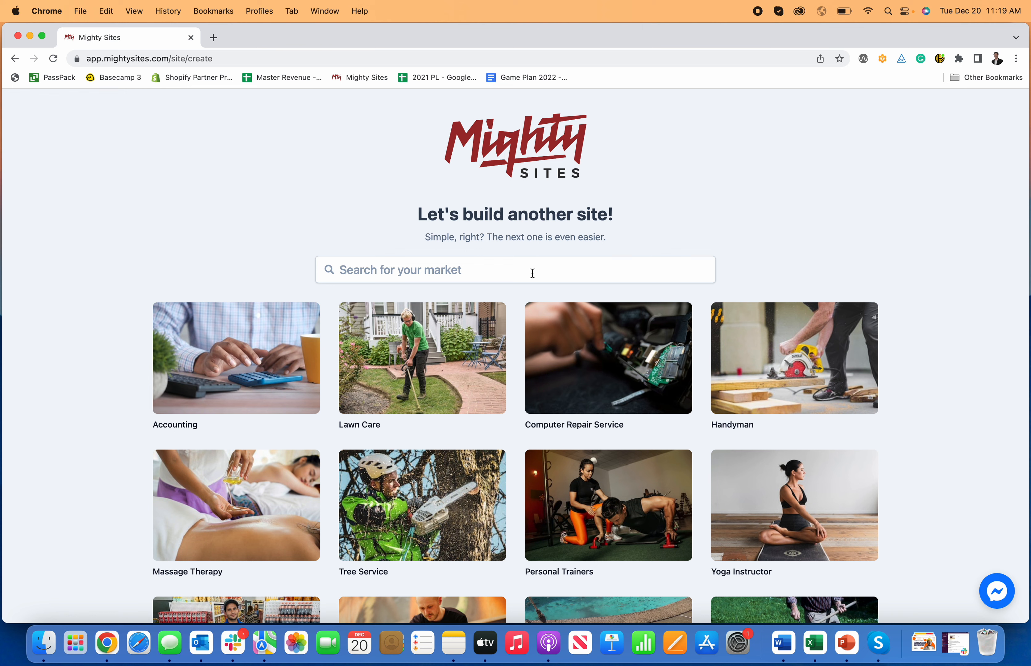
Step: Search 'interior' and pick the Interior Construction Contractor market
{"action": "left_click", "coordinate": [532, 273]}
{"action": "type", "text": "interior"}
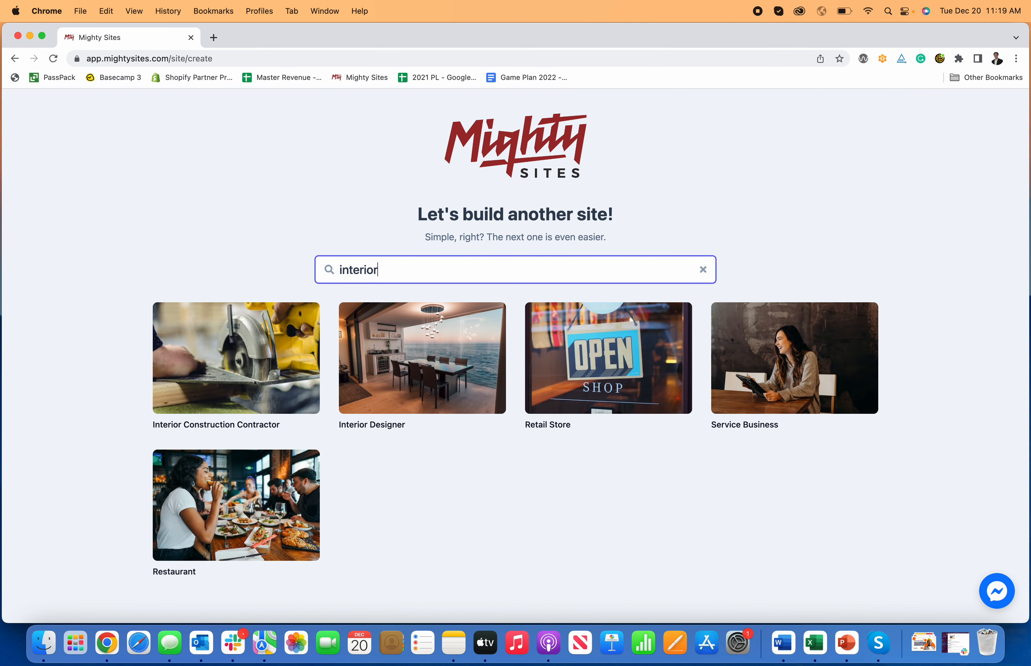
{"action": "left_click", "coordinate": [299, 337]}
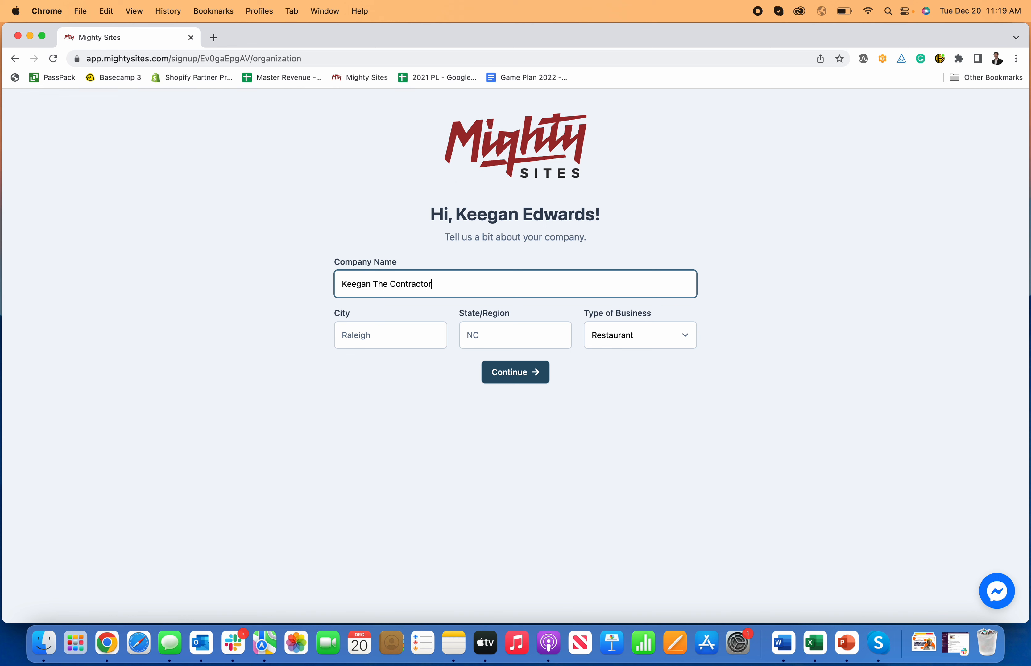
Step: Enter city Denver, state CO and business type Service, then submit the company details
{"action": "left_click", "coordinate": [383, 334]}
{"action": "type", "text": "Denver"}
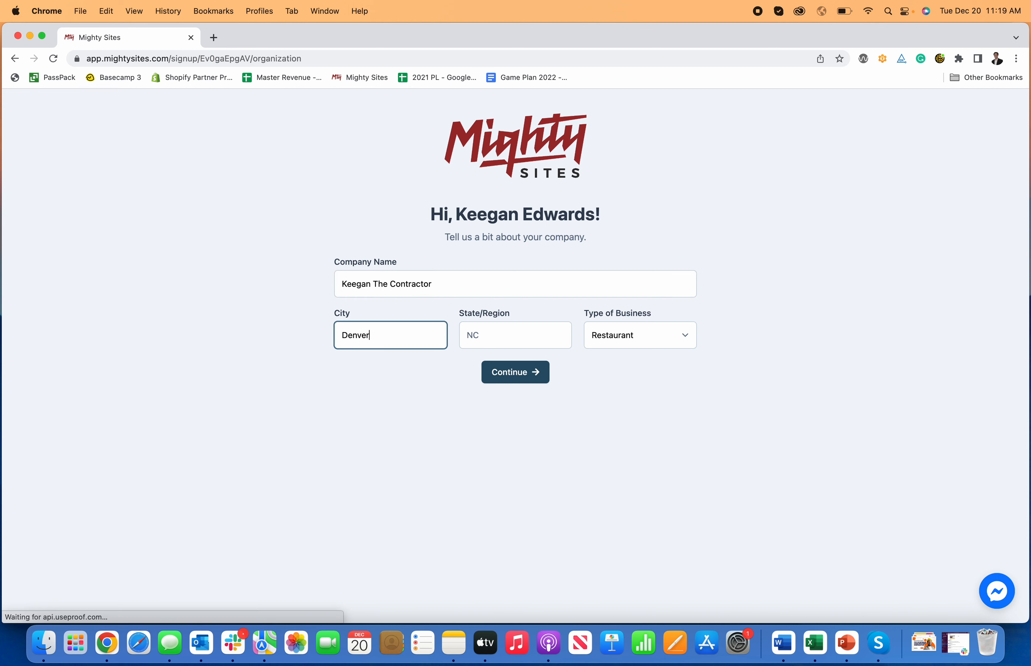
{"action": "key", "text": "Tab"}
{"action": "left_click", "coordinate": [619, 333]}
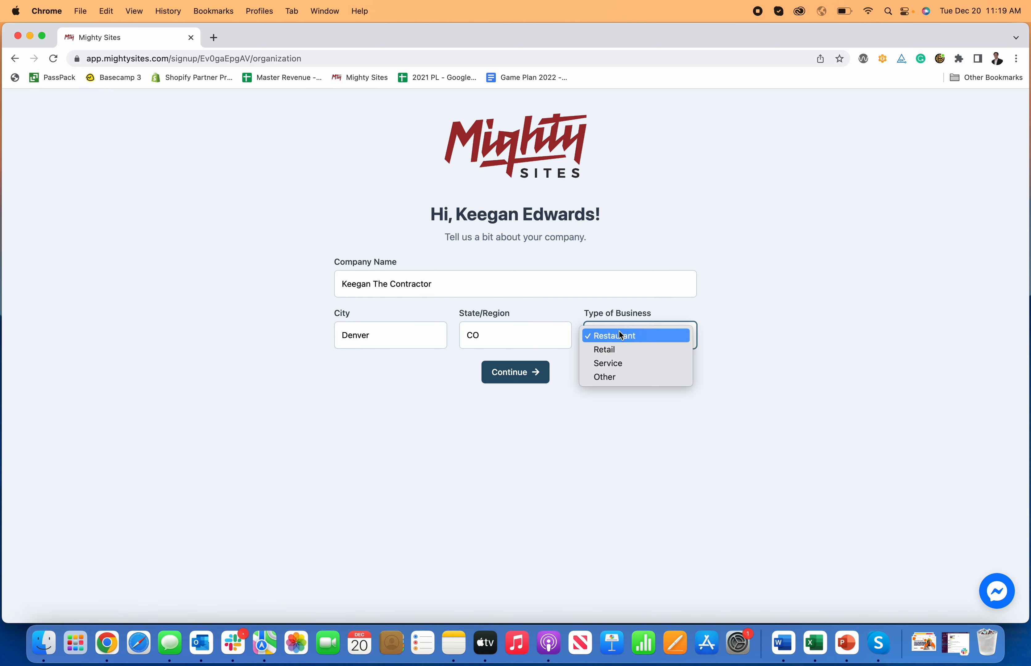
{"action": "left_click", "coordinate": [623, 368]}
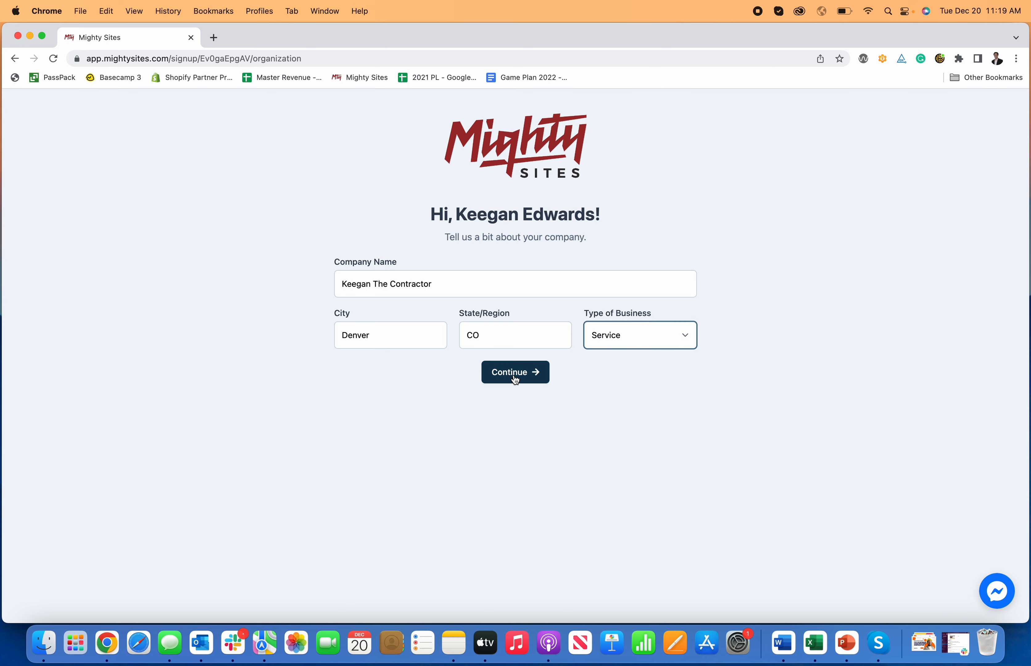
{"action": "left_click", "coordinate": [515, 378]}
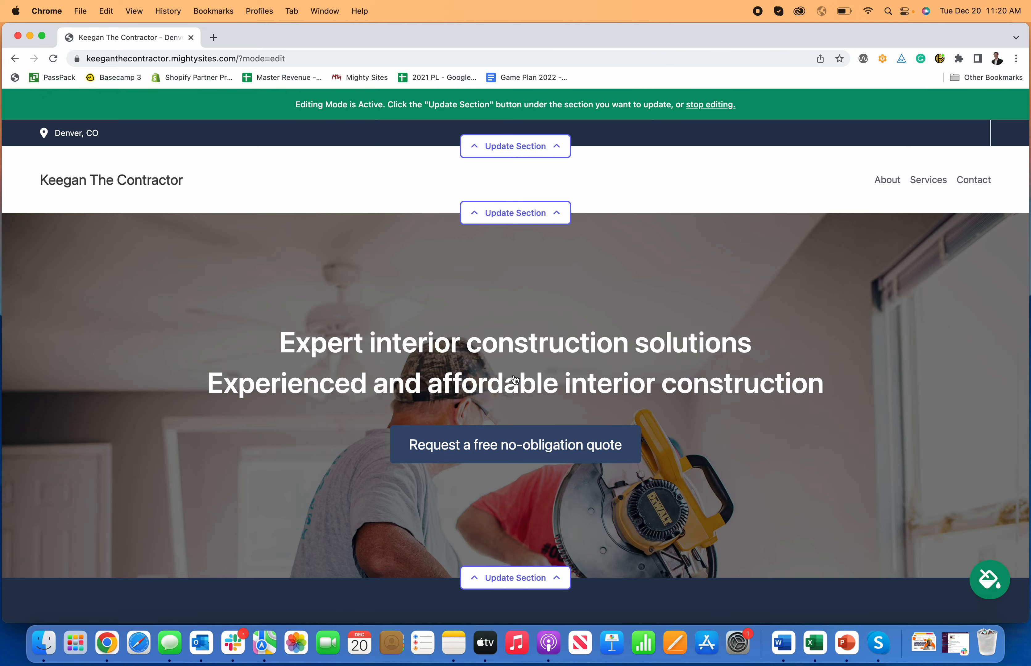
Step: Scroll through the generated site's hero, services and contact sections and back to the top
{"action": "scroll", "coordinate": [515, 380], "scroll_direction": "down", "scroll_amount": 15}
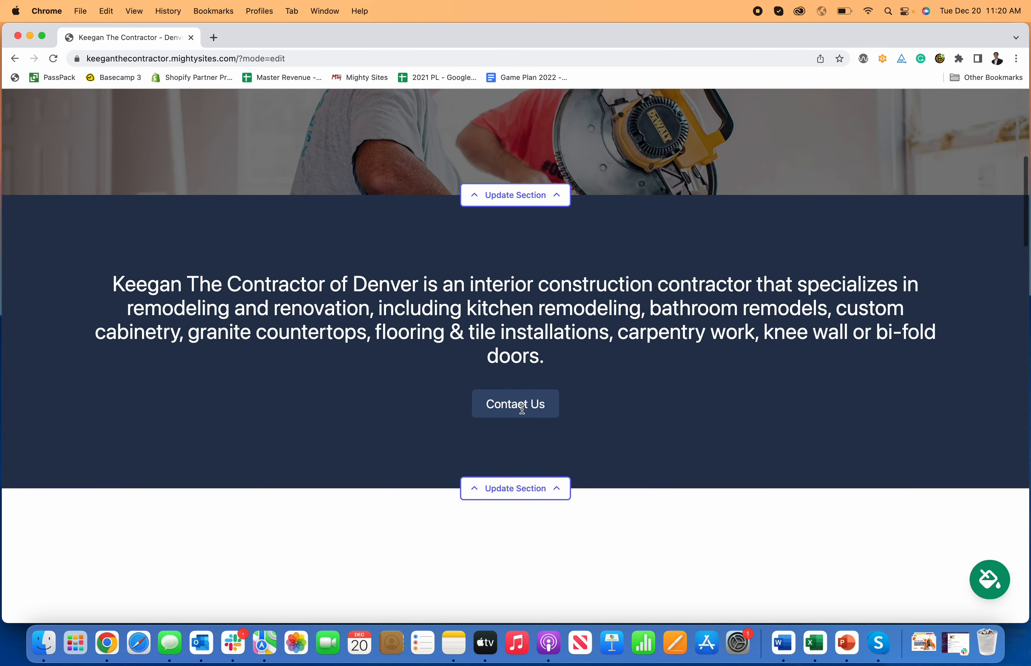
{"action": "scroll", "coordinate": [521, 408], "scroll_direction": "down", "scroll_amount": 15}
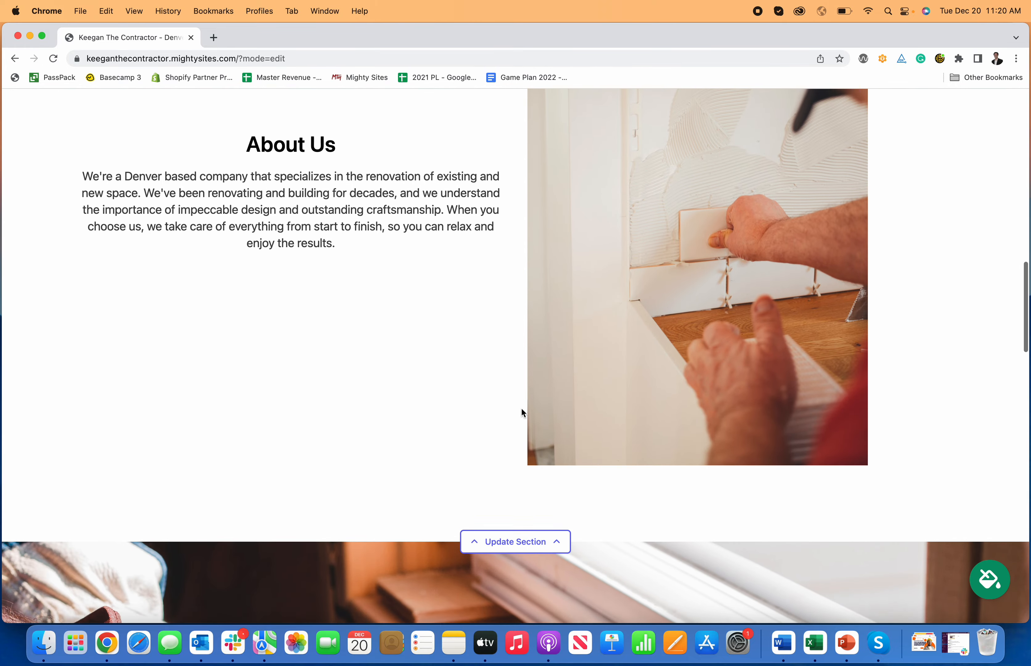
{"action": "scroll", "coordinate": [520, 407], "scroll_direction": "down", "scroll_amount": 12}
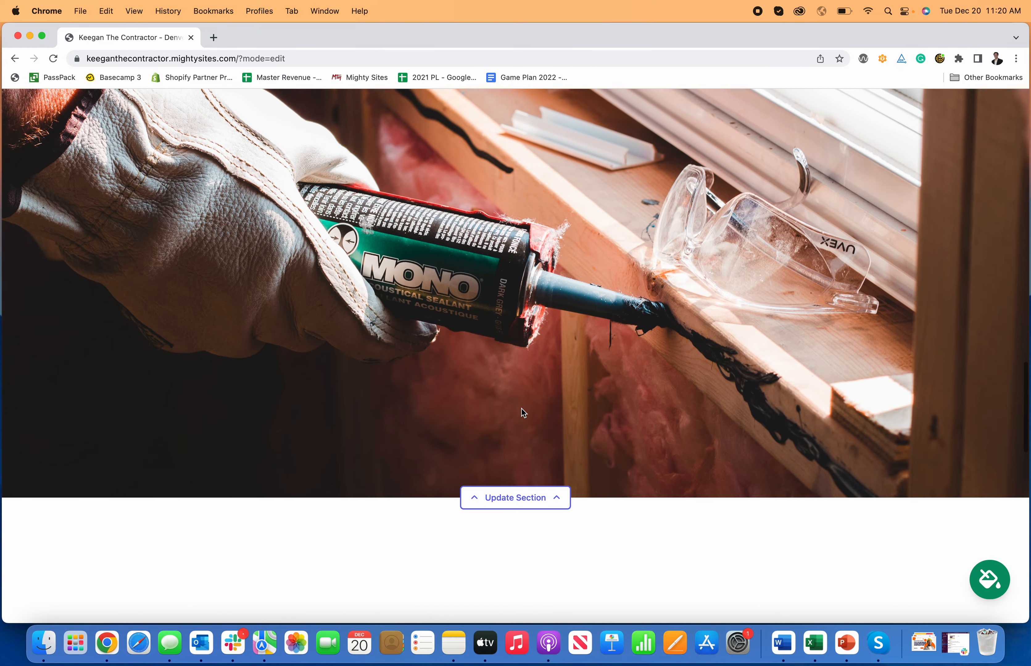
{"action": "scroll", "coordinate": [522, 411], "scroll_direction": "down", "scroll_amount": 12}
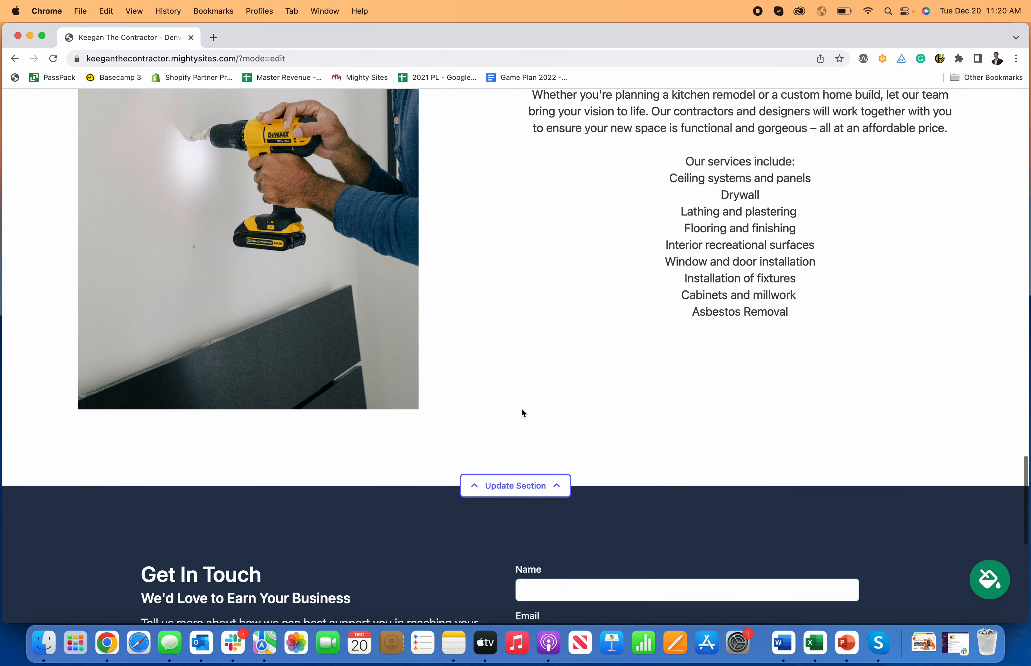
{"action": "scroll", "coordinate": [522, 412], "scroll_direction": "down", "scroll_amount": 5}
{"action": "scroll", "coordinate": [522, 415], "scroll_direction": "up", "scroll_amount": 10}
{"action": "scroll", "coordinate": [524, 419], "scroll_direction": "up", "scroll_amount": 4}
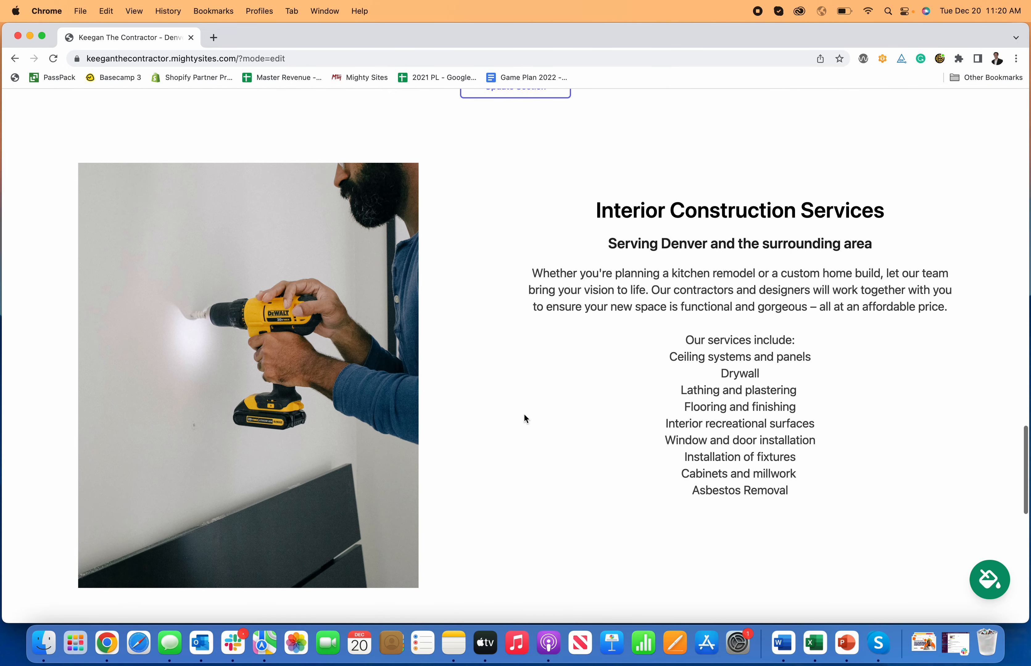
{"action": "scroll", "coordinate": [524, 418], "scroll_direction": "up", "scroll_amount": 1}
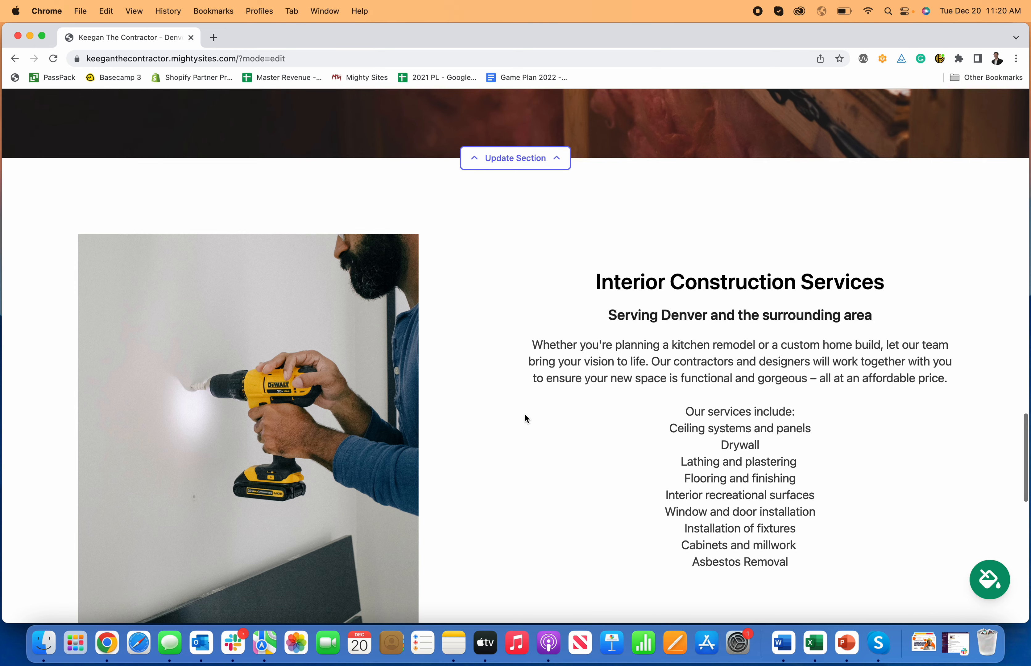
{"action": "scroll", "coordinate": [524, 415], "scroll_direction": "up", "scroll_amount": 3}
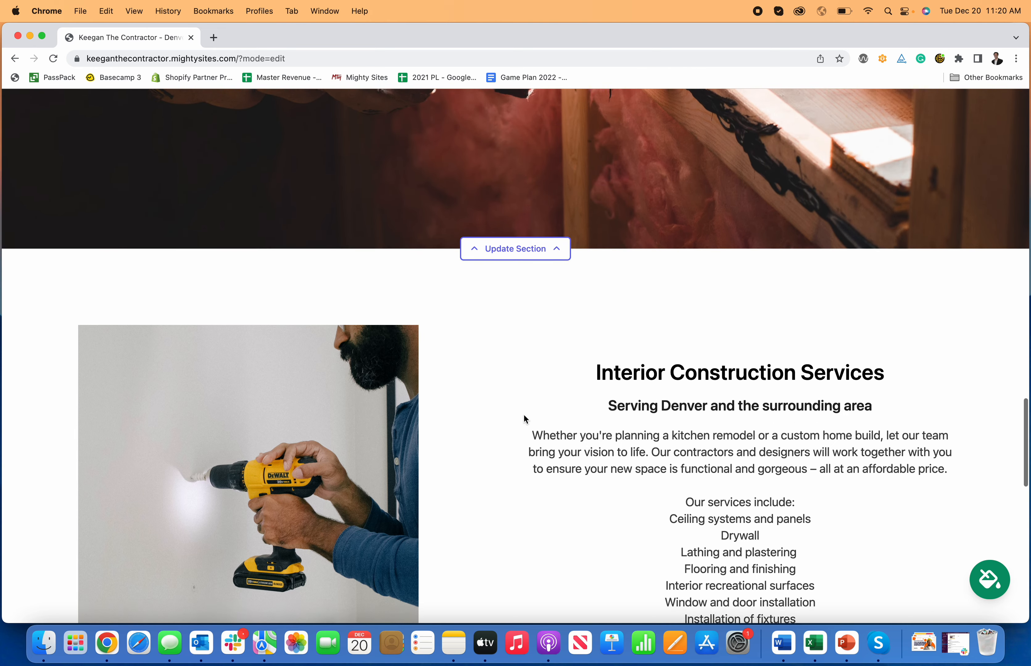
{"action": "scroll", "coordinate": [524, 414], "scroll_direction": "down", "scroll_amount": 17}
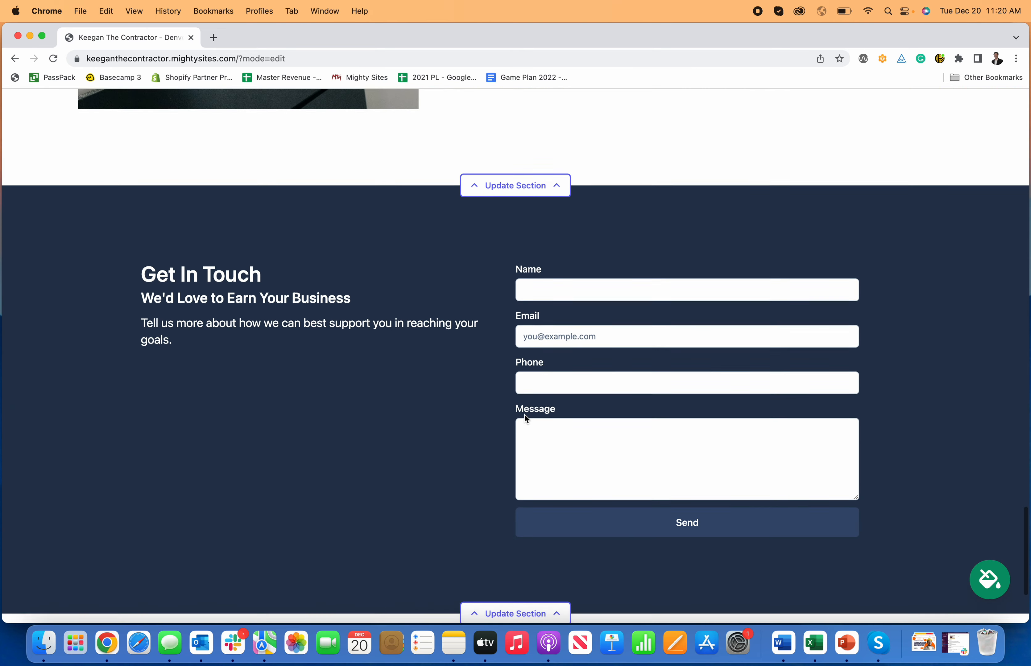
{"action": "scroll", "coordinate": [524, 415], "scroll_direction": "up", "scroll_amount": 20}
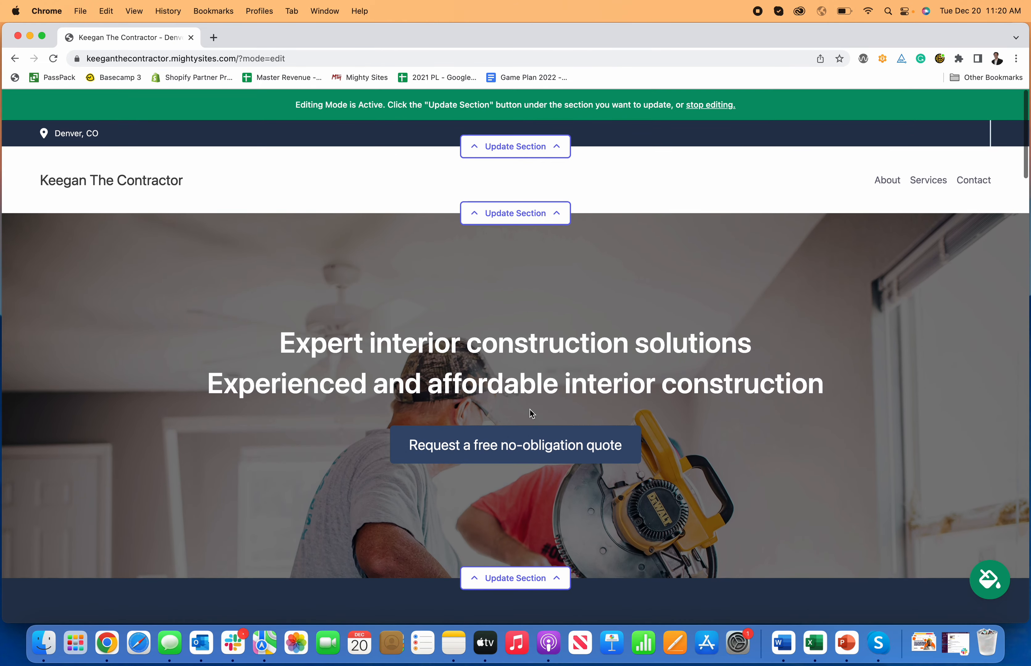
{"action": "scroll", "coordinate": [592, 404], "scroll_direction": "down", "scroll_amount": 3}
{"action": "scroll", "coordinate": [593, 404], "scroll_direction": "up", "scroll_amount": 3}
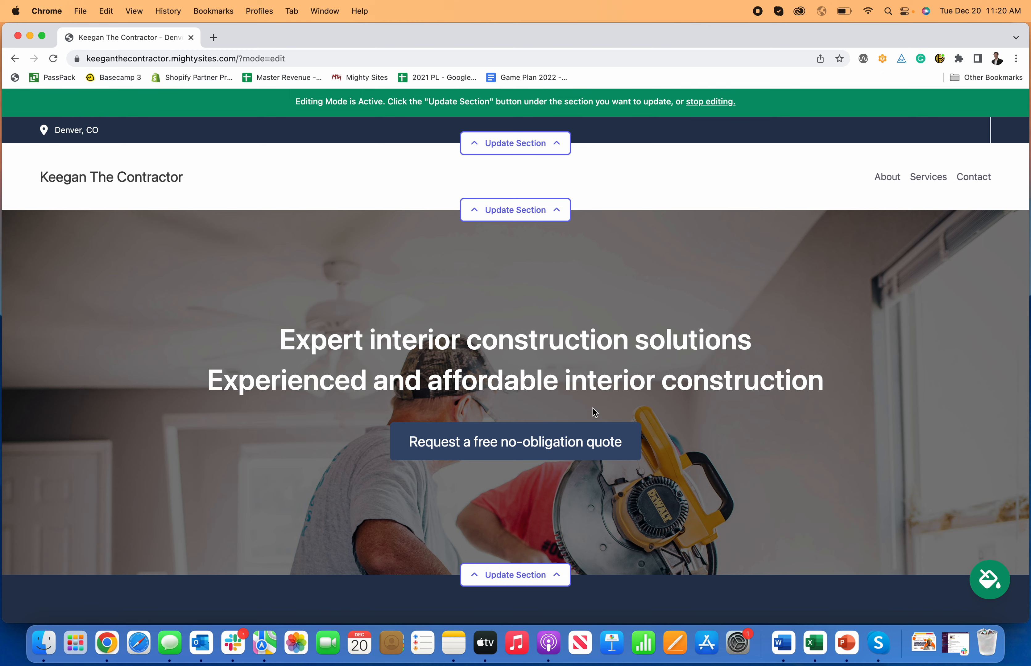
{"action": "scroll", "coordinate": [603, 409], "scroll_direction": "down", "scroll_amount": 3}
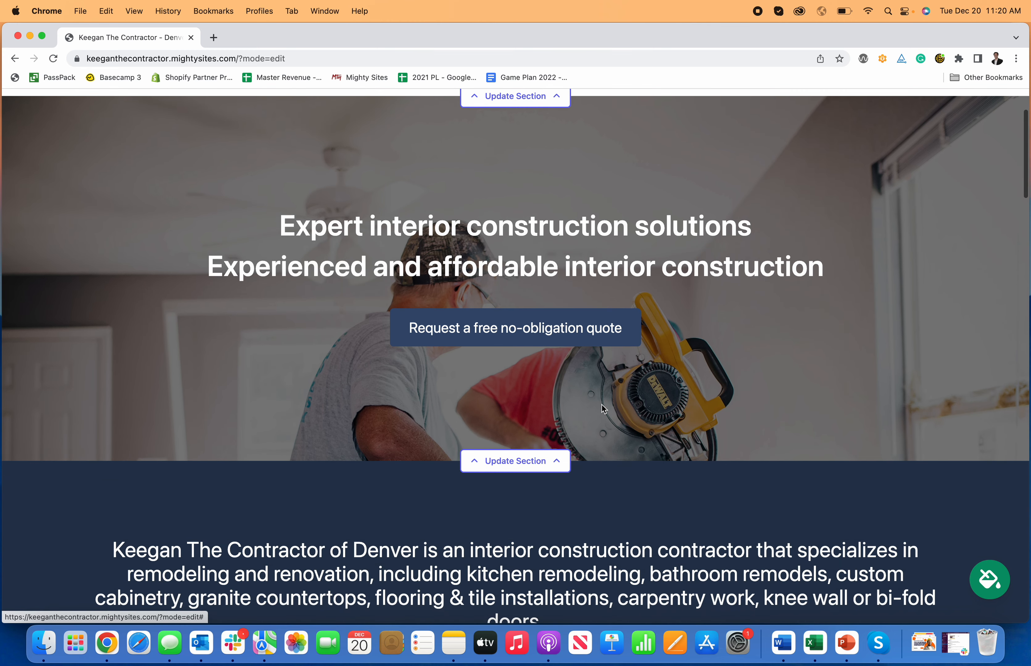
{"action": "scroll", "coordinate": [822, 409], "scroll_direction": "up", "scroll_amount": 3}
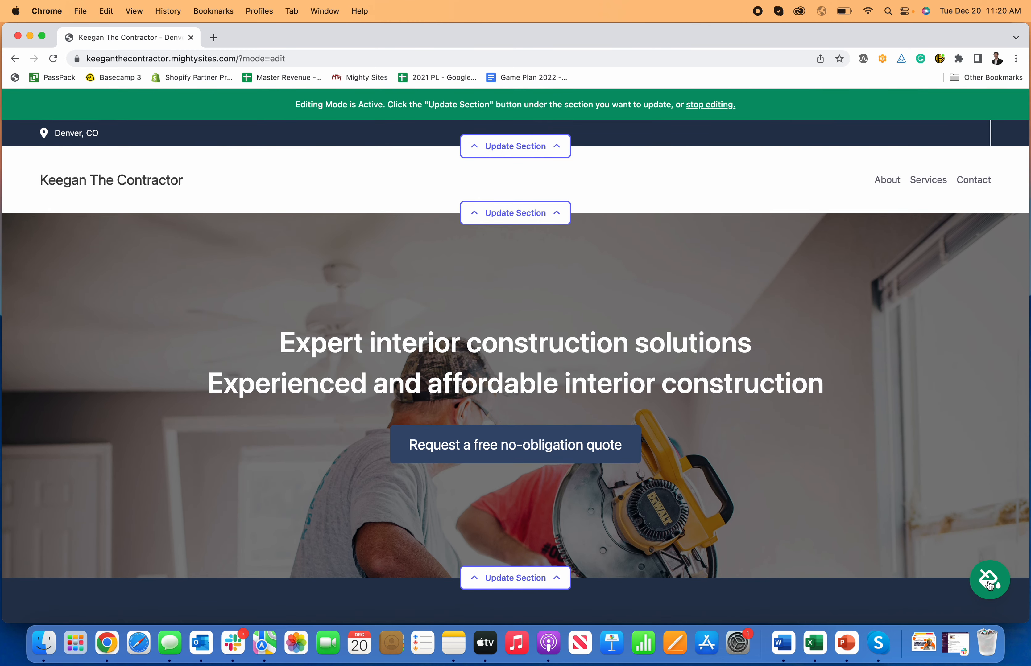
Step: Preview the dark-green theme, then apply and keep the maroon and pink colour theme
{"action": "left_click", "coordinate": [991, 580]}
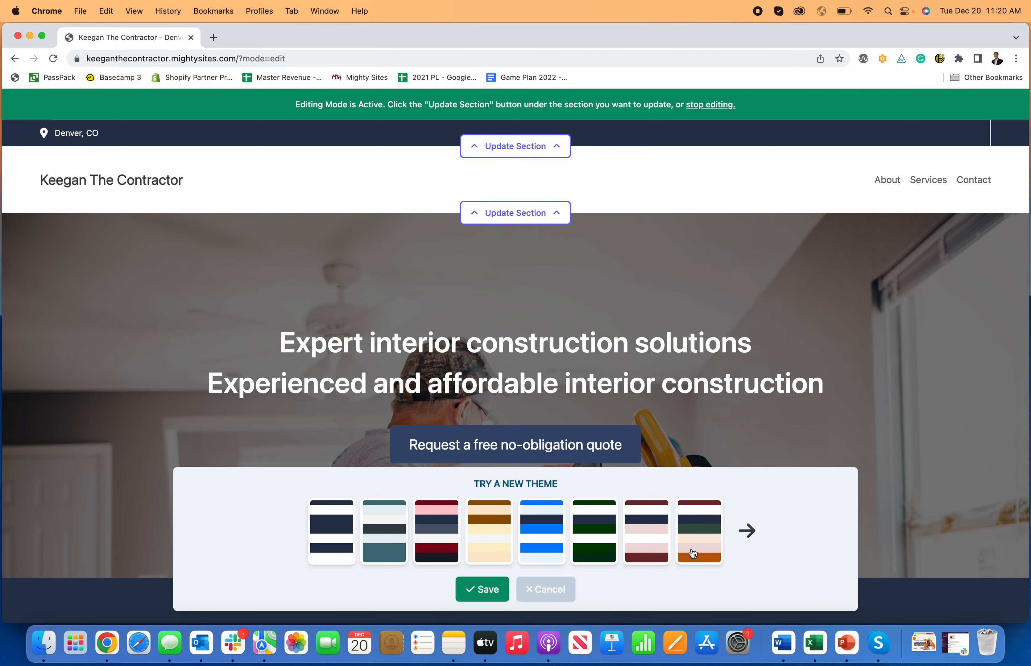
{"action": "left_click", "coordinate": [583, 537]}
{"action": "scroll", "coordinate": [532, 365], "scroll_direction": "down", "scroll_amount": 20}
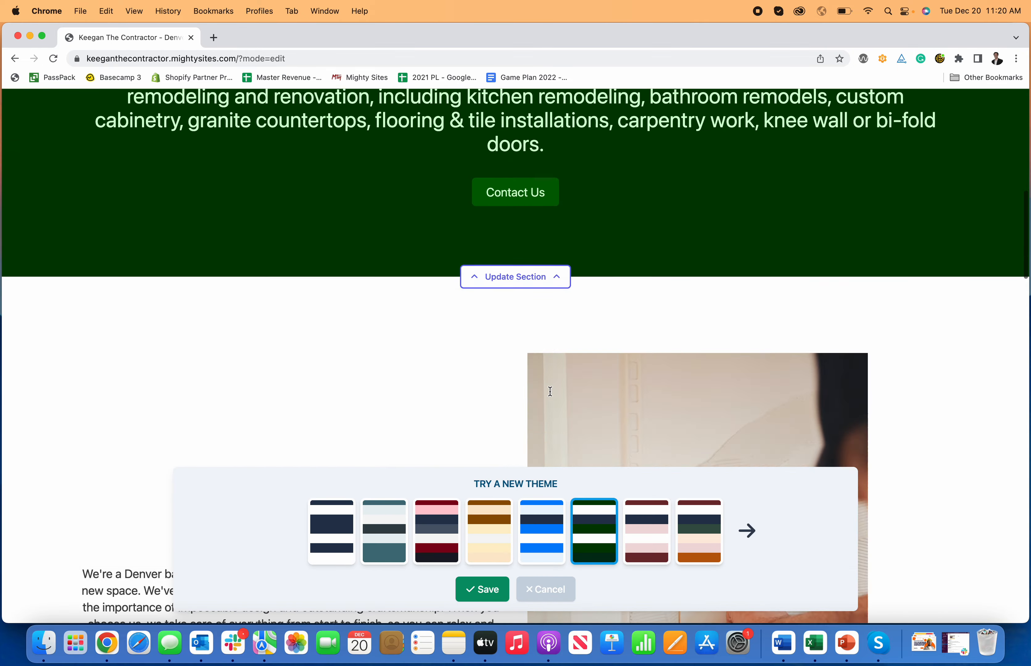
{"action": "scroll", "coordinate": [558, 431], "scroll_direction": "down", "scroll_amount": 10}
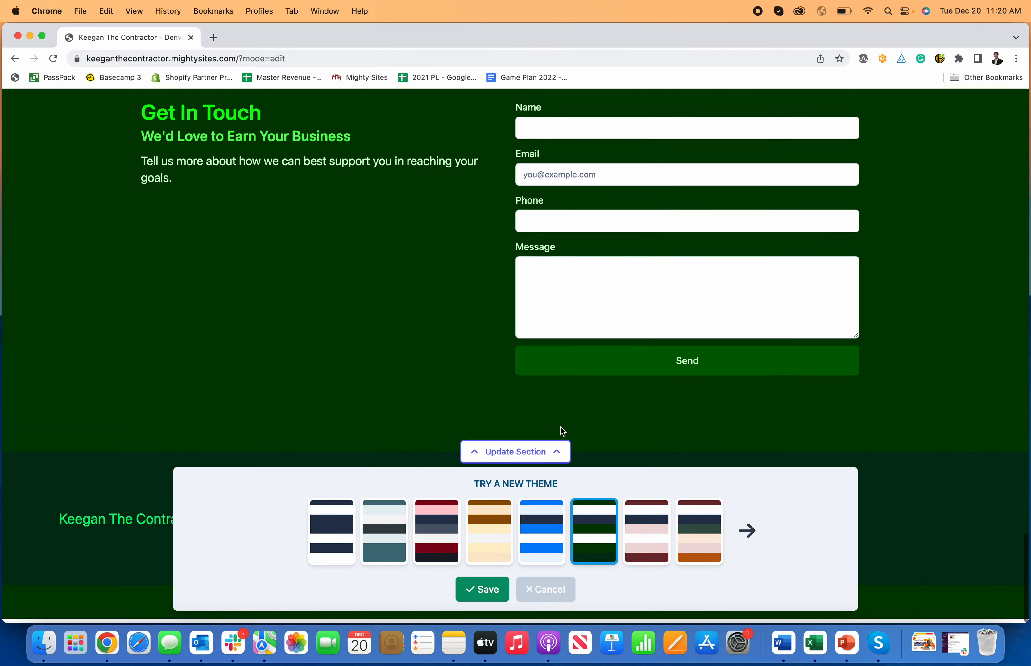
{"action": "scroll", "coordinate": [559, 431], "scroll_direction": "up", "scroll_amount": 20}
{"action": "left_click", "coordinate": [646, 532]}
{"action": "scroll", "coordinate": [656, 416], "scroll_direction": "down", "scroll_amount": 10}
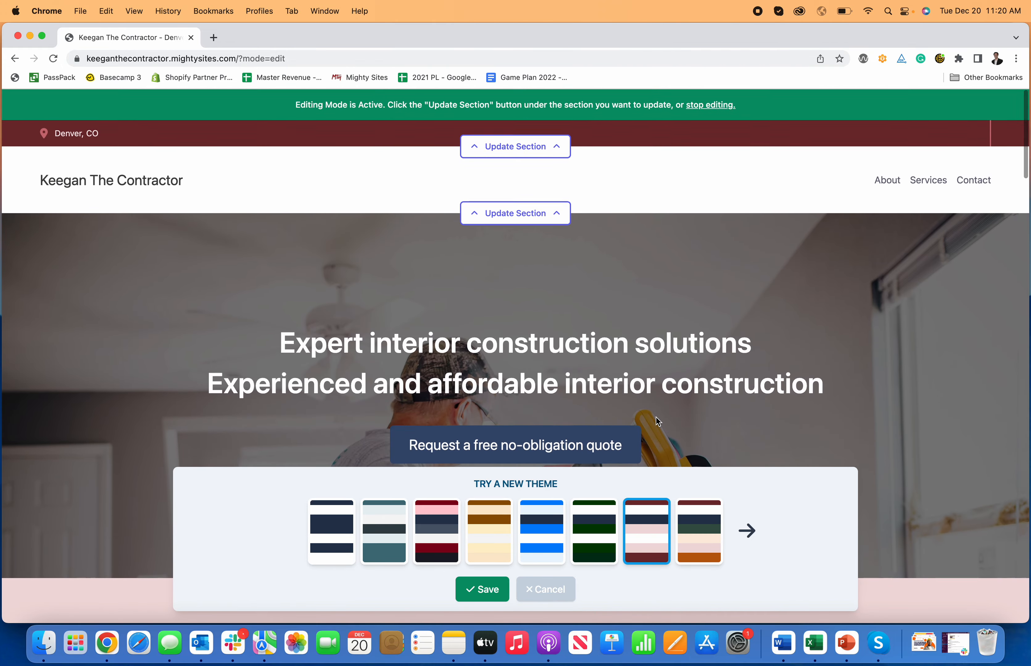
{"action": "scroll", "coordinate": [656, 417], "scroll_direction": "down", "scroll_amount": 15}
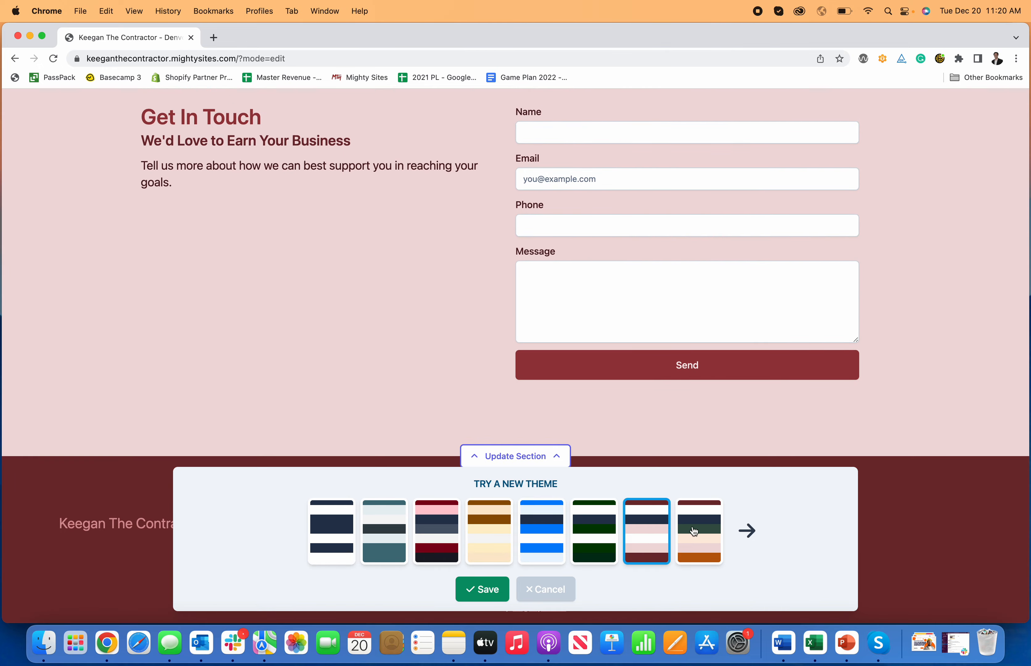
{"action": "left_click", "coordinate": [606, 472]}
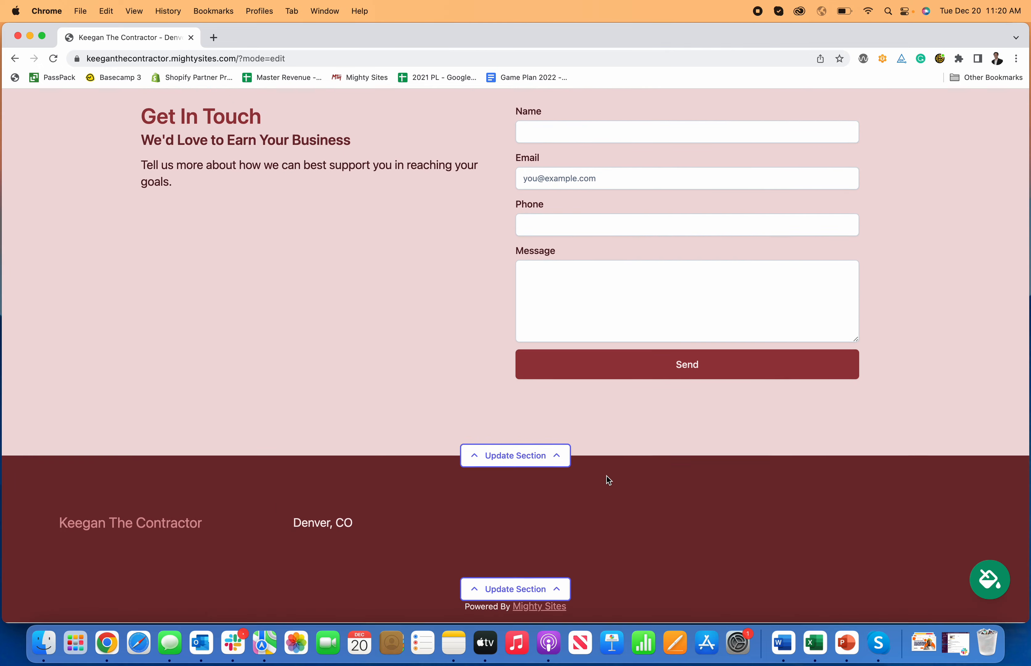
{"action": "scroll", "coordinate": [607, 476], "scroll_direction": "up", "scroll_amount": 12}
{"action": "scroll", "coordinate": [610, 483], "scroll_direction": "up", "scroll_amount": 12}
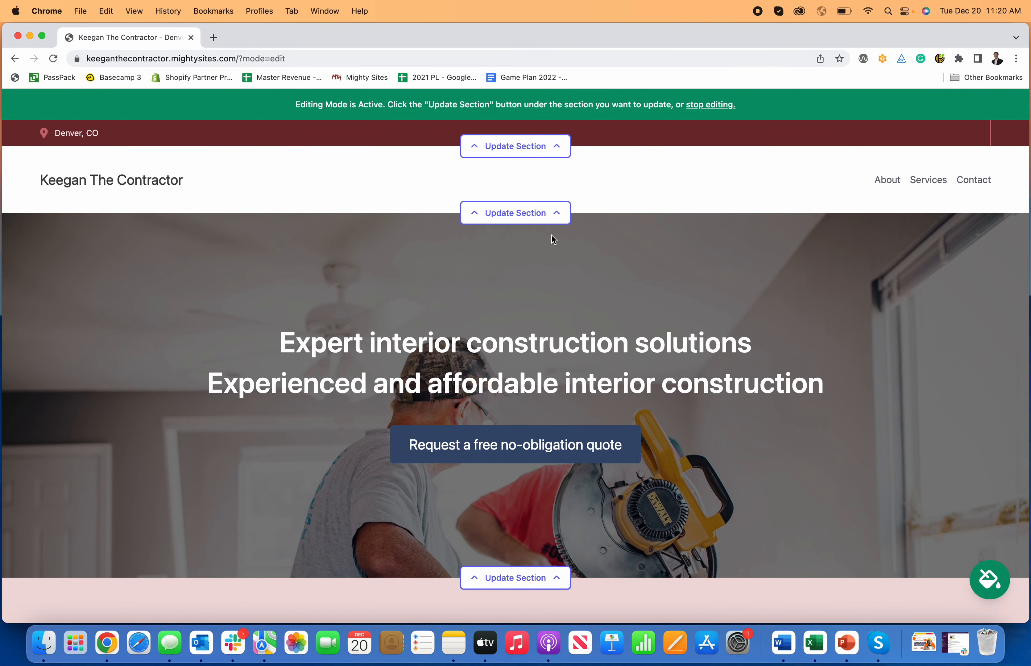
Step: Enter the organization email and phone number in the top bar details, showing the email on the site
{"action": "left_click", "coordinate": [548, 149]}
{"action": "left_click", "coordinate": [506, 234]}
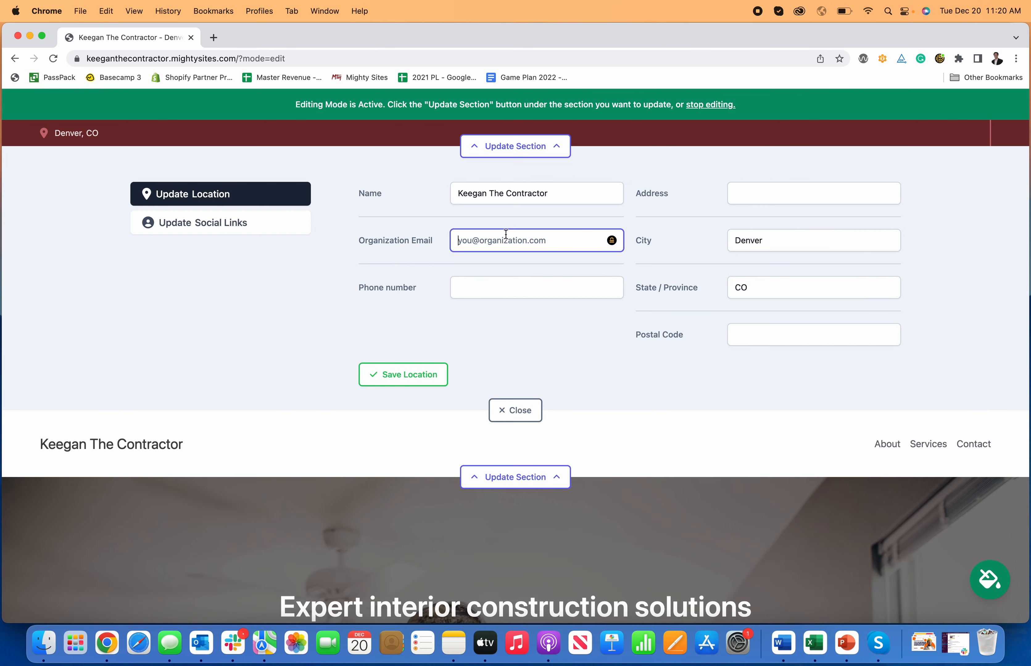
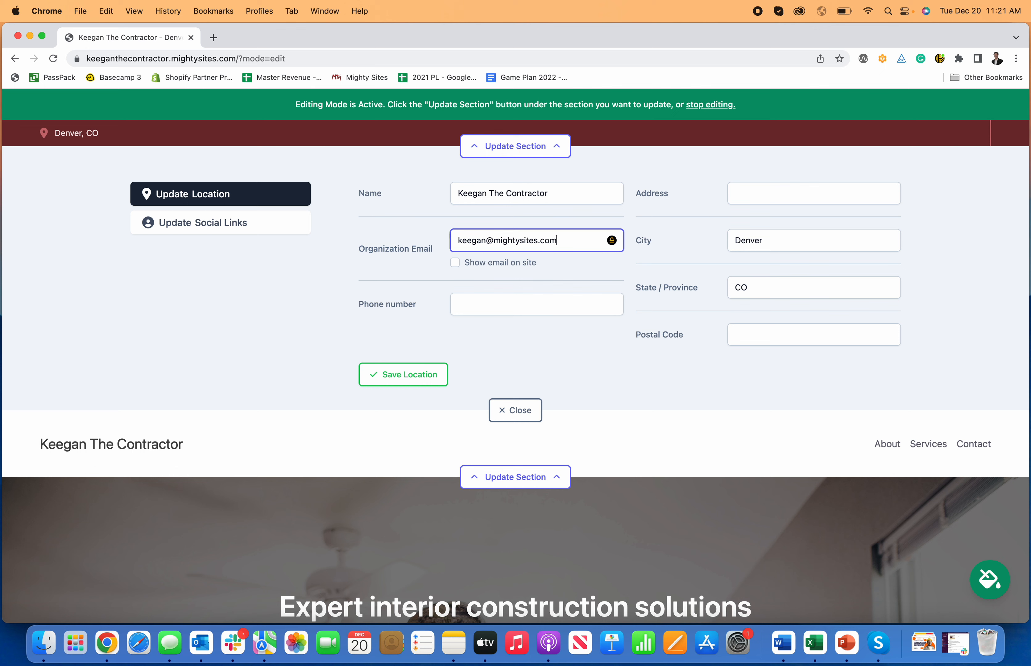
{"action": "left_click", "coordinate": [455, 263]}
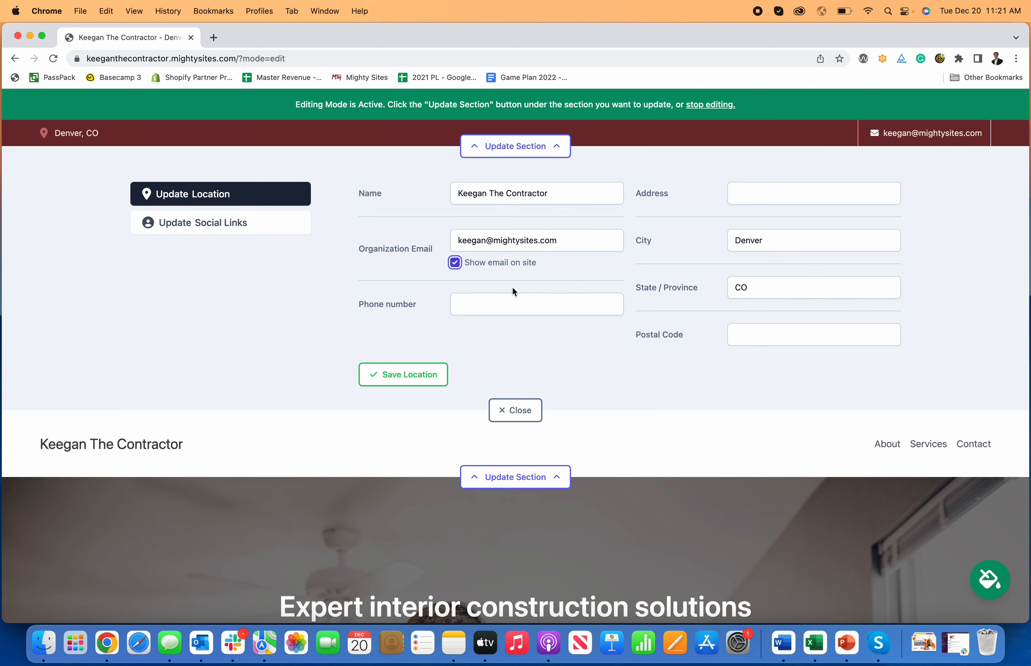
{"action": "left_click", "coordinate": [523, 305]}
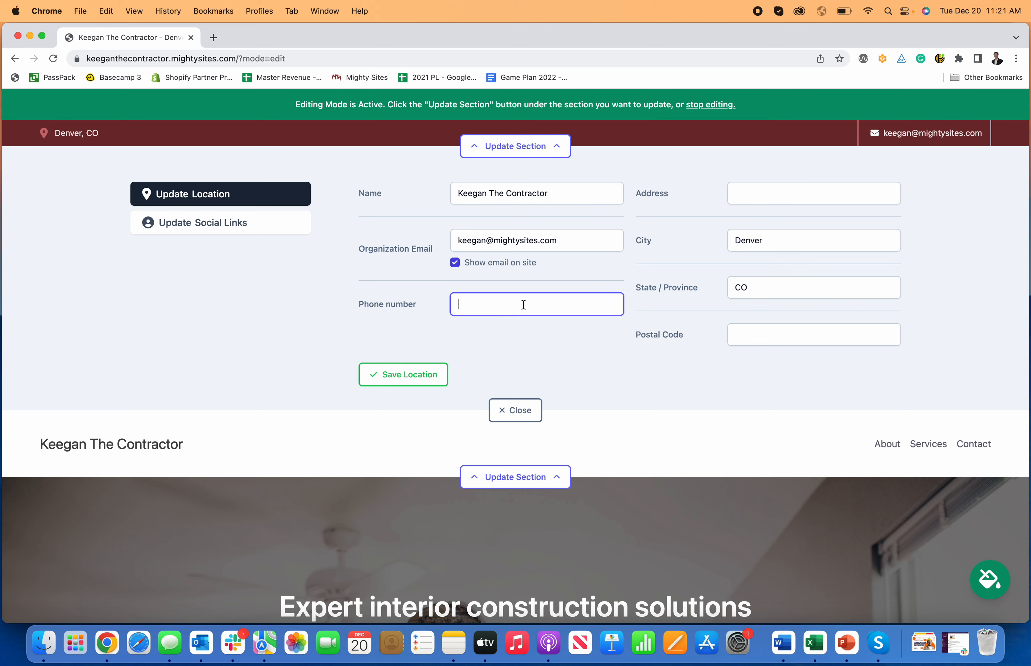
{"action": "type", "text": "777-777-7777"}
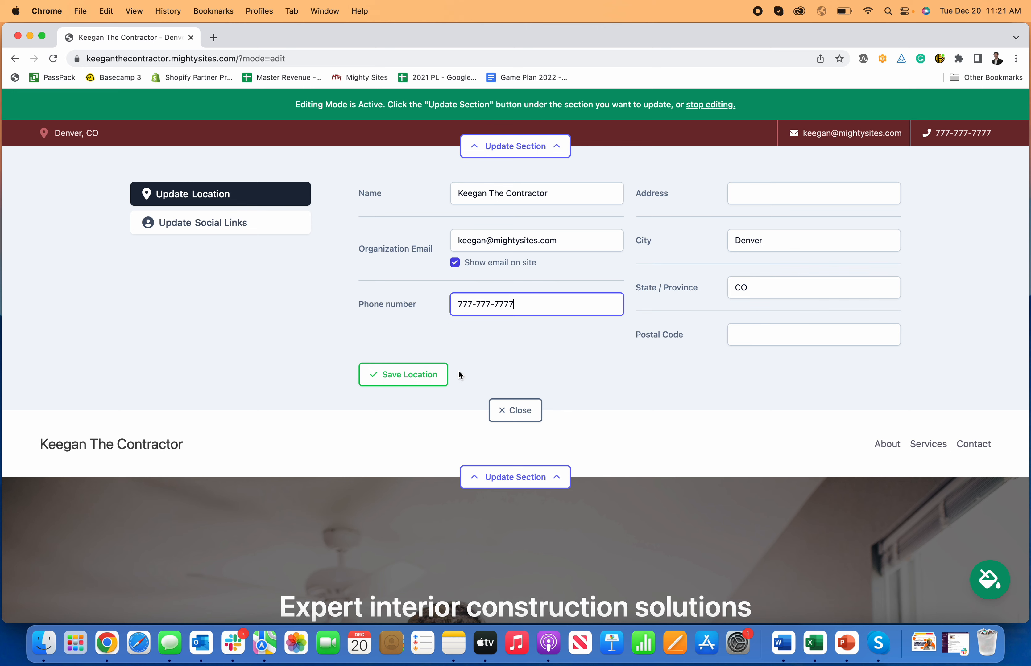
{"action": "left_click", "coordinate": [431, 374]}
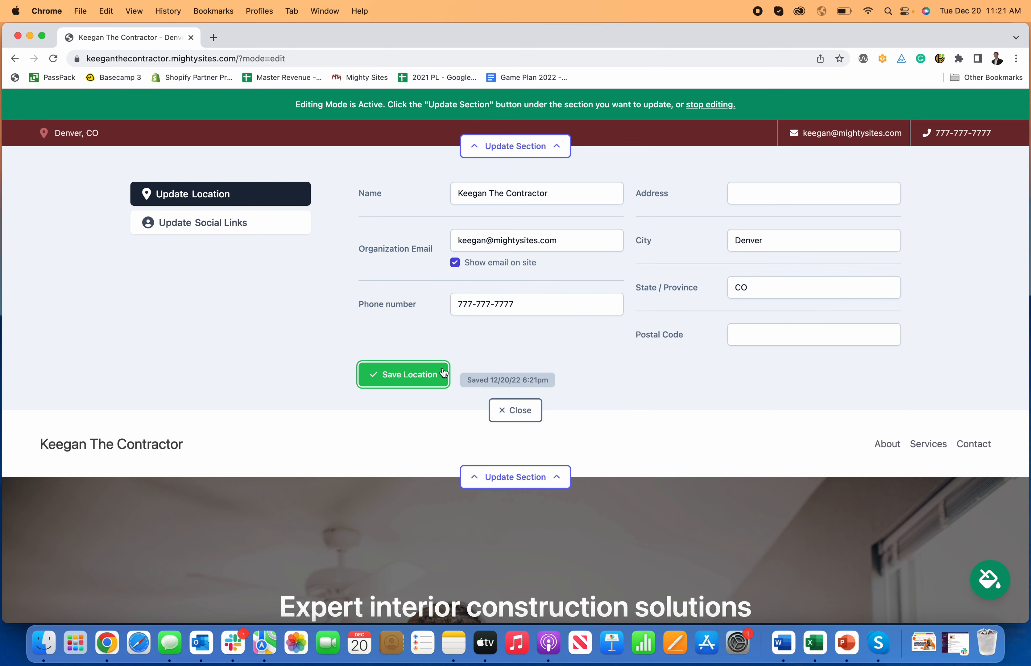
Step: Add facebook.com/mightysites as the site's Facebook social link and save it
{"action": "left_click", "coordinate": [271, 220]}
{"action": "left_click", "coordinate": [682, 234]}
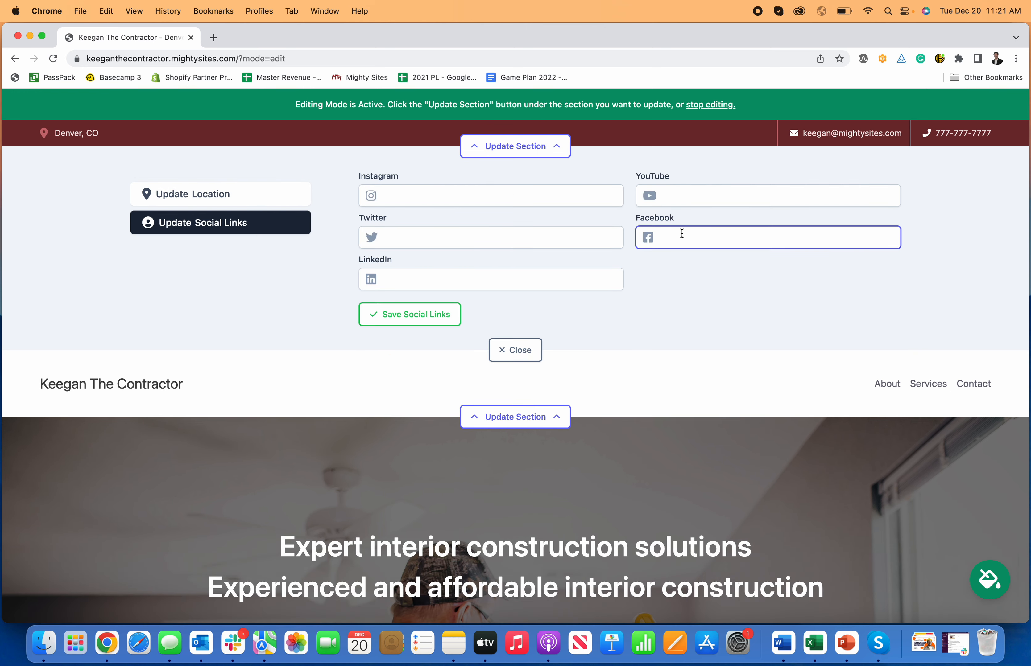
{"action": "type", "text": "facebook.com/mightysites"}
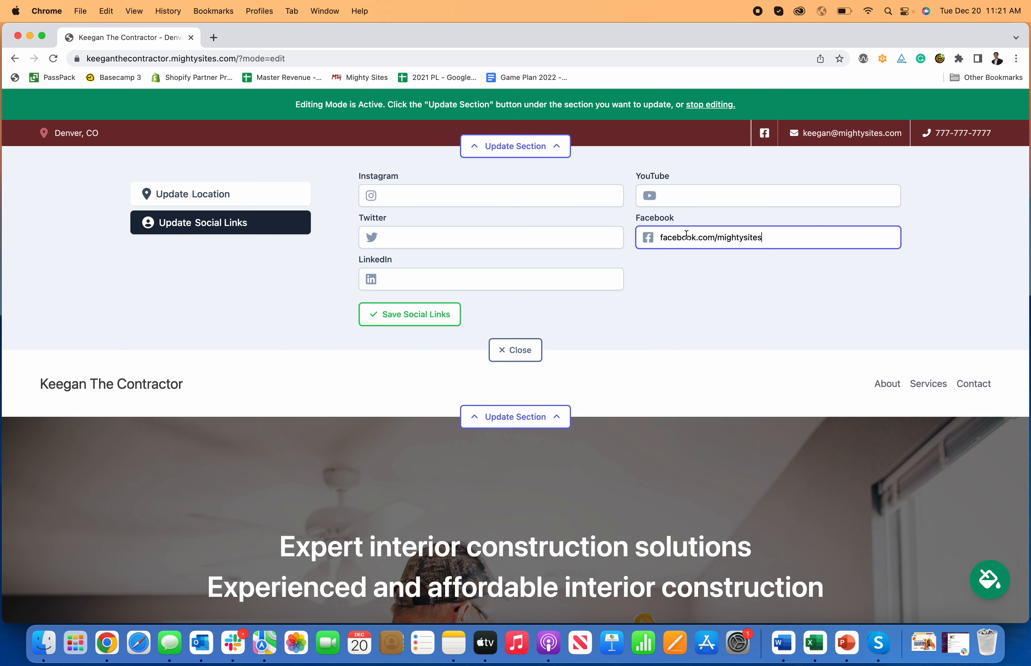
{"action": "left_click", "coordinate": [416, 322]}
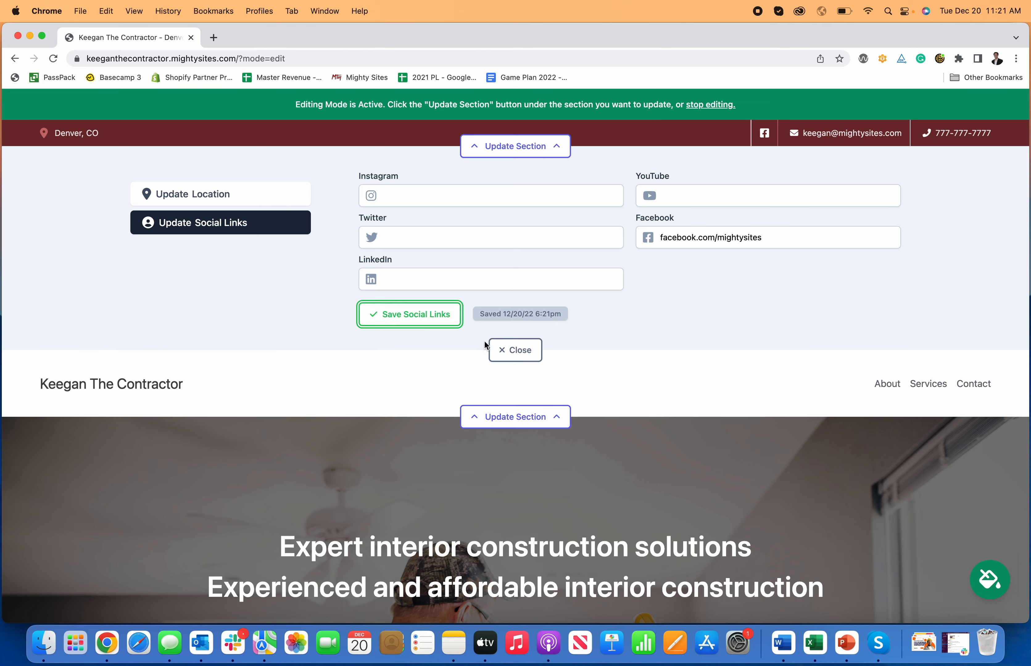
{"action": "left_click", "coordinate": [511, 349]}
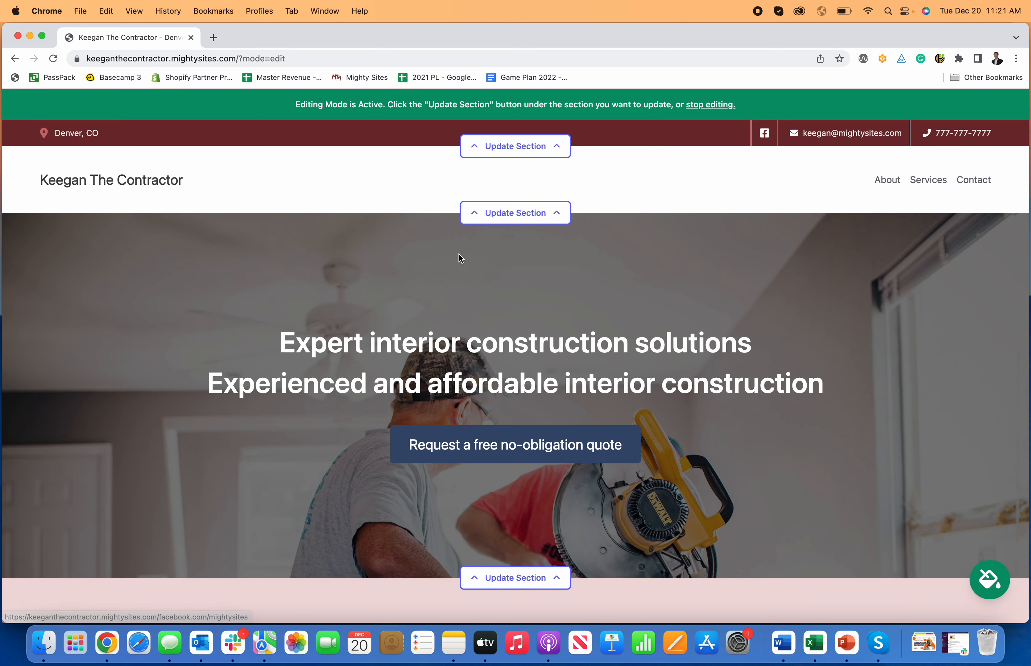
Step: Open the header section's settings
{"action": "scroll", "coordinate": [696, 221], "scroll_direction": "down", "scroll_amount": 2}
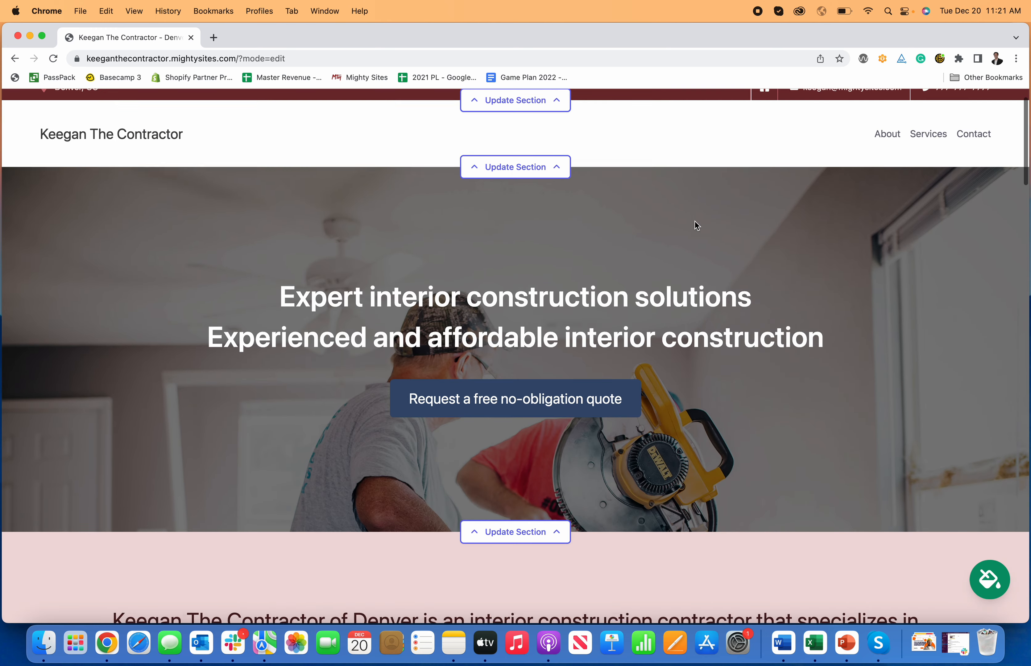
{"action": "scroll", "coordinate": [480, 238], "scroll_direction": "up", "scroll_amount": 2}
{"action": "scroll", "coordinate": [507, 237], "scroll_direction": "down", "scroll_amount": 10}
{"action": "scroll", "coordinate": [507, 237], "scroll_direction": "down", "scroll_amount": 5}
{"action": "scroll", "coordinate": [511, 234], "scroll_direction": "up", "scroll_amount": 12}
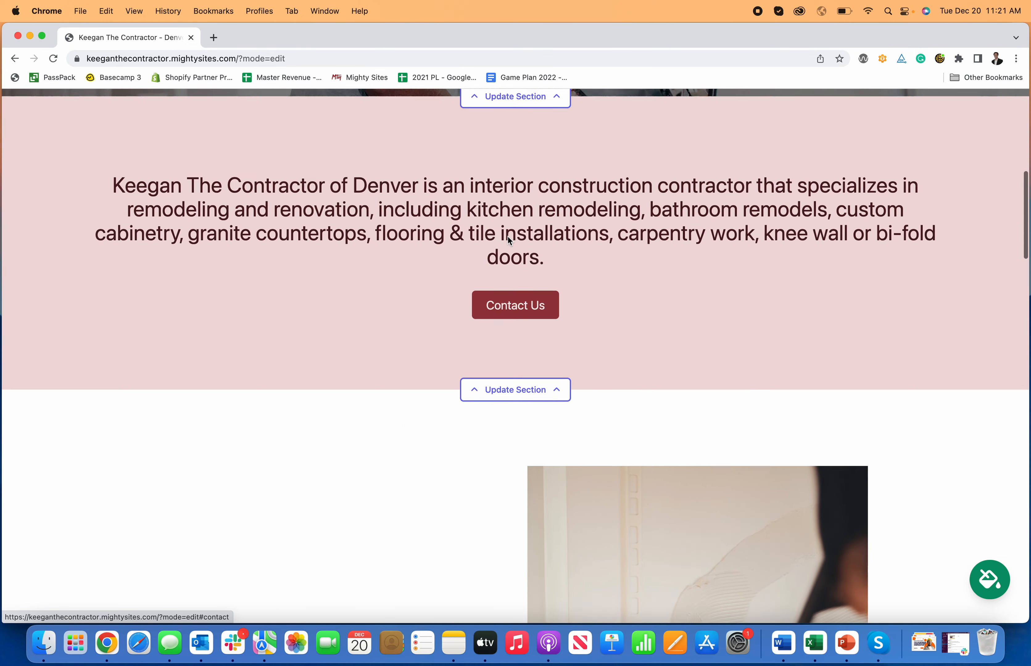
{"action": "left_click", "coordinate": [525, 223]}
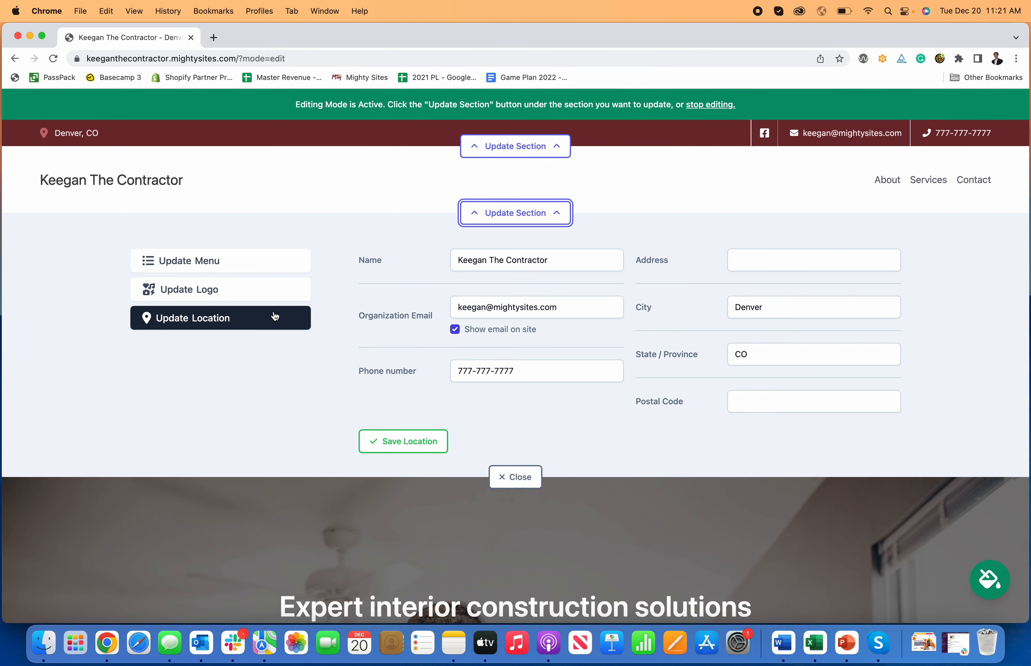
Step: Add a 'Nav Item' menu entry linking to the Home: About section and save the menu
{"action": "left_click", "coordinate": [204, 263]}
{"action": "left_click", "coordinate": [733, 293]}
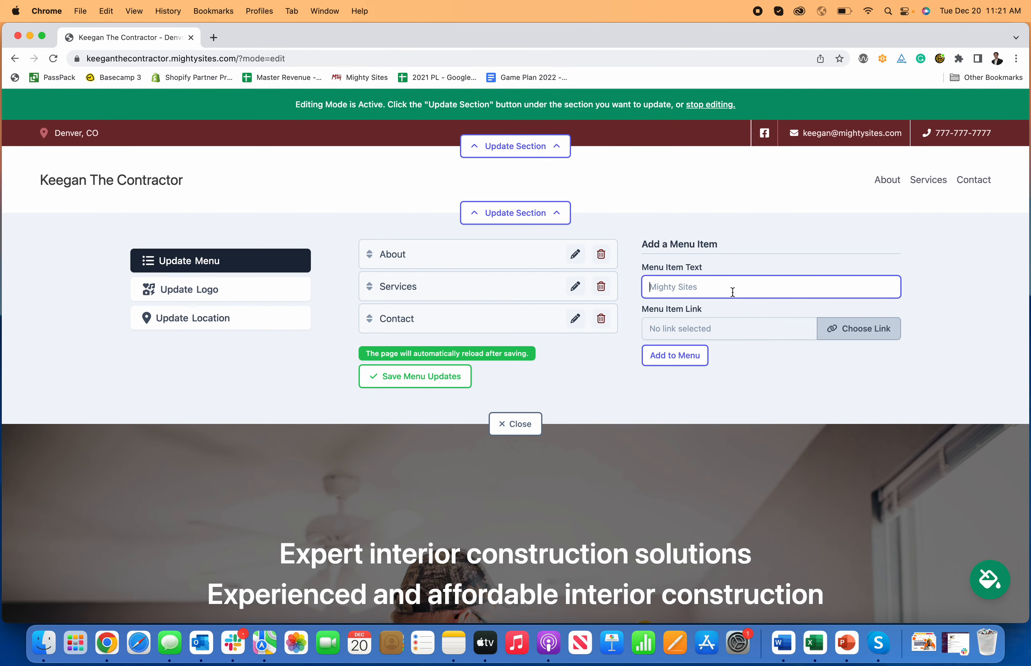
{"action": "type", "text": "Nav Item"}
{"action": "left_click", "coordinate": [871, 331]}
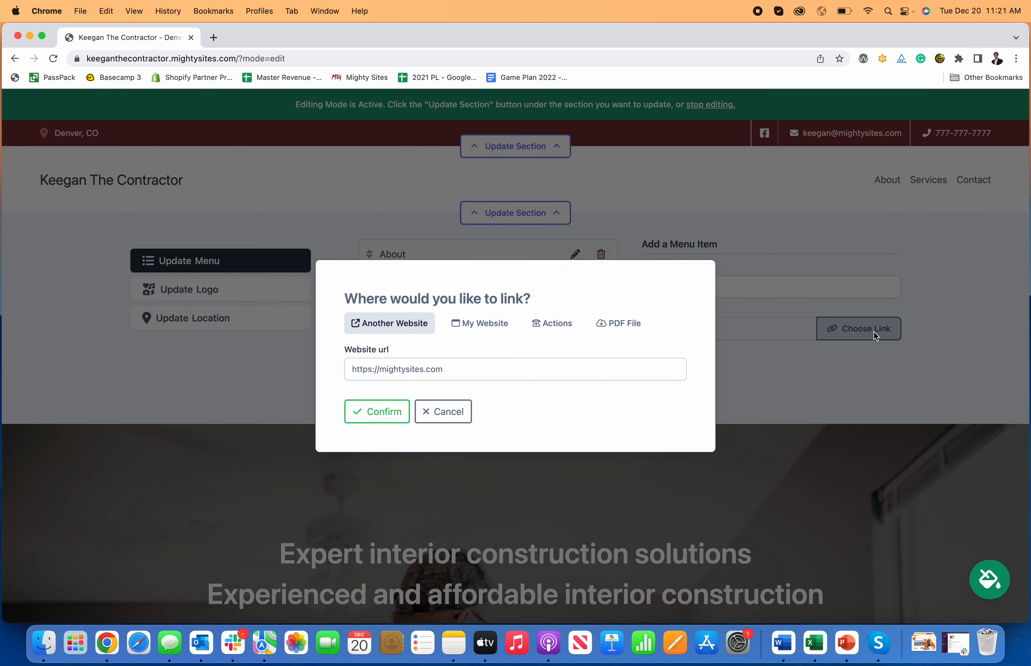
{"action": "left_click", "coordinate": [461, 326]}
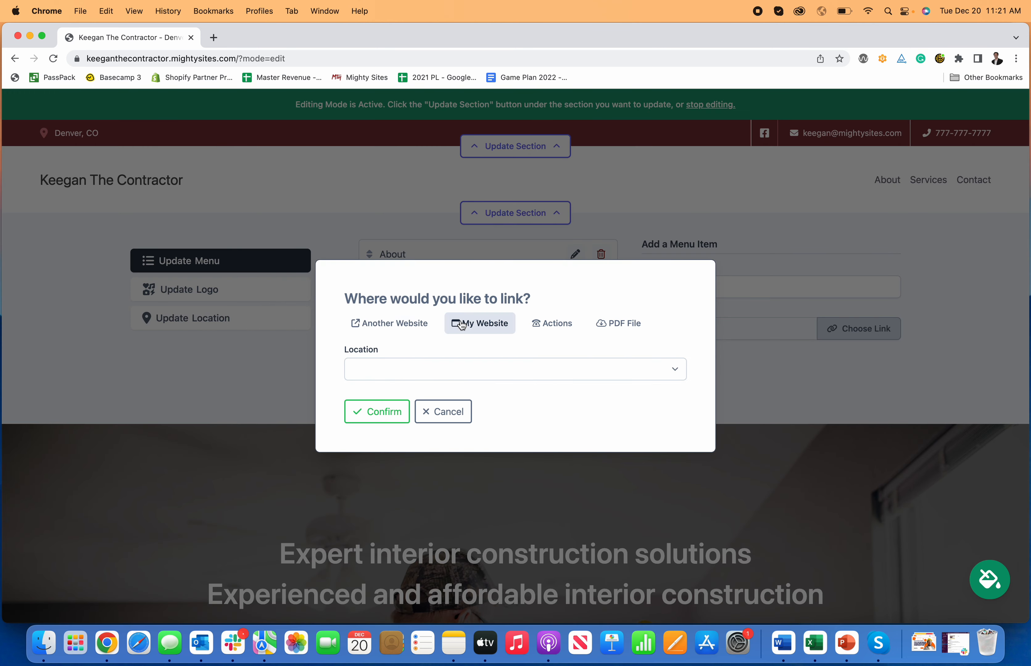
{"action": "left_click", "coordinate": [463, 374]}
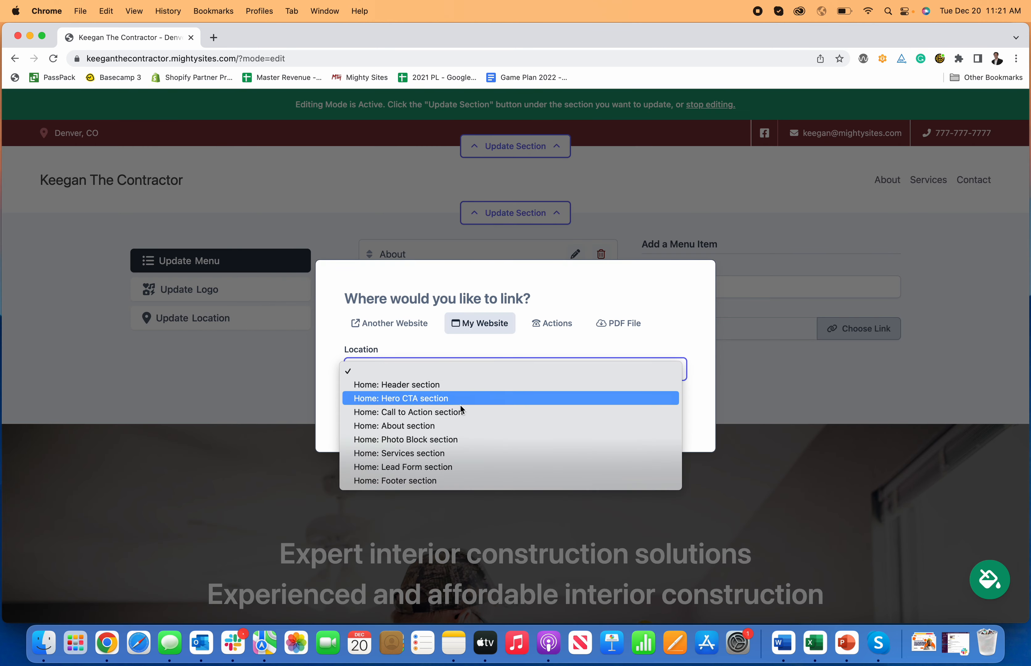
{"action": "left_click", "coordinate": [448, 428]}
{"action": "left_click", "coordinate": [560, 327]}
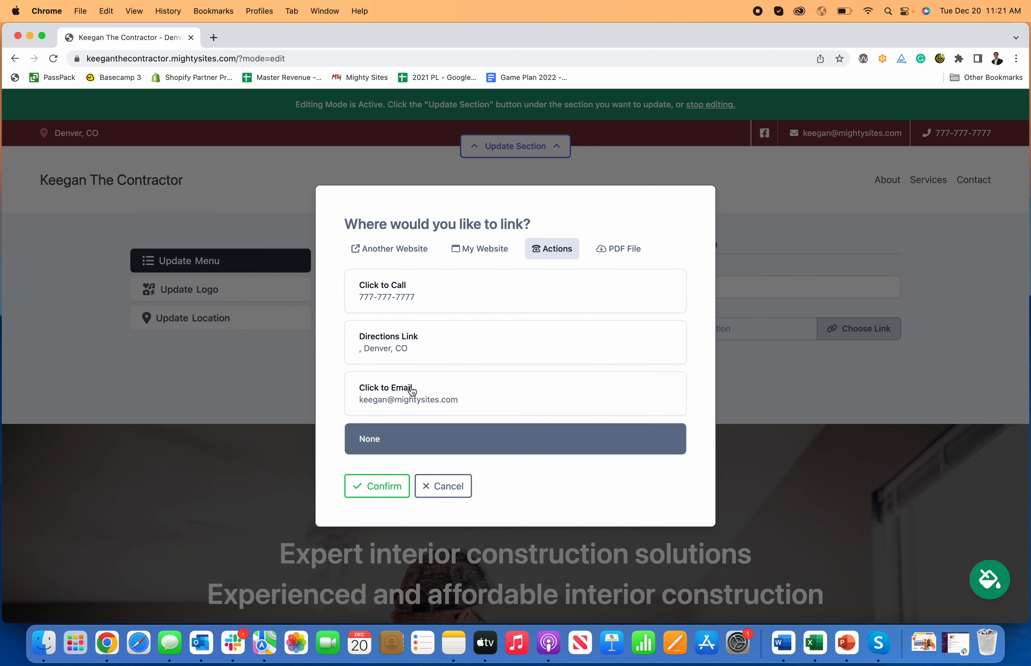
{"action": "left_click", "coordinate": [611, 252]}
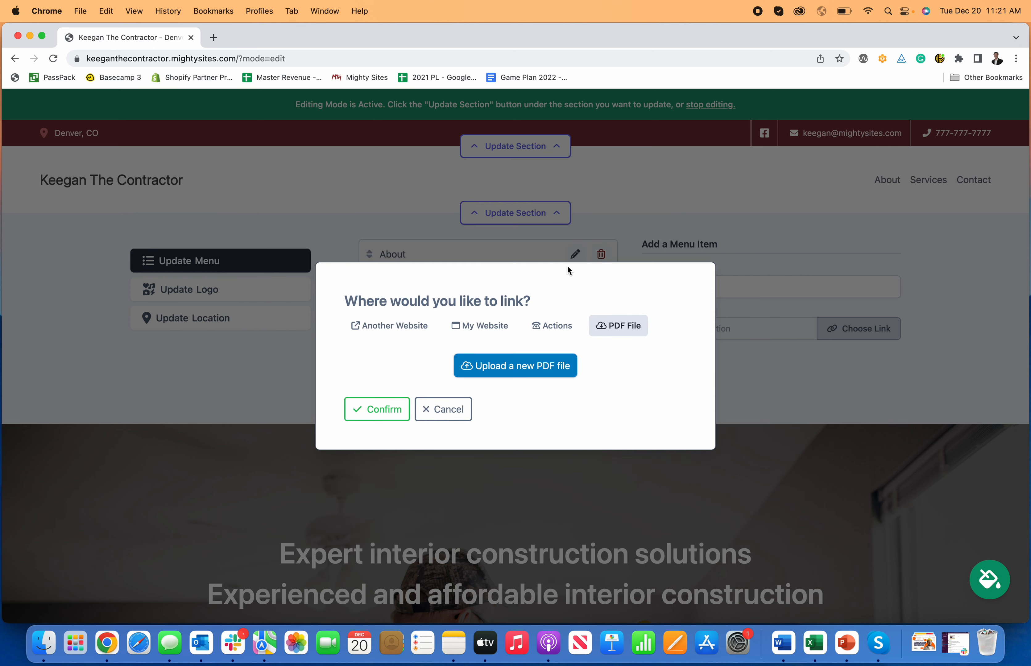
{"action": "left_click", "coordinate": [485, 331]}
{"action": "left_click", "coordinate": [387, 414]}
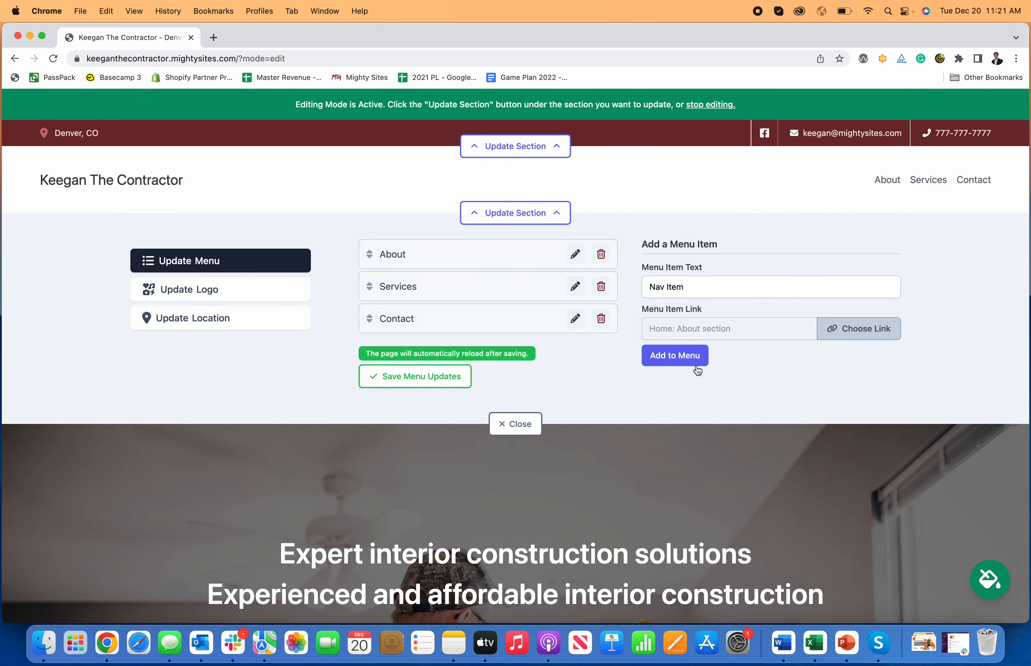
{"action": "left_click", "coordinate": [675, 359]}
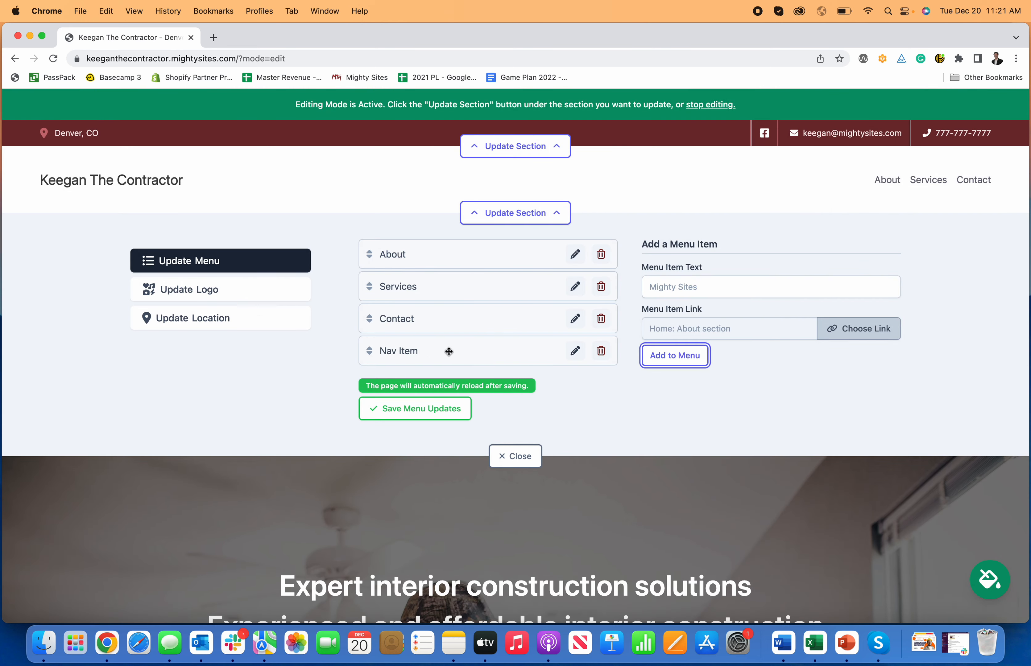
{"action": "left_click", "coordinate": [445, 417]}
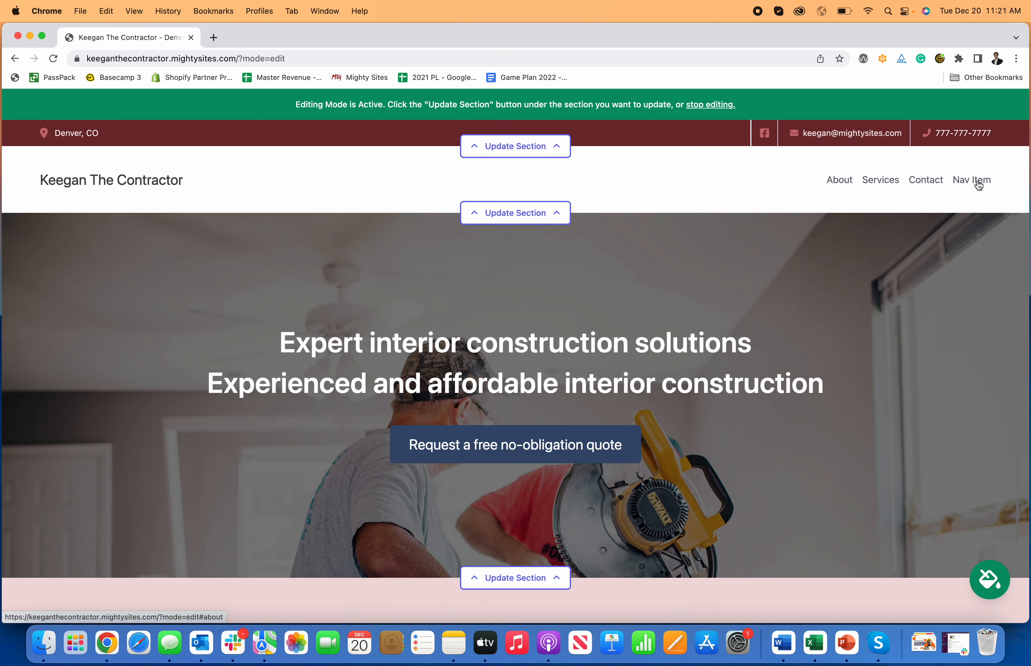
Step: Upload Mighty Sites Logo YouTube.png as the header logo and save it
{"action": "left_click", "coordinate": [510, 217]}
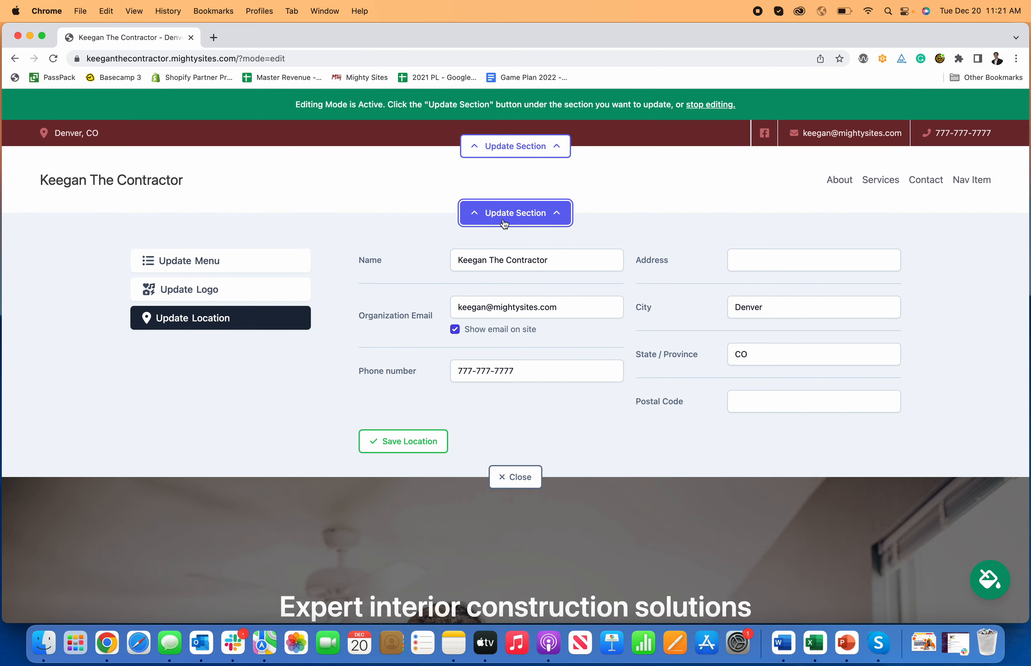
{"action": "left_click", "coordinate": [227, 299]}
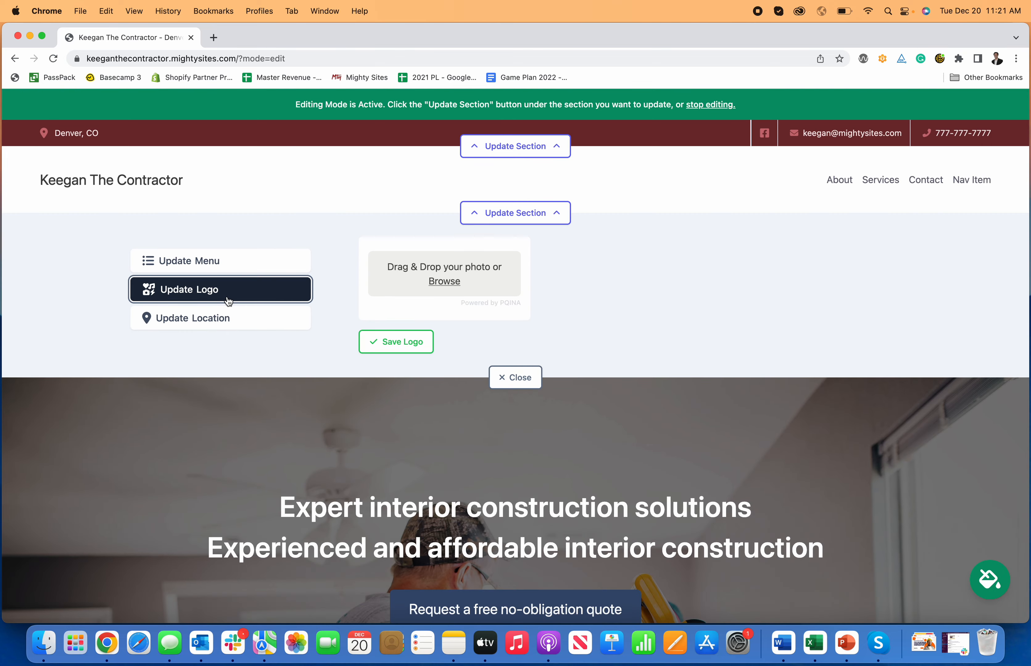
{"action": "left_click", "coordinate": [438, 281]}
{"action": "left_click", "coordinate": [694, 210]}
{"action": "type", "text": "logo"}
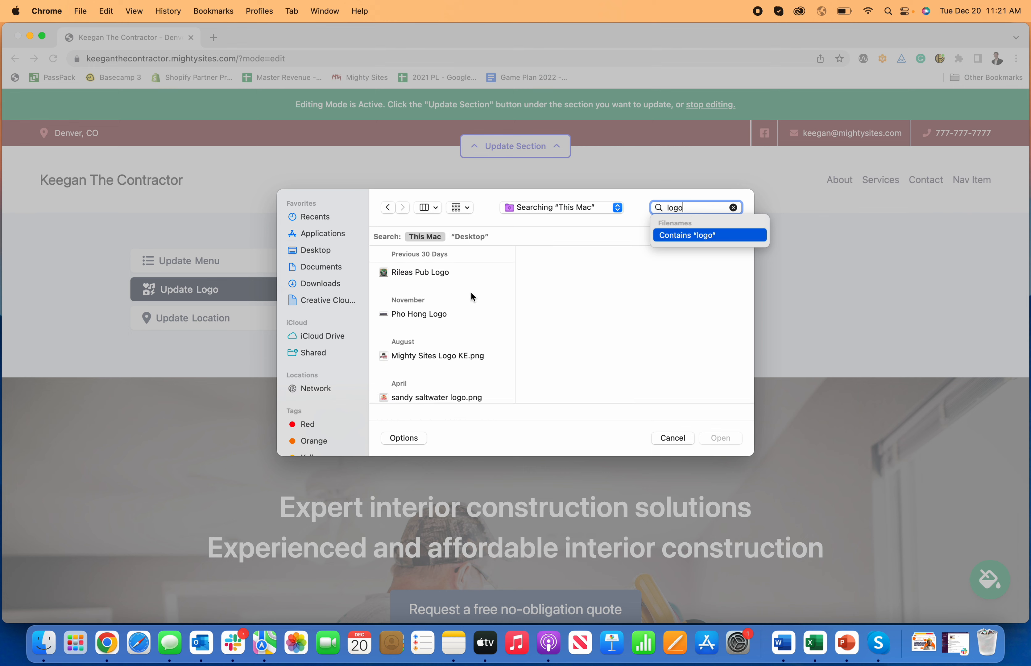
{"action": "scroll", "coordinate": [466, 288], "scroll_direction": "down", "scroll_amount": 10}
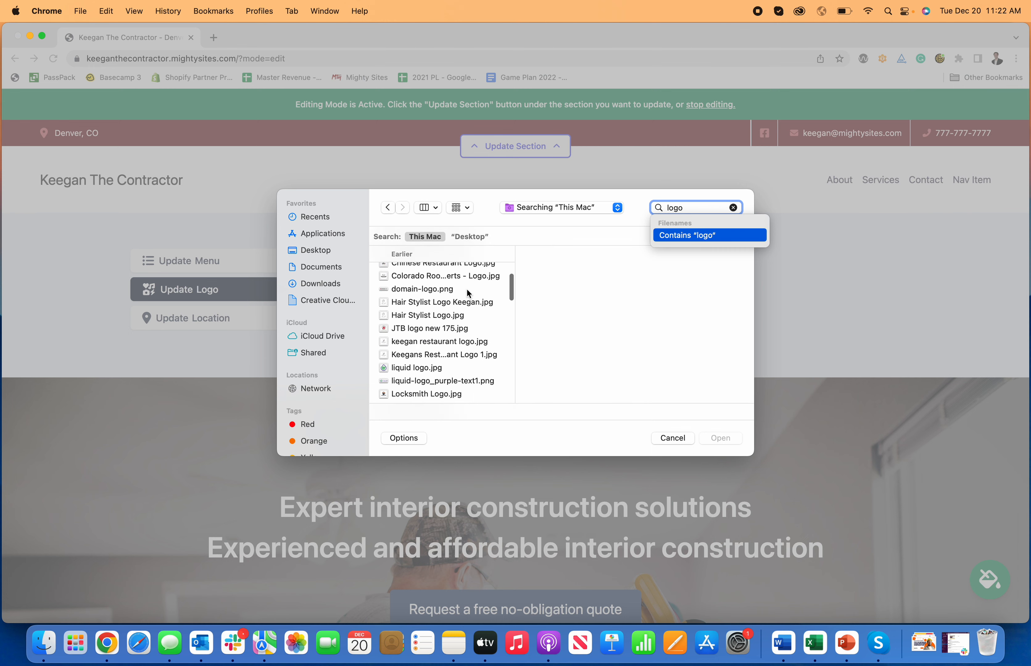
{"action": "scroll", "coordinate": [467, 289], "scroll_direction": "down", "scroll_amount": 15}
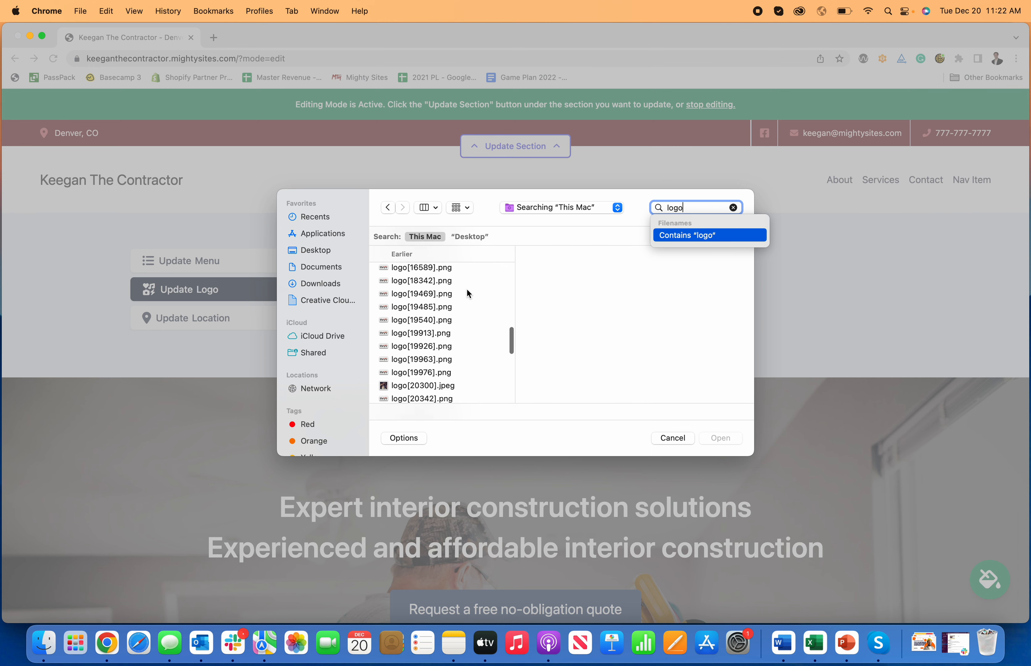
{"action": "scroll", "coordinate": [470, 317], "scroll_direction": "down", "scroll_amount": 5}
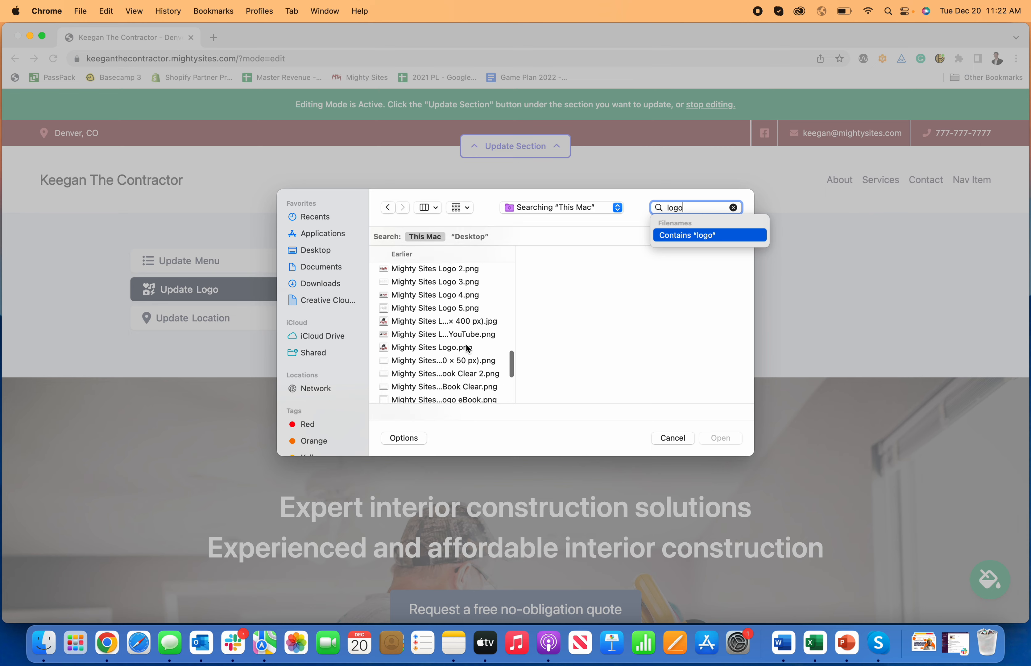
{"action": "left_click", "coordinate": [475, 335]}
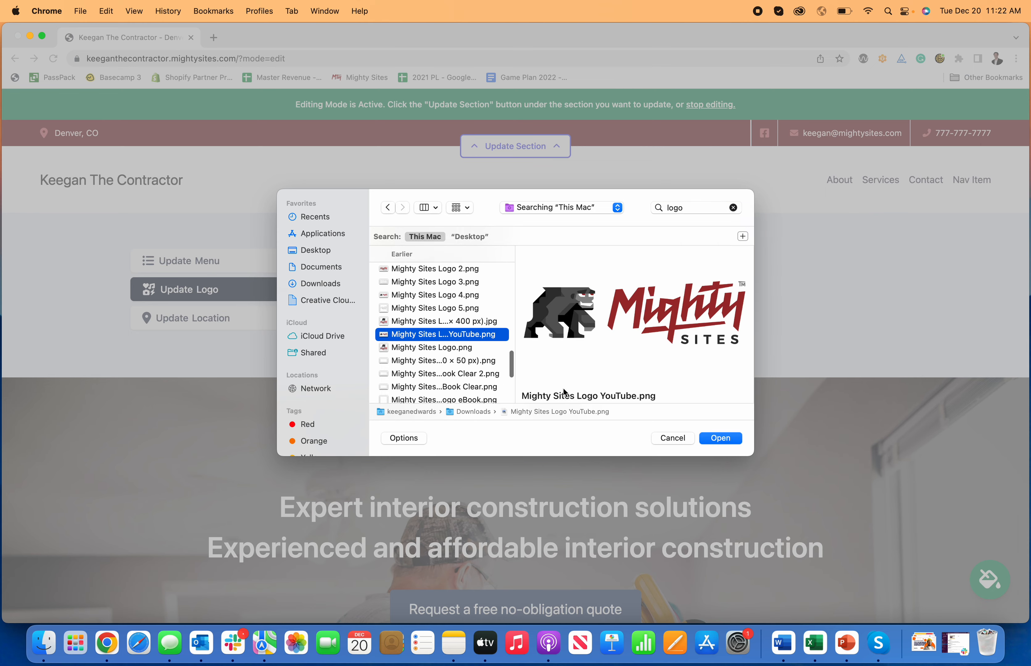
{"action": "left_click", "coordinate": [729, 436]}
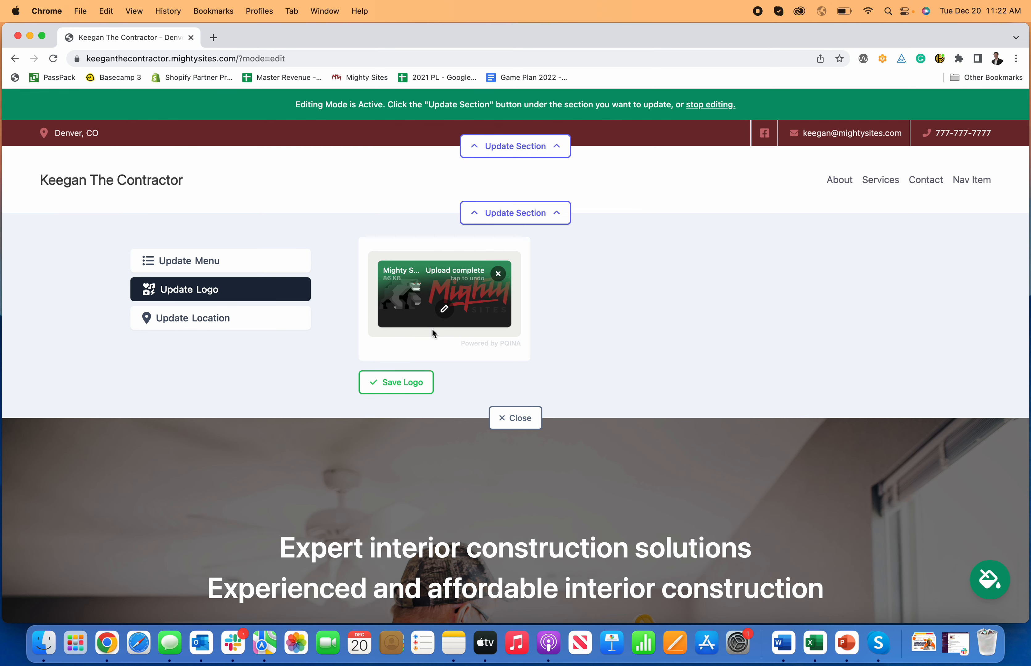
{"action": "left_click", "coordinate": [411, 388]}
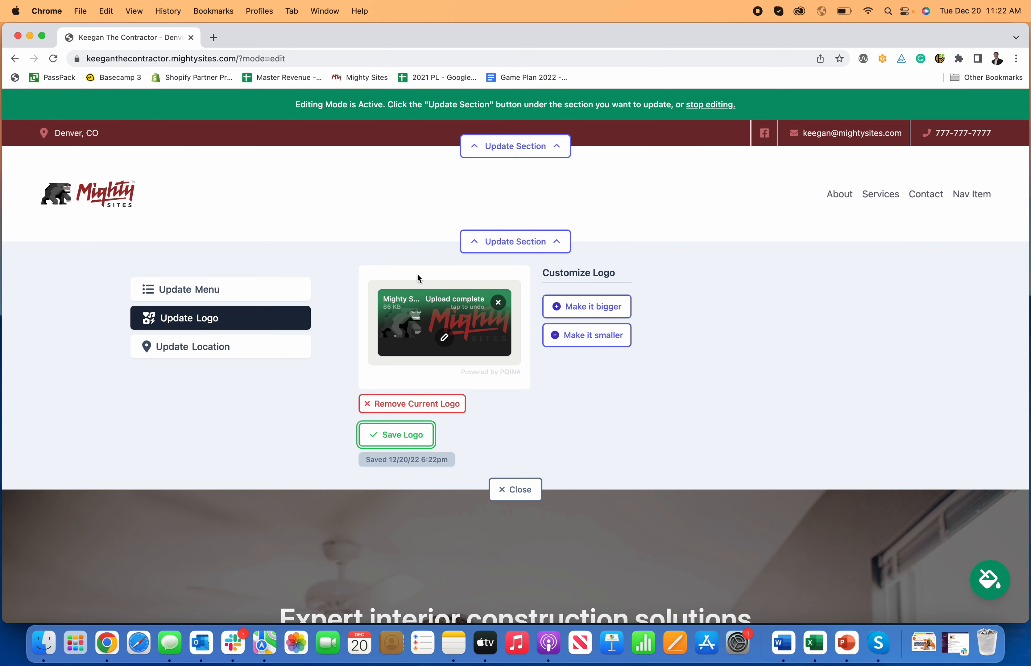
Step: Try making the header logo bigger, then shrink it back to its original size
{"action": "left_click", "coordinate": [581, 308]}
{"action": "left_click", "coordinate": [580, 312]}
{"action": "left_click", "coordinate": [596, 353]}
{"action": "left_click", "coordinate": [595, 345]}
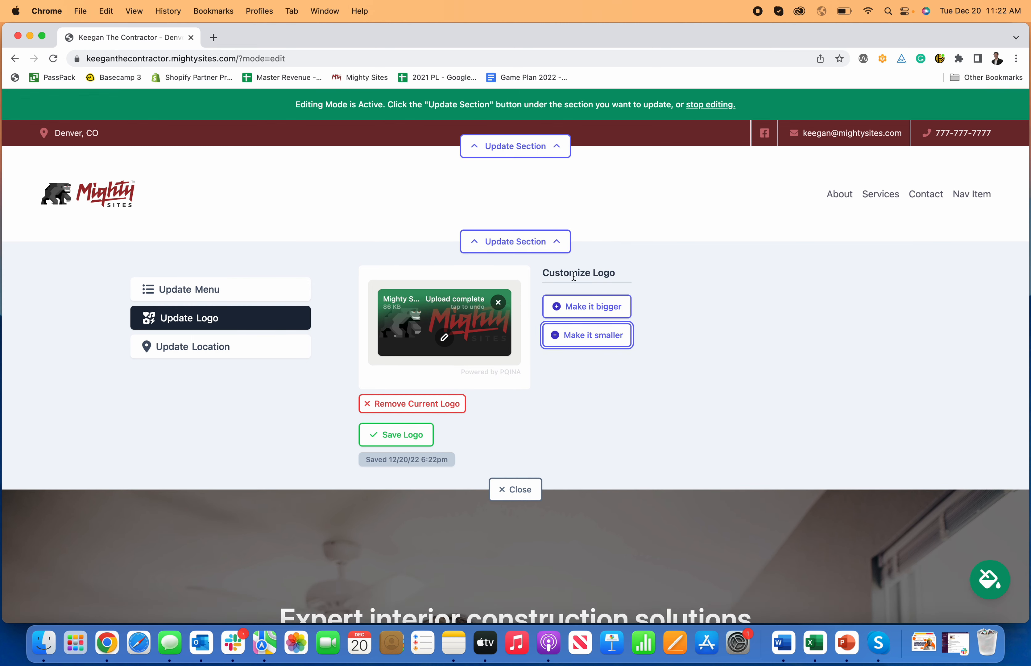
Step: Open the logo in the image editor and browse its filter, brightness, annotation, decoration and frame options
{"action": "left_click", "coordinate": [443, 337]}
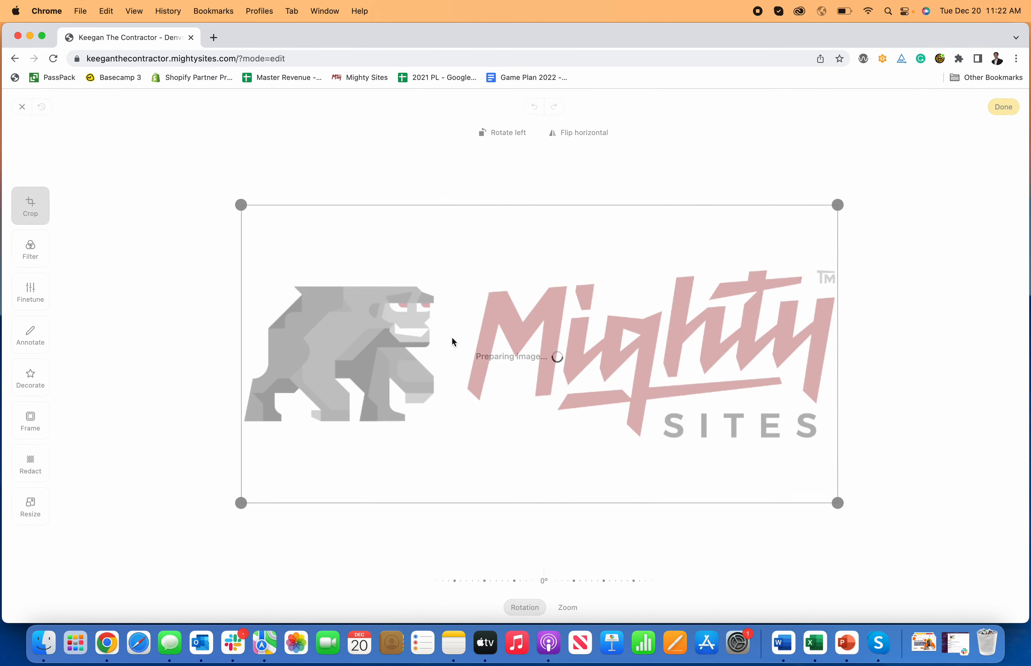
{"action": "left_click", "coordinate": [30, 249]}
{"action": "left_click", "coordinate": [31, 292]}
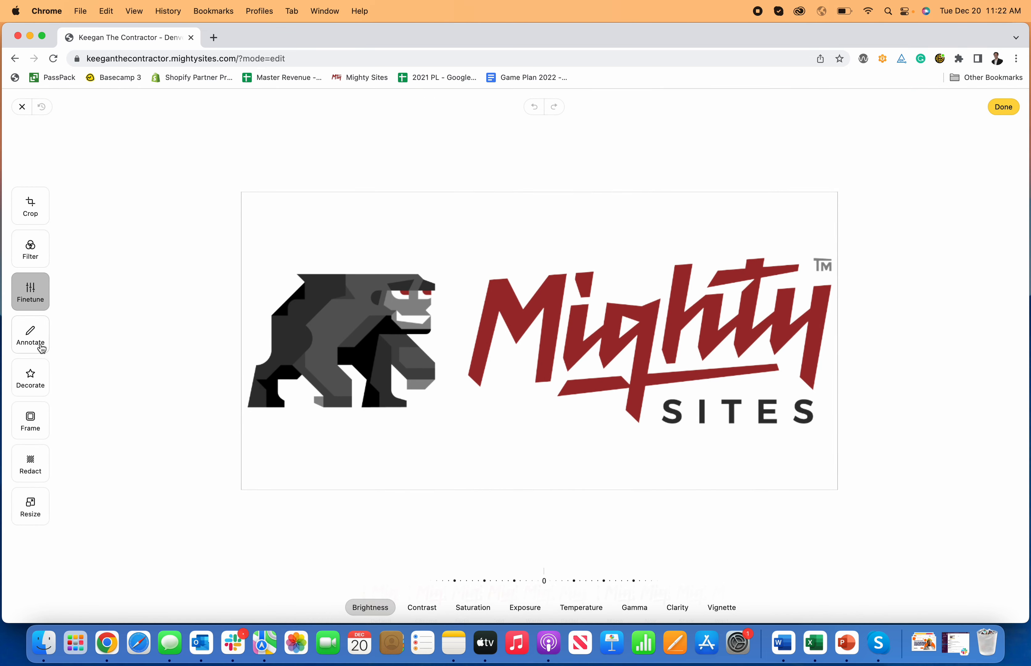
{"action": "left_click", "coordinate": [41, 346]}
{"action": "left_click", "coordinate": [43, 382]}
{"action": "left_click", "coordinate": [43, 422]}
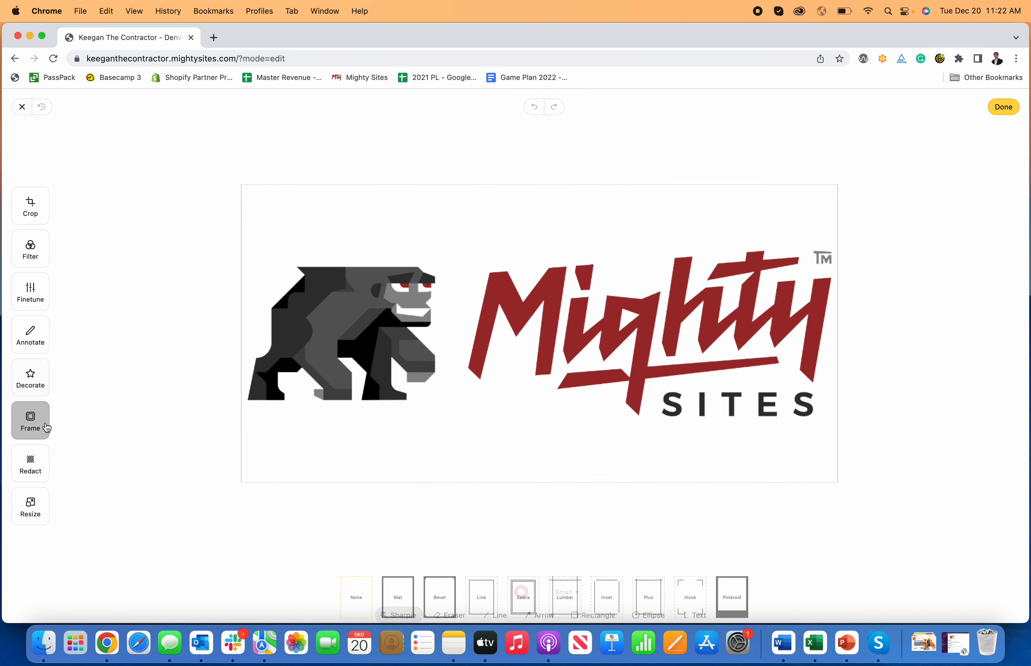
Step: Crop the empty space above and below the logo, save it, and close the logo panel
{"action": "left_click", "coordinate": [36, 219]}
{"action": "left_click_drag", "start_coordinate": [240, 206], "coordinate": [241, 260]}
{"action": "left_click_drag", "start_coordinate": [837, 507], "coordinate": [834, 447]}
{"action": "left_click", "coordinate": [1003, 107]}
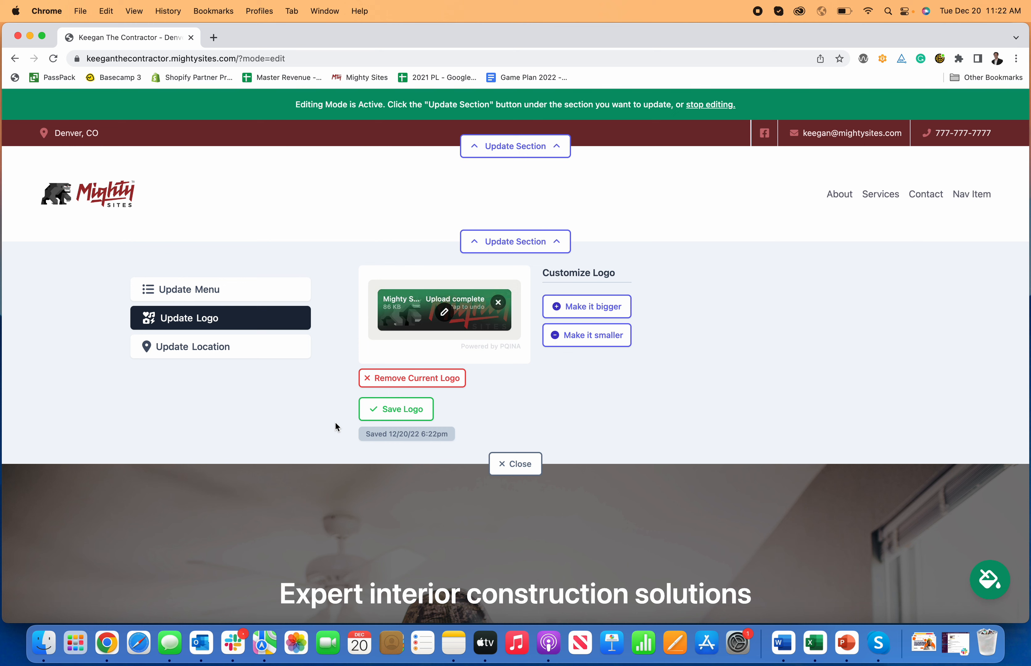
{"action": "left_click", "coordinate": [396, 416]}
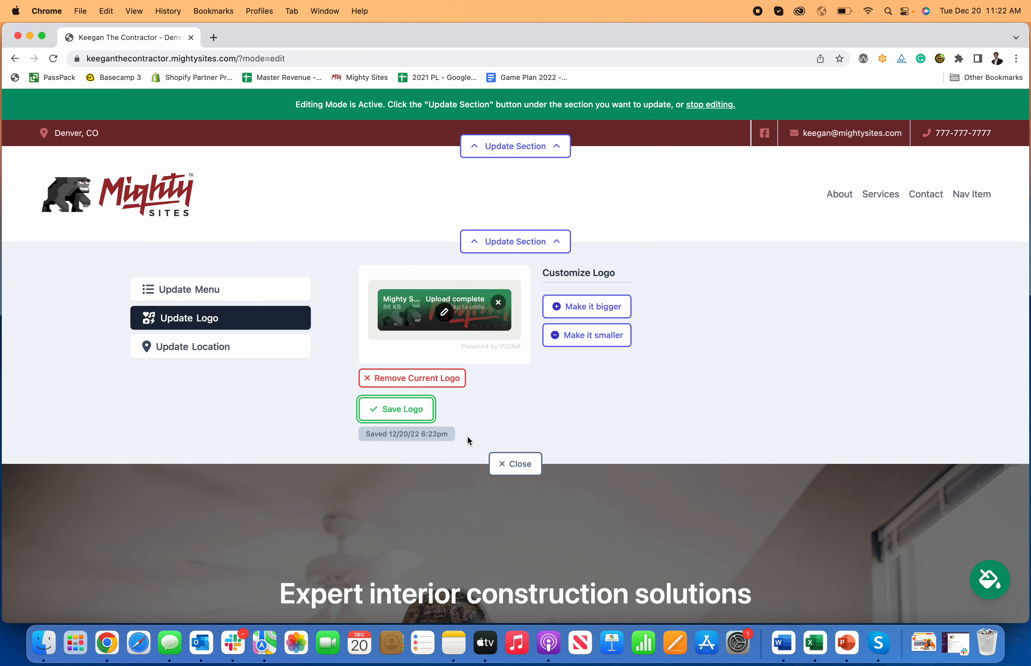
{"action": "left_click", "coordinate": [529, 460]}
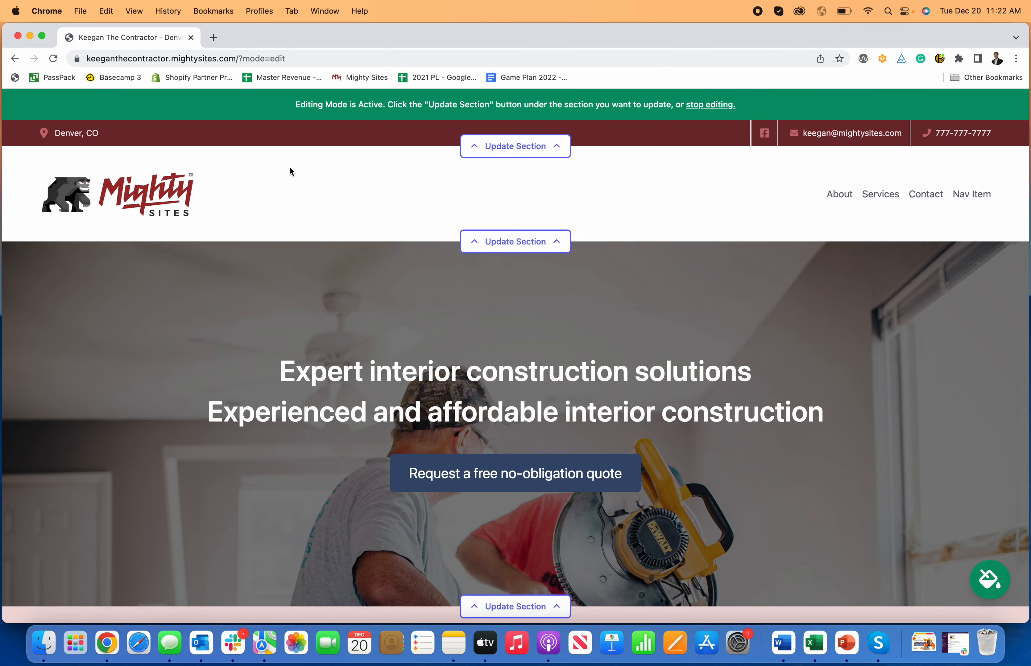
Step: Change the hero title to 'Expert Interior Construction Contractor'
{"action": "scroll", "coordinate": [600, 345], "scroll_direction": "down", "scroll_amount": 3}
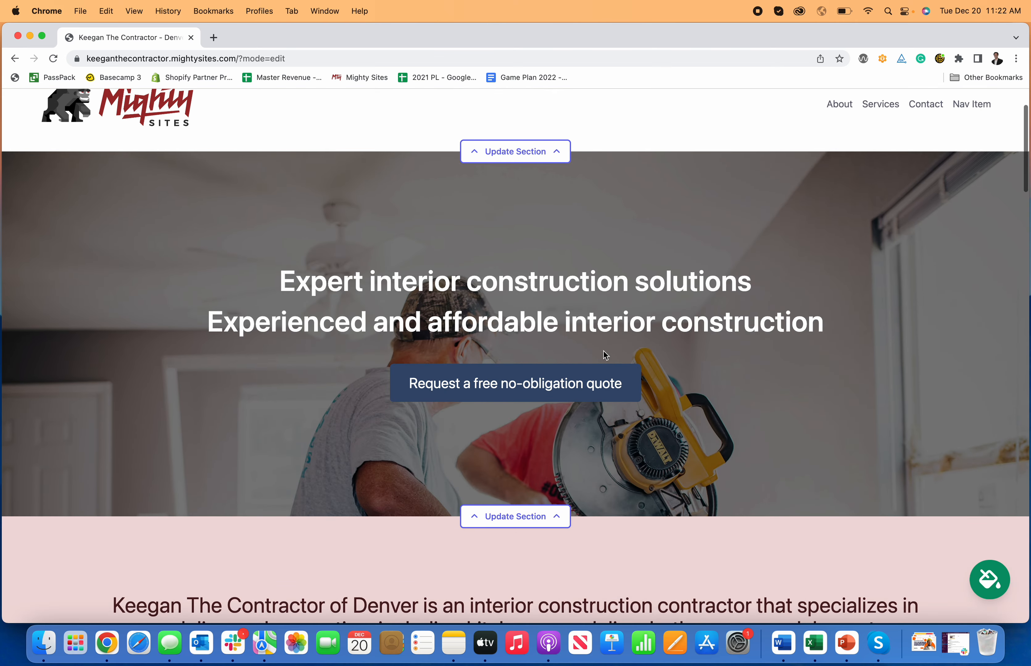
{"action": "left_click", "coordinate": [559, 481]}
{"action": "scroll", "coordinate": [561, 478], "scroll_direction": "down", "scroll_amount": 1}
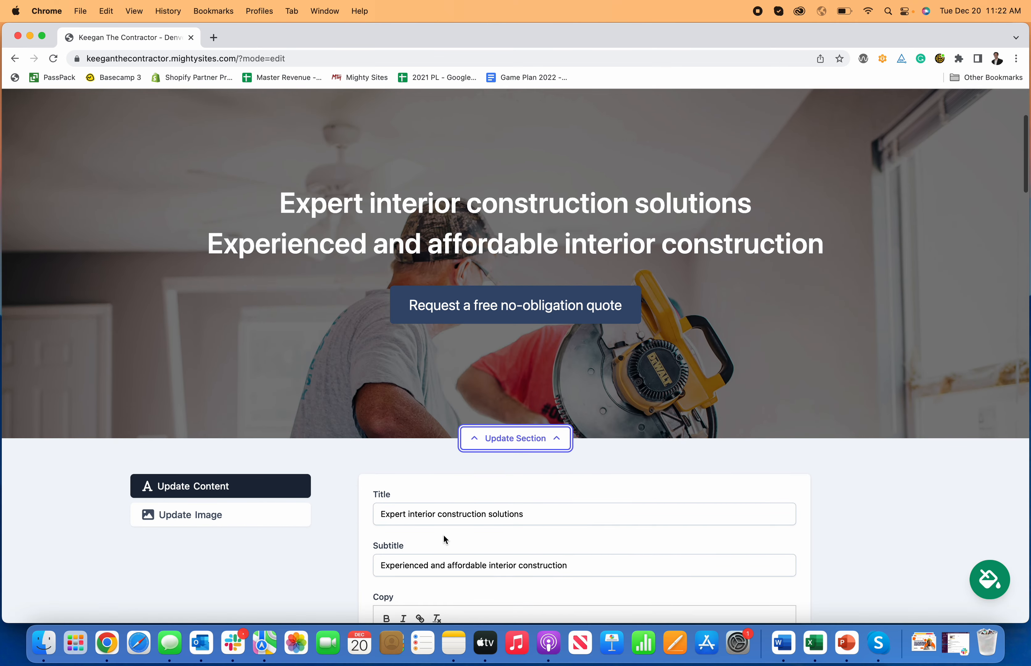
{"action": "left_click_drag", "start_coordinate": [548, 516], "coordinate": [404, 514]}
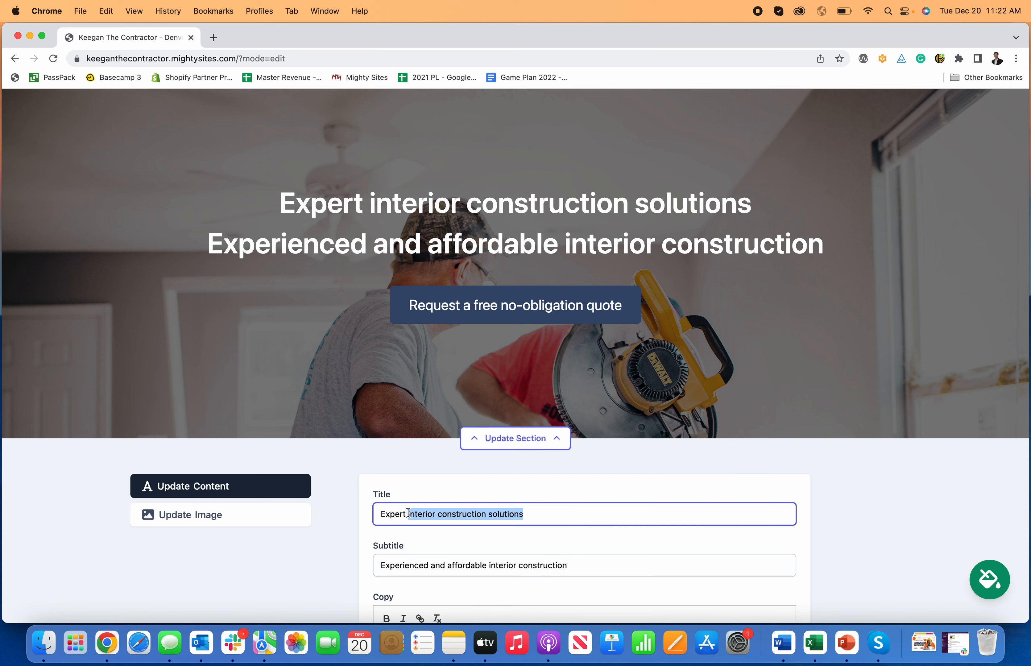
{"action": "key", "text": "BackSpace"}
{"action": "type", "text": "In"}
{"action": "type", "text": "terior C"}
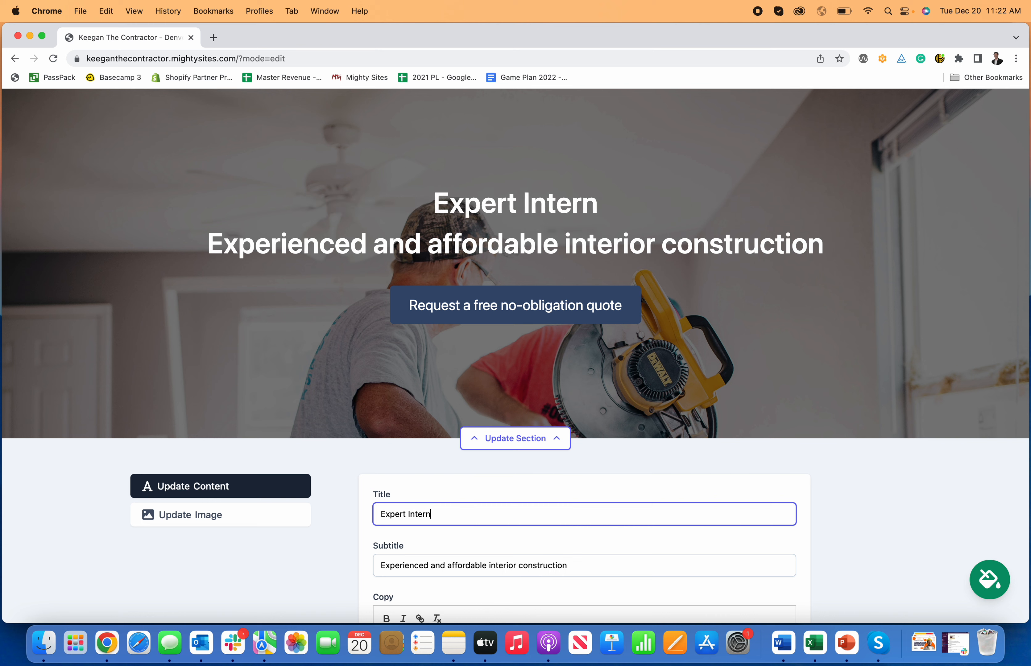
{"action": "type", "text": "onstrcu"}
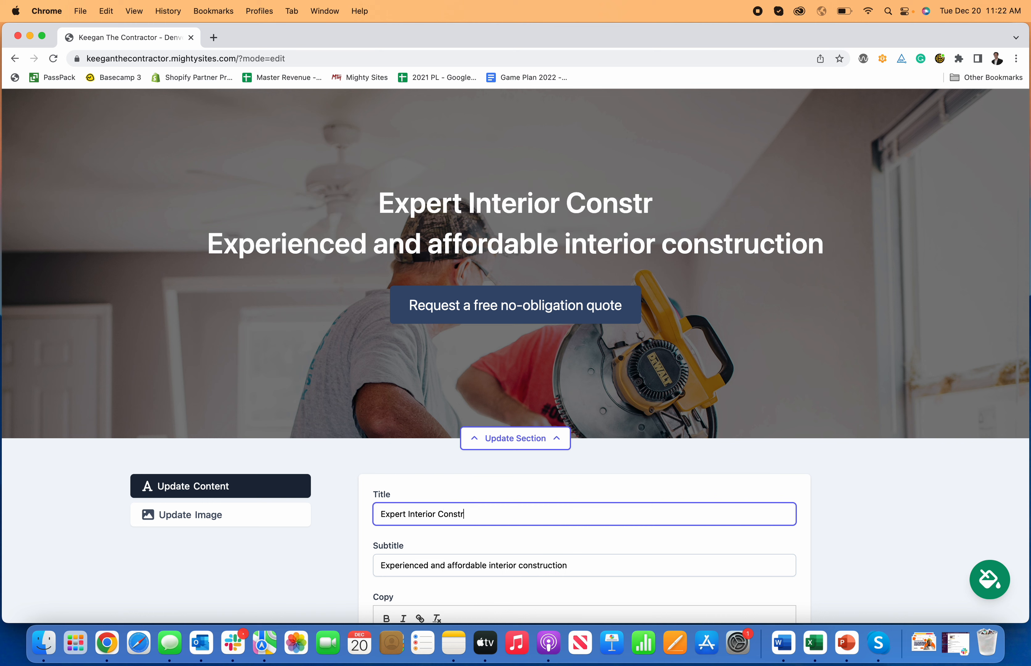
{"action": "key", "text": "BackSpace"}
{"action": "key", "text": "BackSpace"}
{"action": "type", "text": "uction Contractor"}
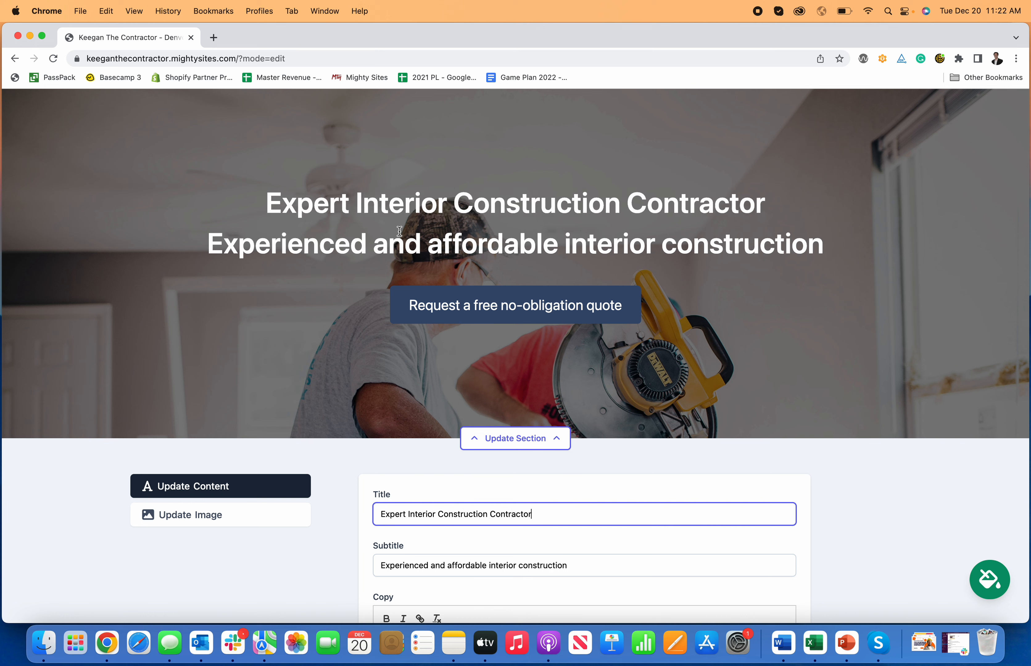
Step: Change the hero button text to 'Request A Quote'
{"action": "scroll", "coordinate": [472, 216], "scroll_direction": "up", "scroll_amount": 1}
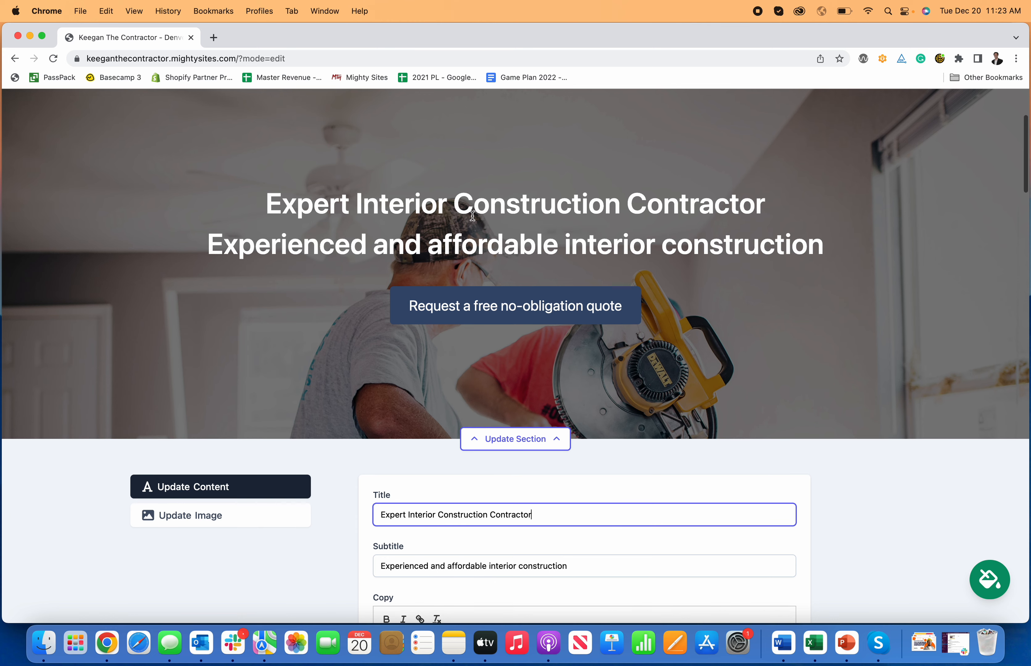
{"action": "scroll", "coordinate": [752, 341], "scroll_direction": "down", "scroll_amount": 2}
{"action": "left_click", "coordinate": [271, 468]}
{"action": "left_click", "coordinate": [262, 452]}
{"action": "scroll", "coordinate": [486, 506], "scroll_direction": "down", "scroll_amount": 2}
{"action": "scroll", "coordinate": [487, 507], "scroll_direction": "down", "scroll_amount": 5}
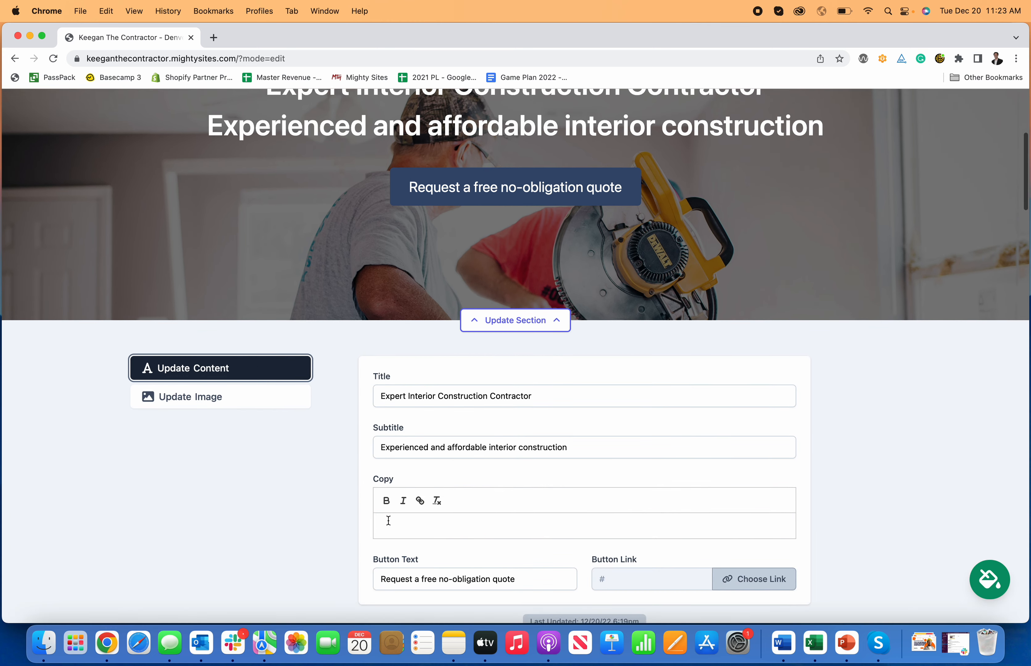
{"action": "left_click_drag", "start_coordinate": [528, 500], "coordinate": [424, 498]}
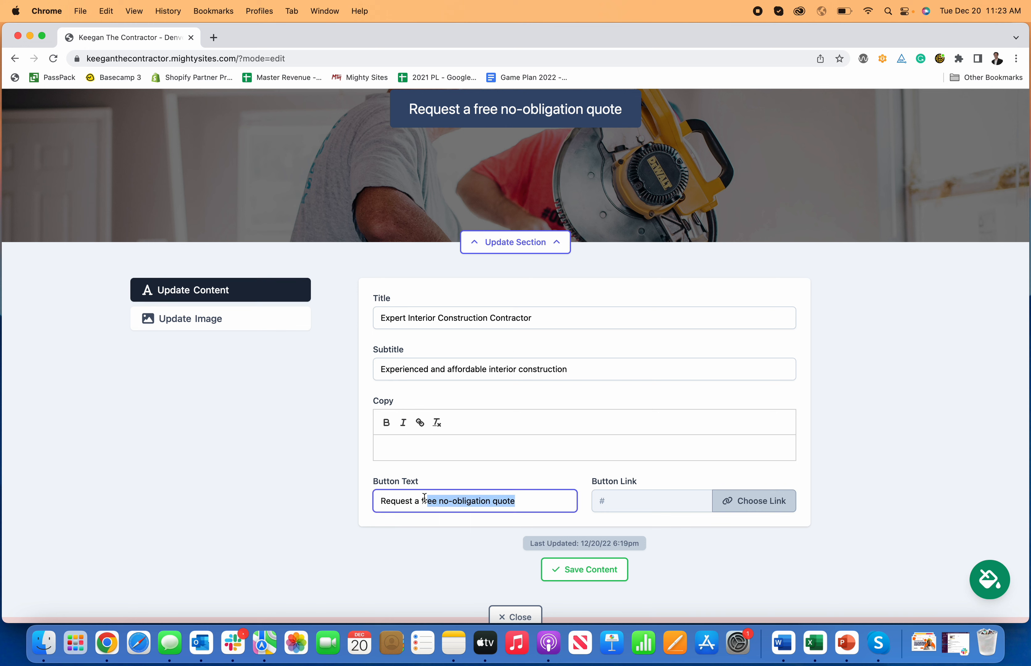
{"action": "type", "text": "A "}
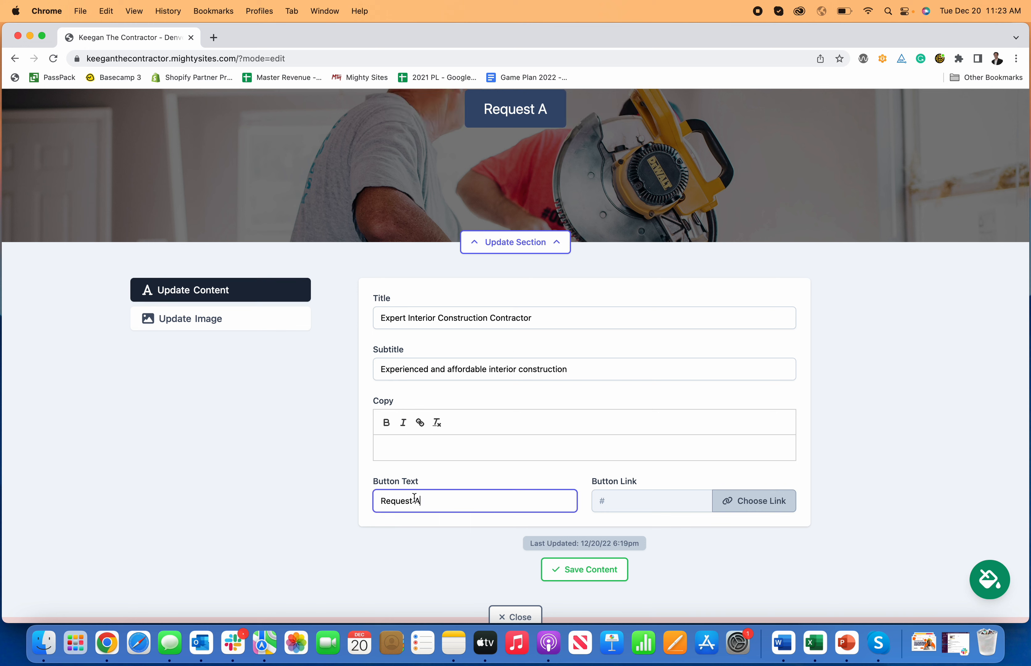
{"action": "type", "text": "Quote"}
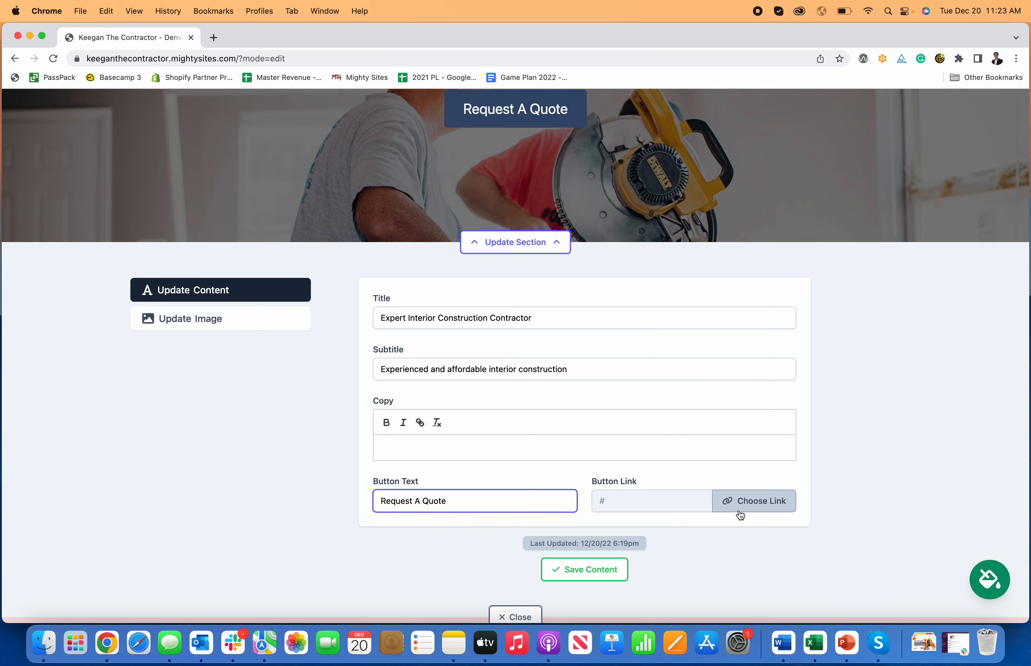
Step: Link the hero button to the Home: Lead Form section and save the hero content
{"action": "left_click", "coordinate": [742, 503]}
{"action": "left_click", "coordinate": [548, 328]}
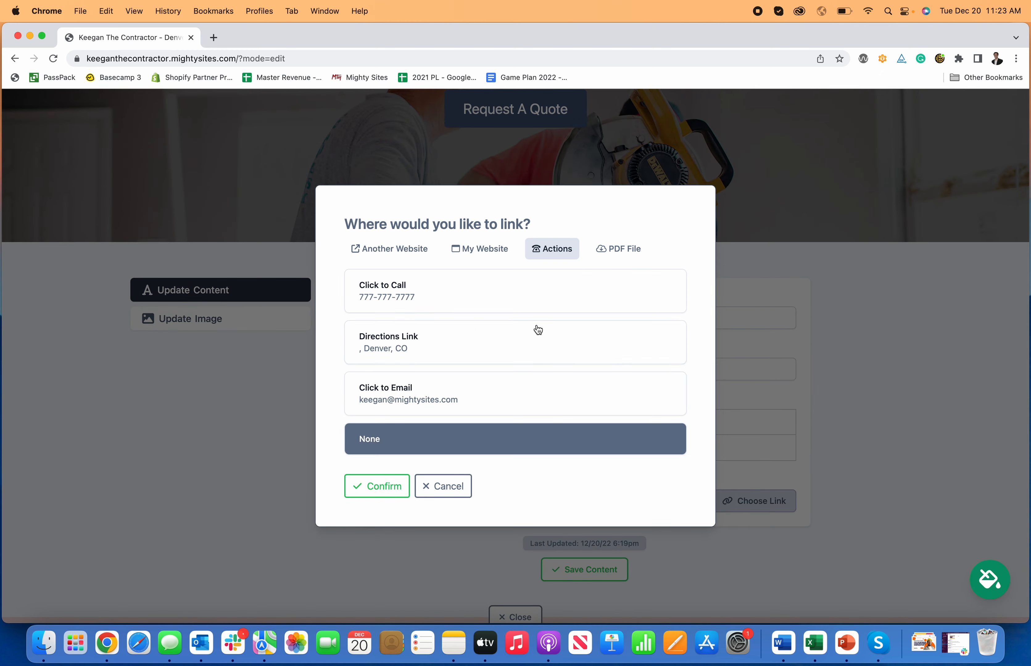
{"action": "left_click", "coordinate": [488, 254]}
{"action": "left_click", "coordinate": [486, 373]}
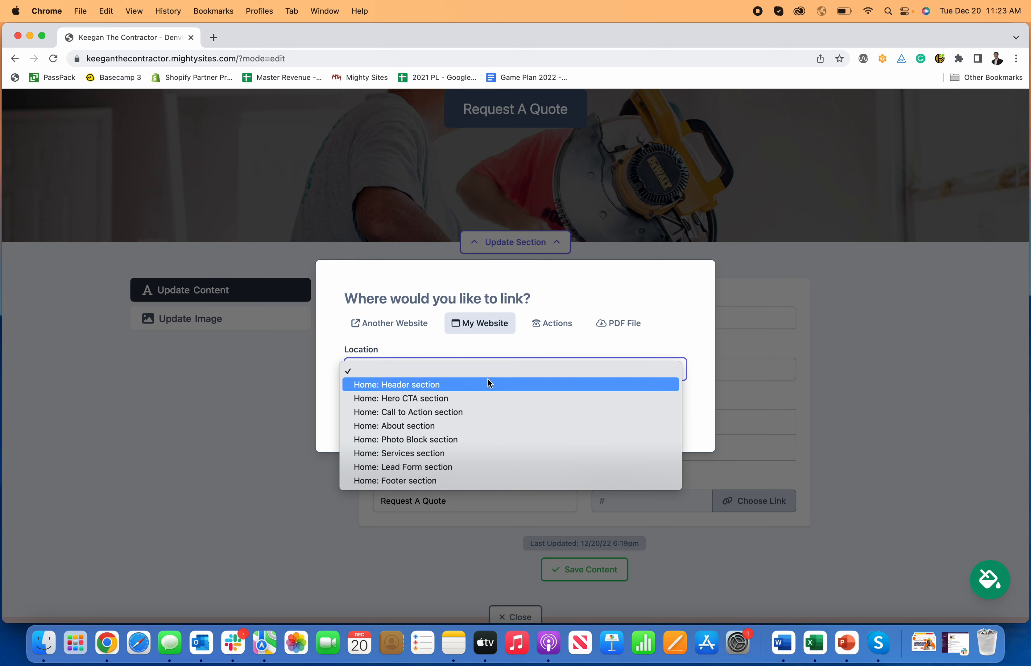
{"action": "left_click", "coordinate": [480, 466]}
{"action": "left_click", "coordinate": [386, 415]}
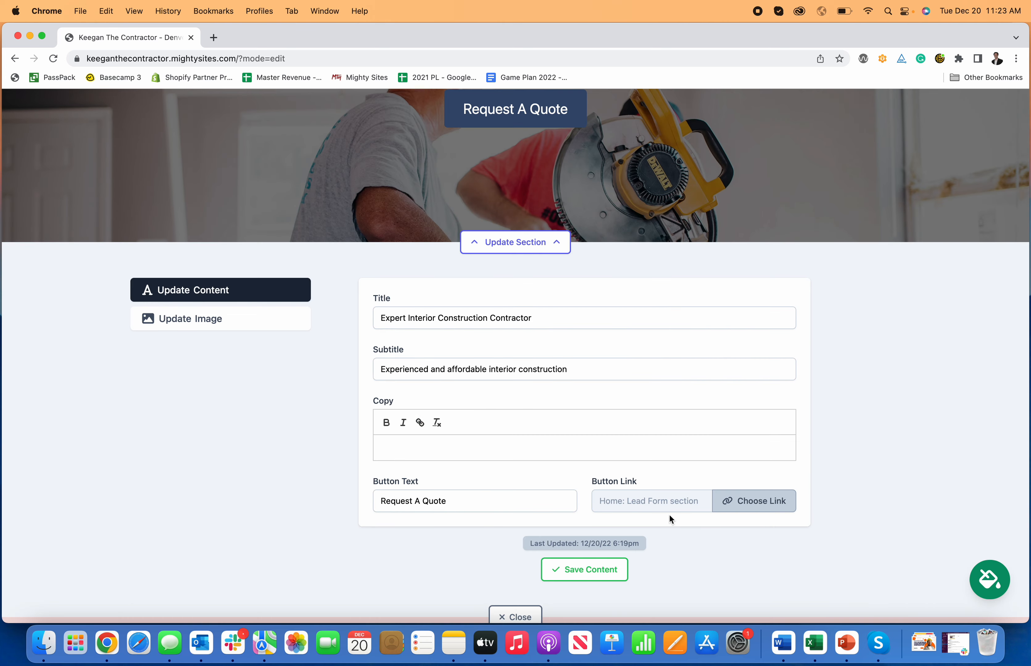
{"action": "left_click", "coordinate": [606, 565]}
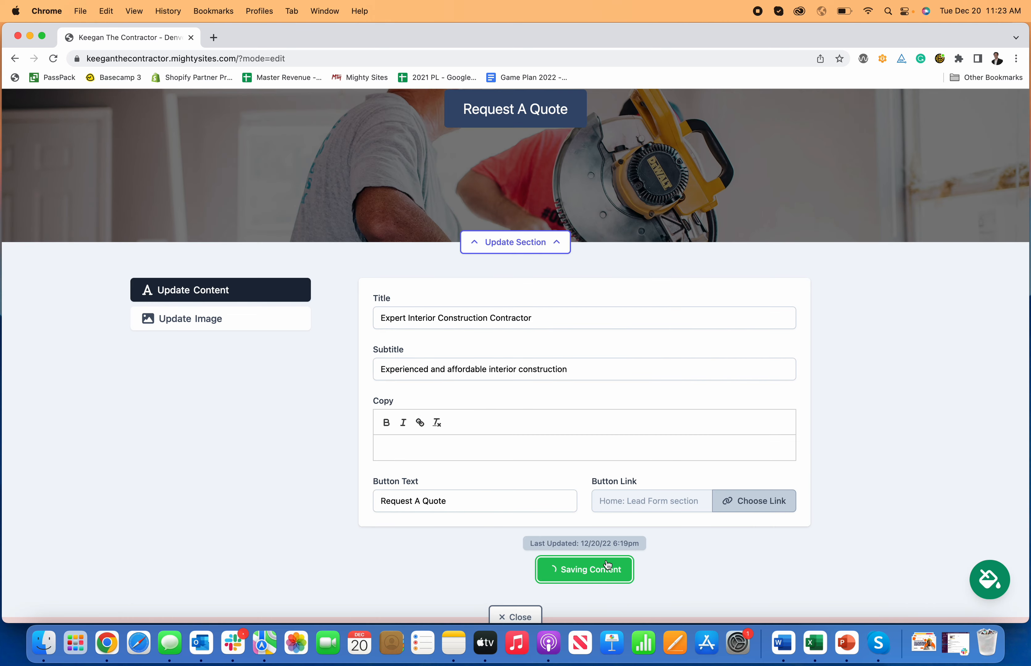
Step: Test that the Request A Quote button jumps to the lead form
{"action": "left_click", "coordinate": [521, 246]}
{"action": "left_click", "coordinate": [530, 223]}
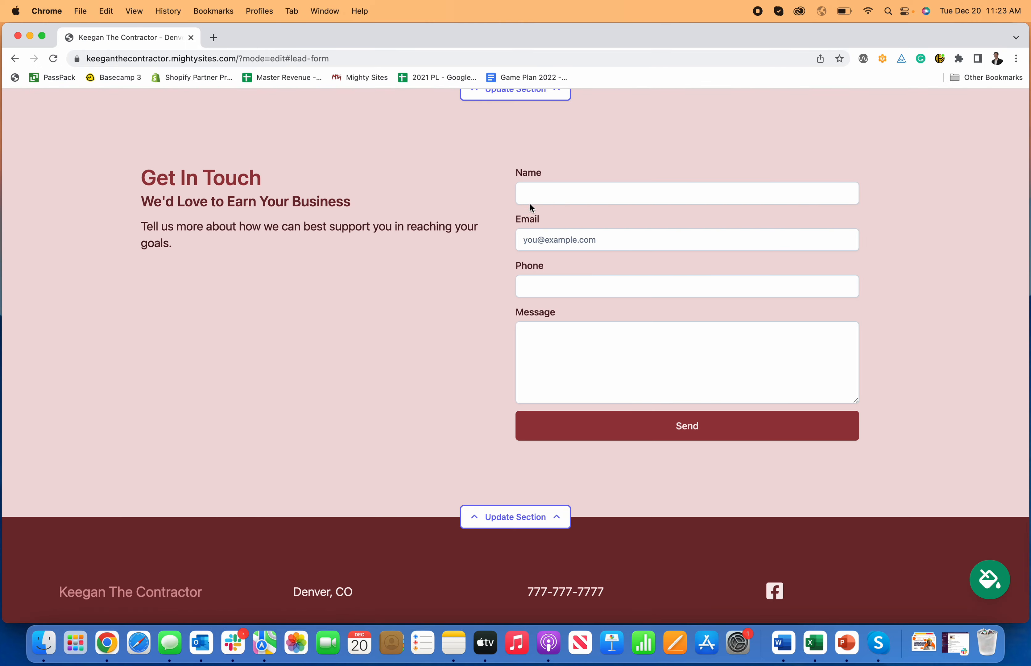
{"action": "scroll", "coordinate": [665, 349], "scroll_direction": "up", "scroll_amount": 20}
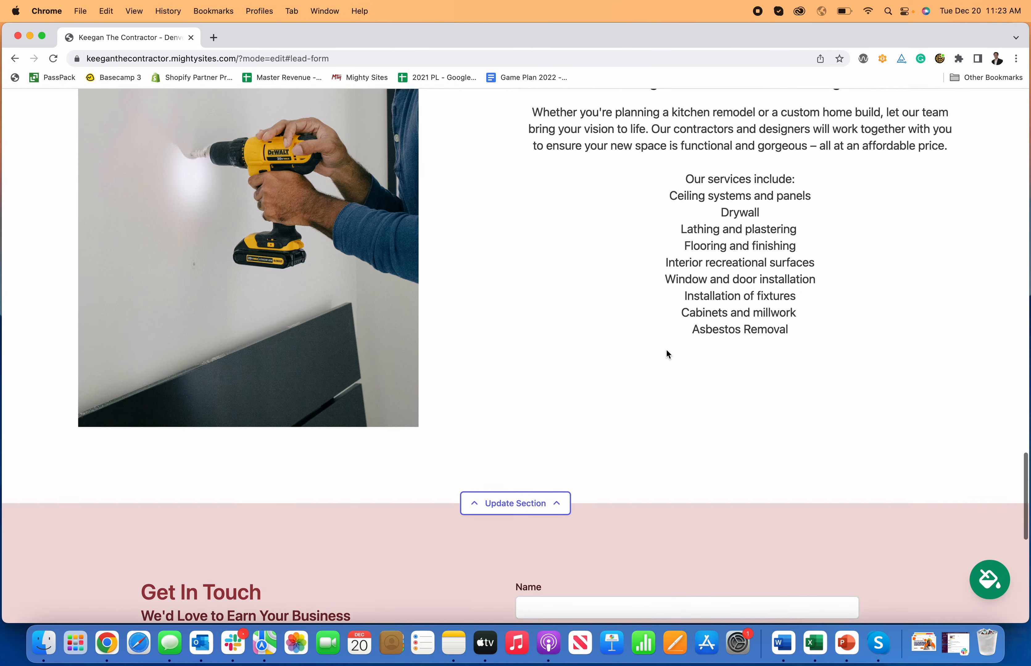
{"action": "scroll", "coordinate": [670, 356], "scroll_direction": "up", "scroll_amount": 20}
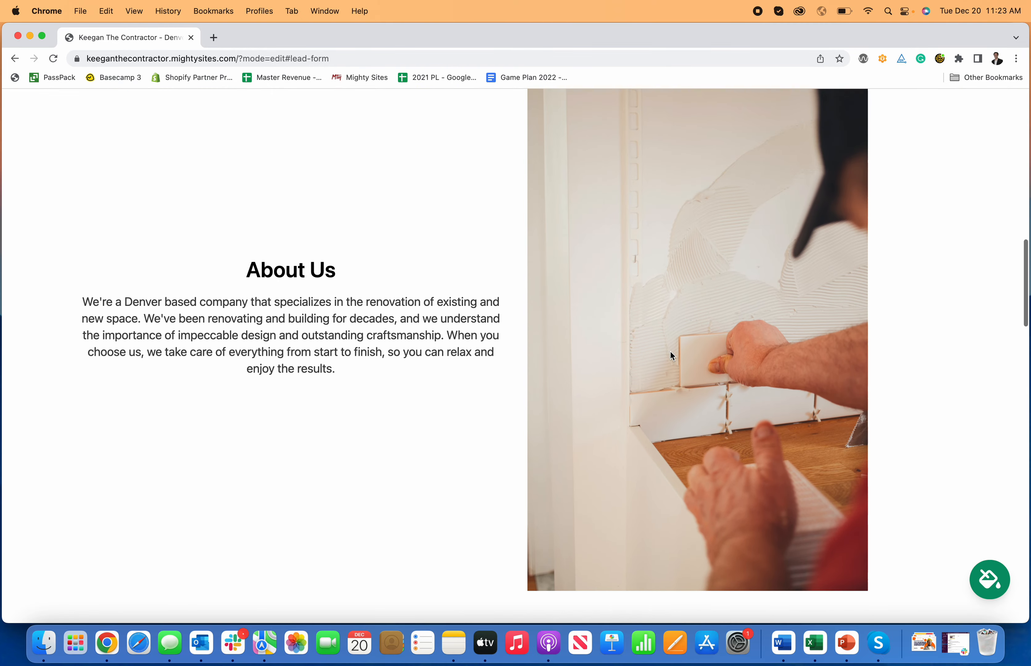
{"action": "scroll", "coordinate": [670, 353], "scroll_direction": "down", "scroll_amount": 7}
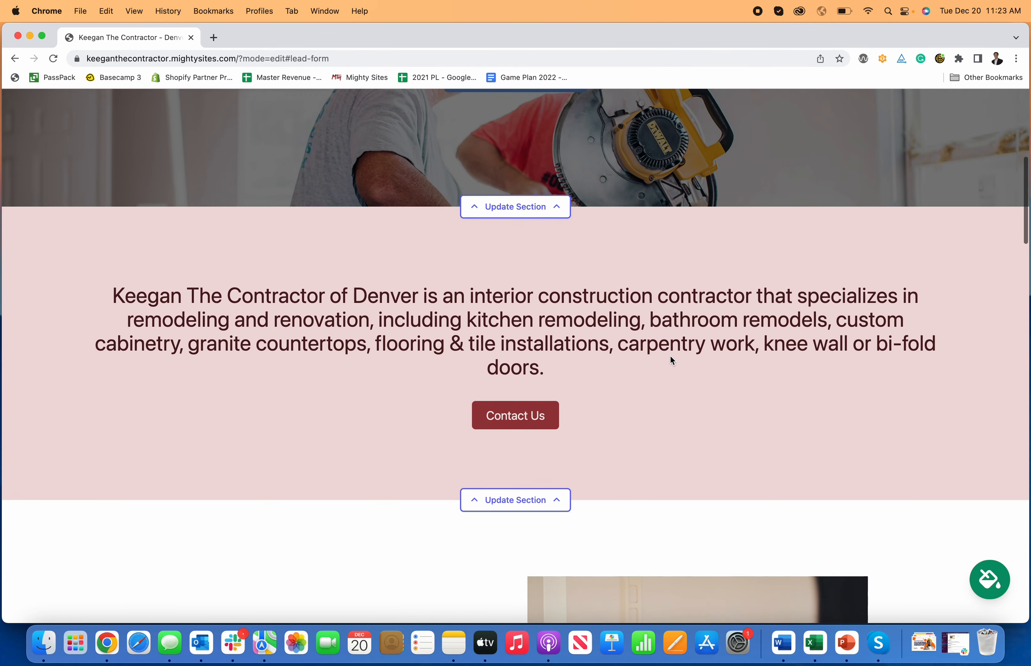
Step: Add a new line 'This is how you make a website for an interior construction contractor.' to the intro copy
{"action": "left_click", "coordinate": [557, 459]}
{"action": "scroll", "coordinate": [590, 457], "scroll_direction": "down", "scroll_amount": 4}
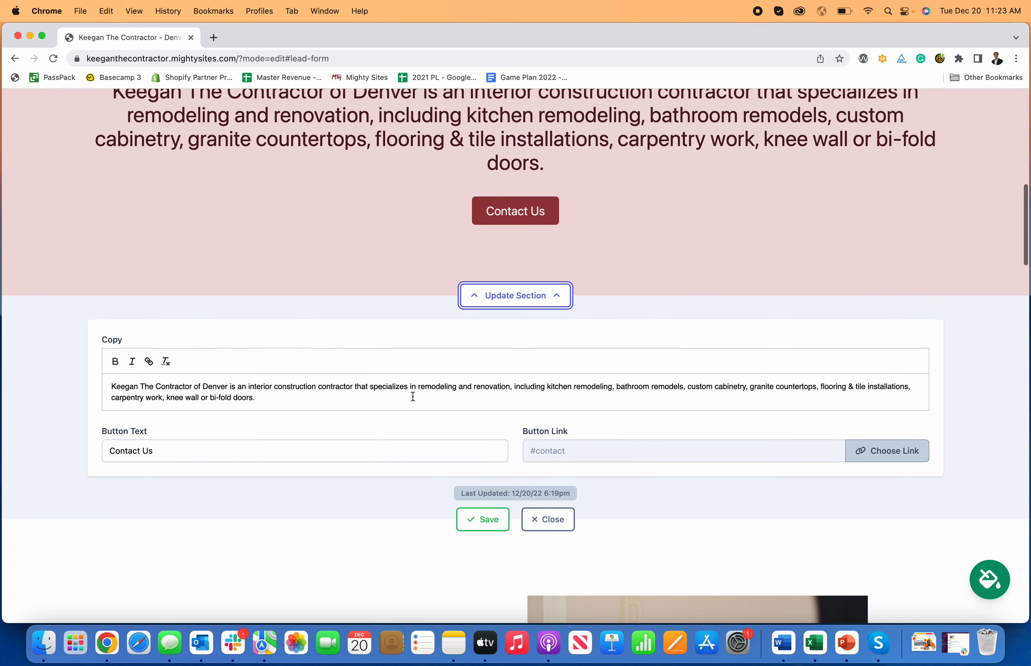
{"action": "left_click", "coordinate": [413, 397]}
{"action": "key", "text": "Return"}
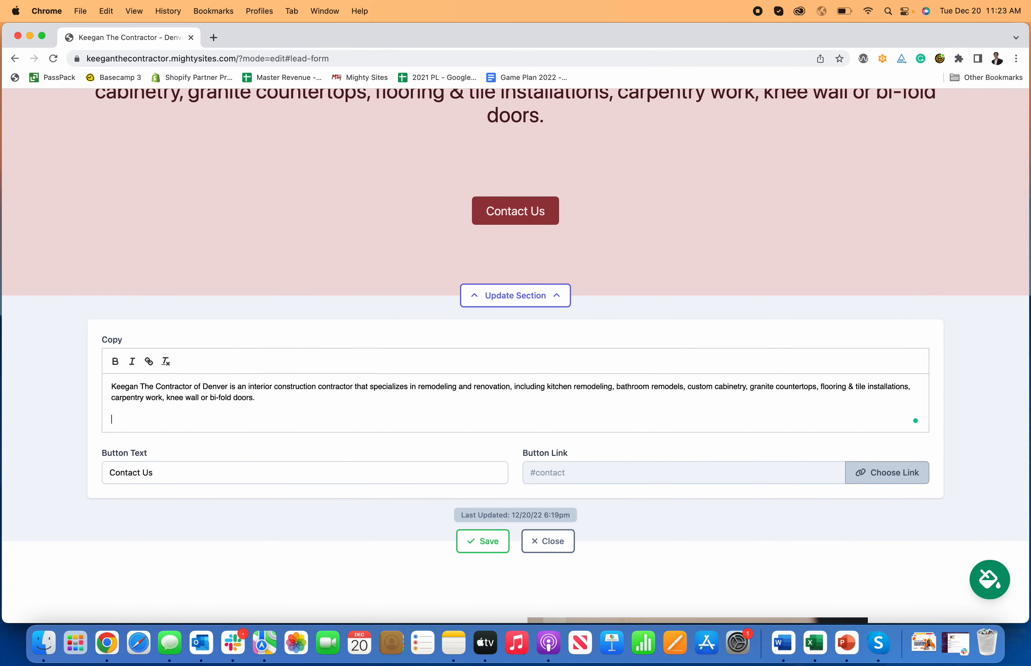
{"action": "type", "text": "This is how you make a"}
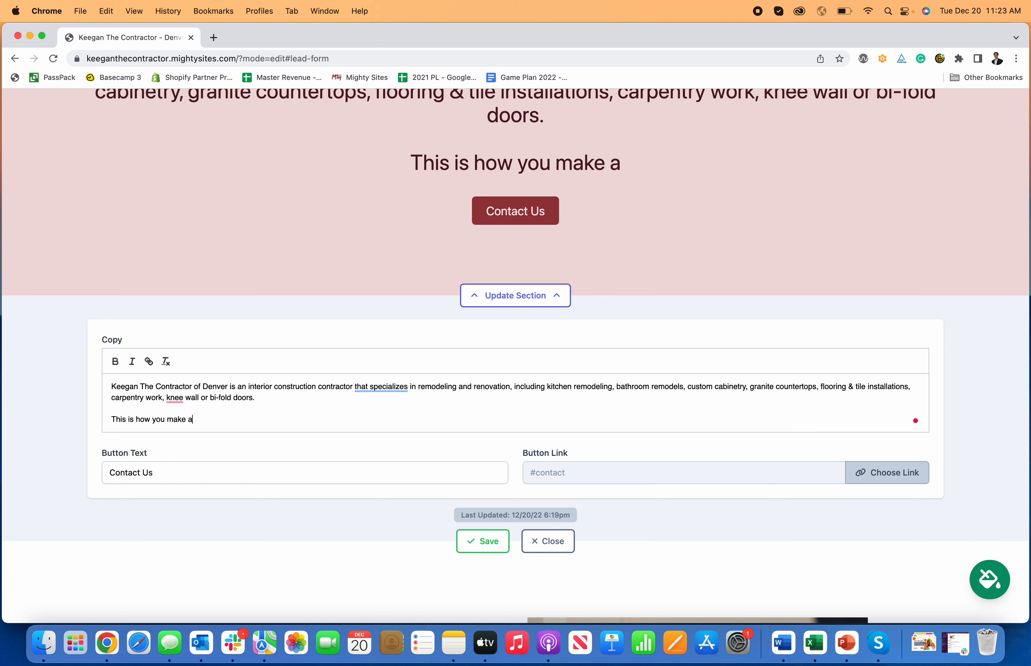
{"action": "type", "text": " website for an i"}
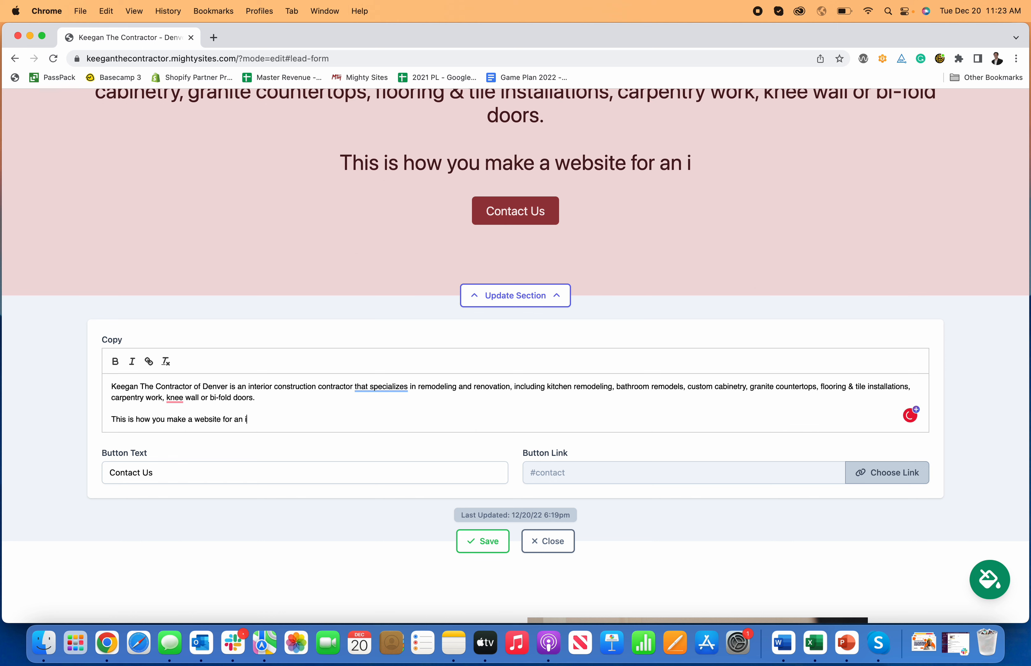
{"action": "type", "text": "nterior constr"}
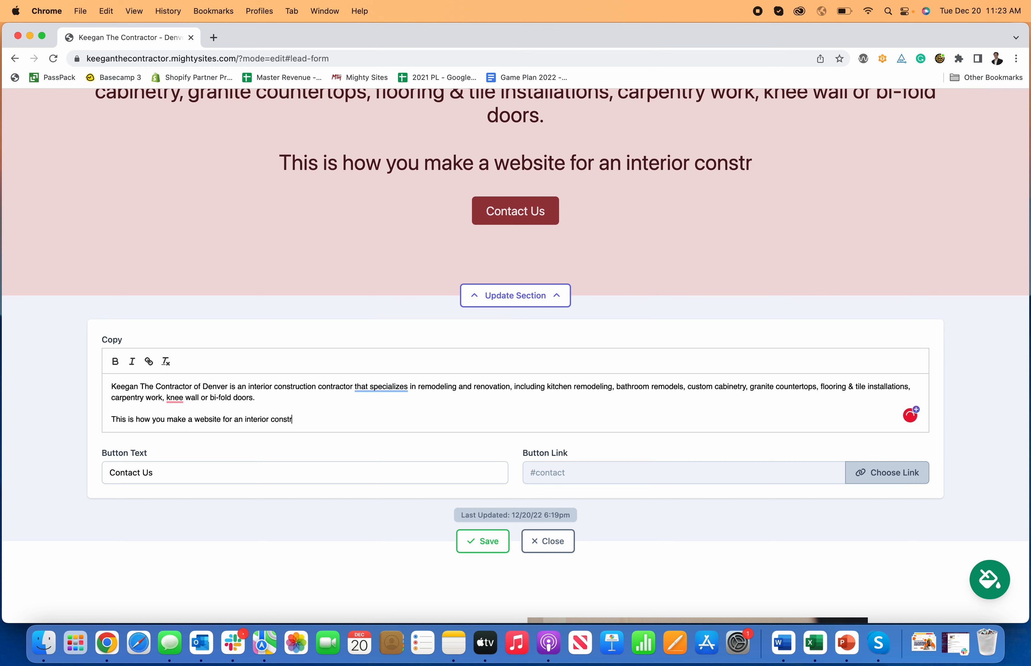
{"action": "type", "text": "uction "}
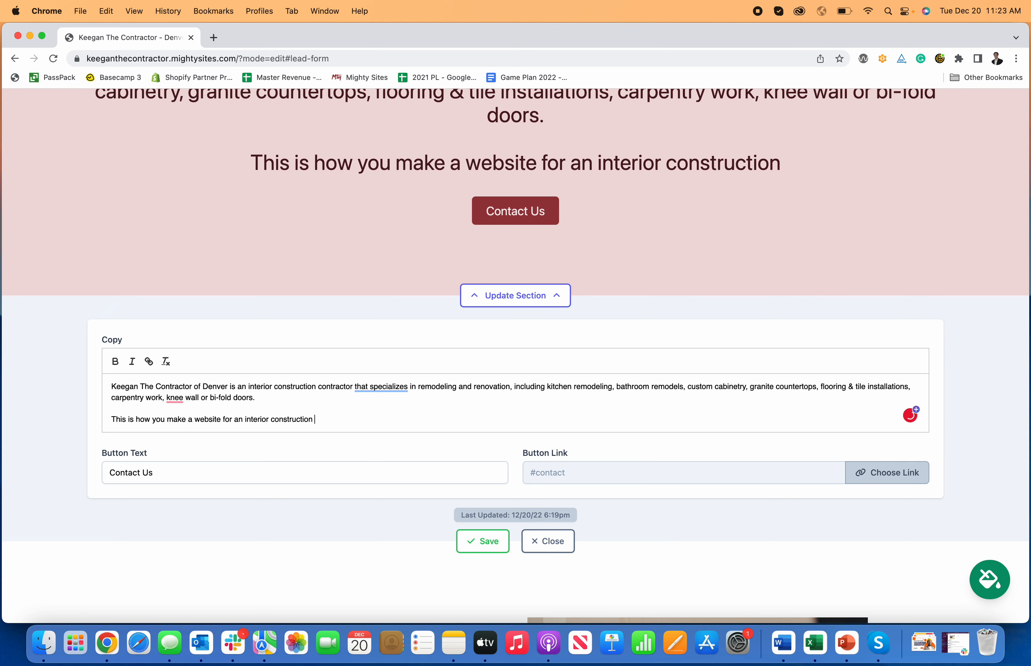
{"action": "type", "text": "contractor."}
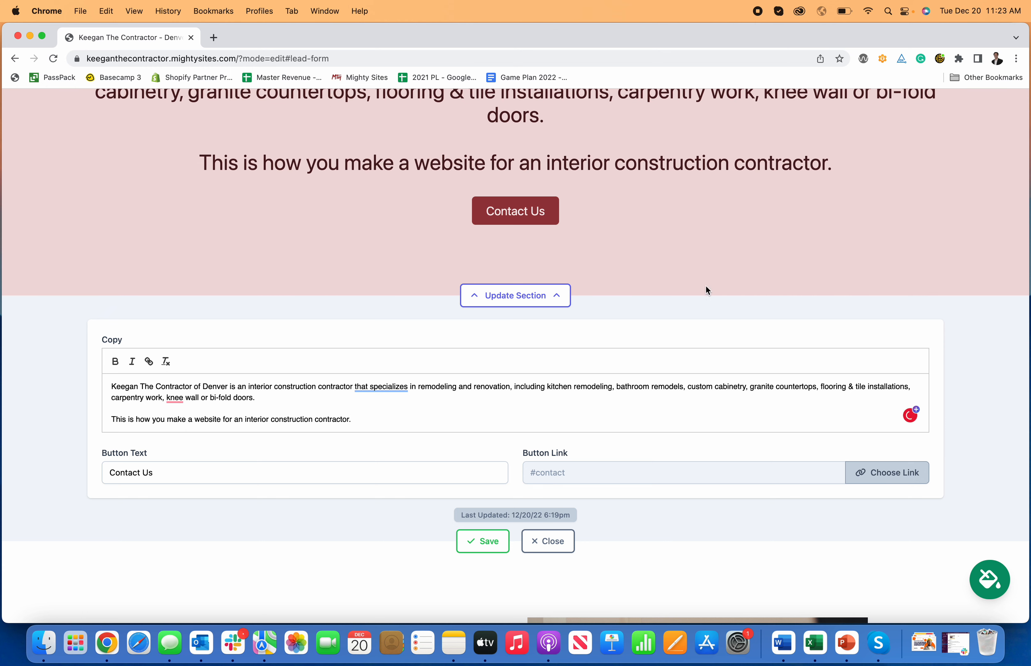
Step: Try bold and italic on the new sentence, remove both, and save the intro section
{"action": "scroll", "coordinate": [372, 402], "scroll_direction": "down", "scroll_amount": 1}
{"action": "left_click_drag", "start_coordinate": [356, 420], "coordinate": [108, 426]}
{"action": "scroll", "coordinate": [119, 362], "scroll_direction": "down", "scroll_amount": 2}
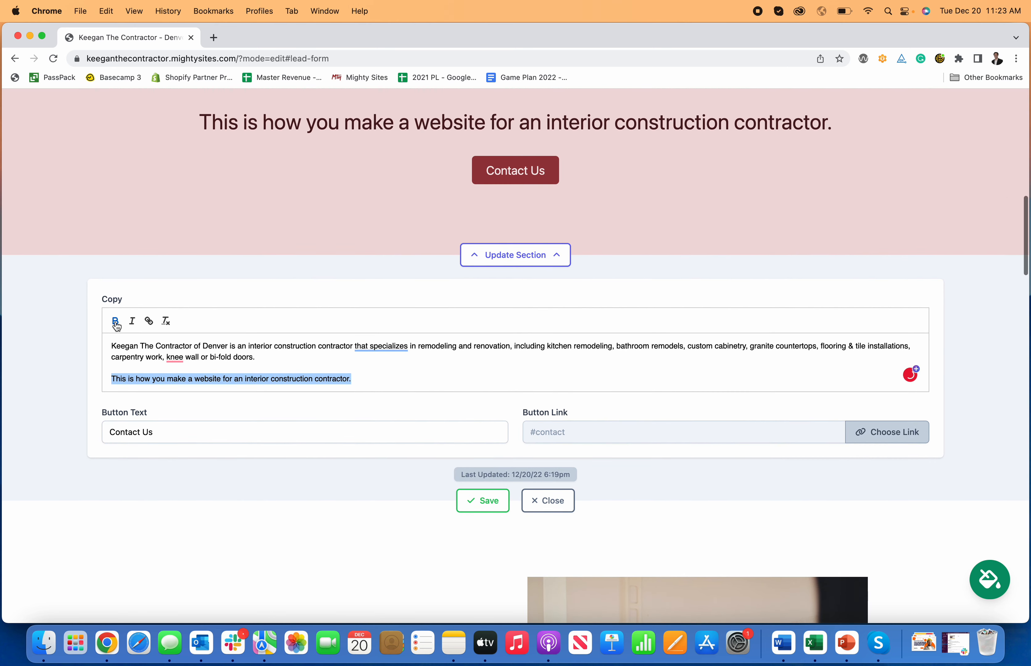
{"action": "left_click", "coordinate": [116, 323]}
{"action": "left_click", "coordinate": [133, 405]}
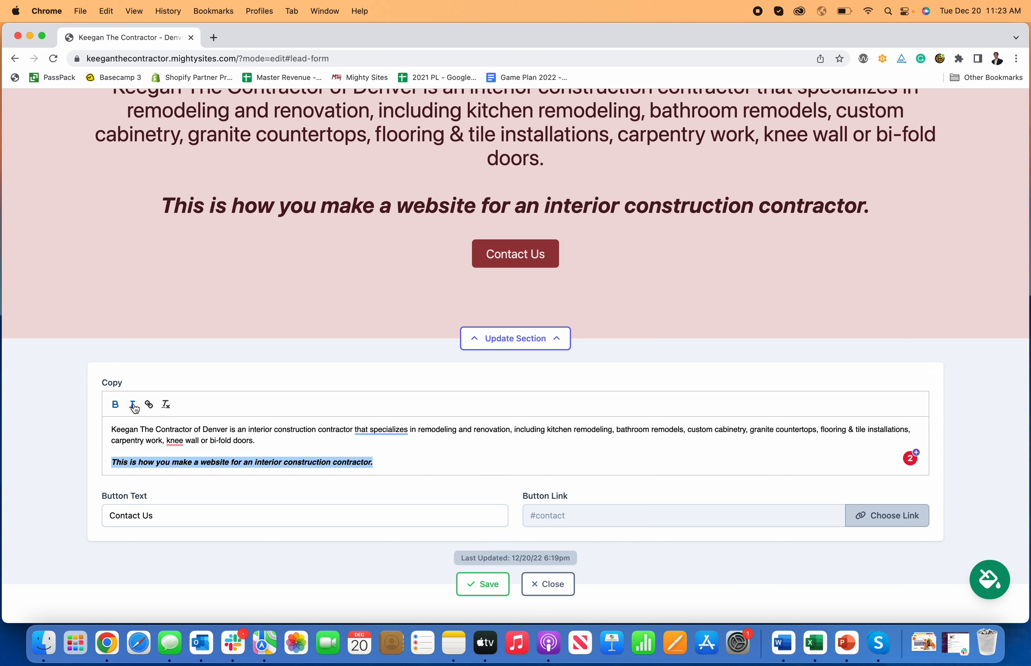
{"action": "left_click", "coordinate": [133, 406]}
{"action": "left_click", "coordinate": [116, 405]}
{"action": "left_click", "coordinate": [400, 466]}
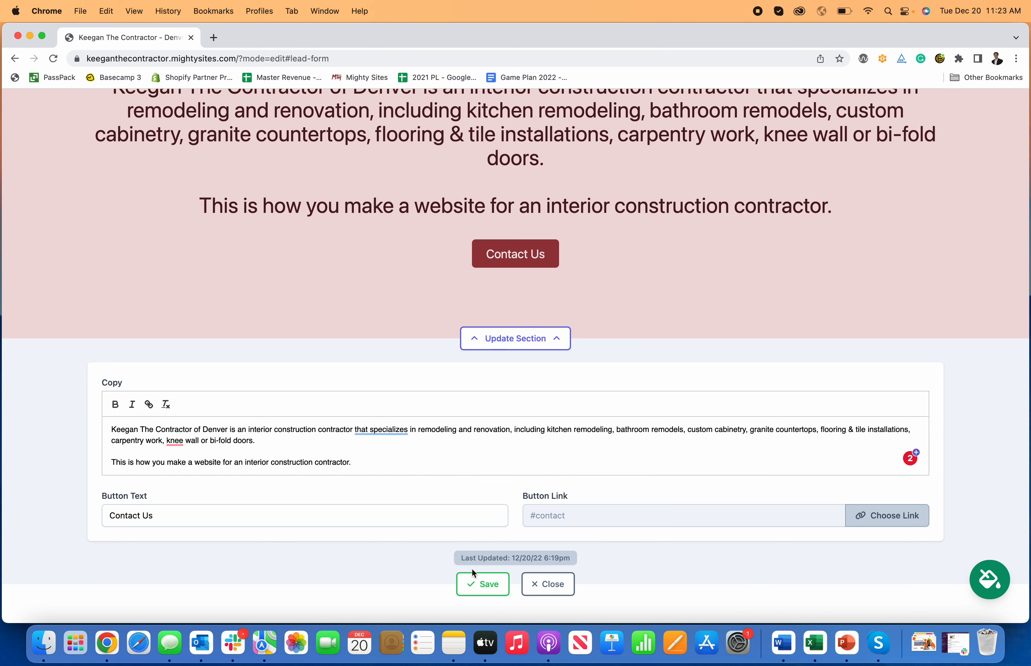
{"action": "left_click", "coordinate": [476, 582]}
{"action": "left_click", "coordinate": [298, 512]}
Step: Relabel the pink section's button 'Call Today', link it to Click to Call, and save
{"action": "type", "text": "Call Today"}
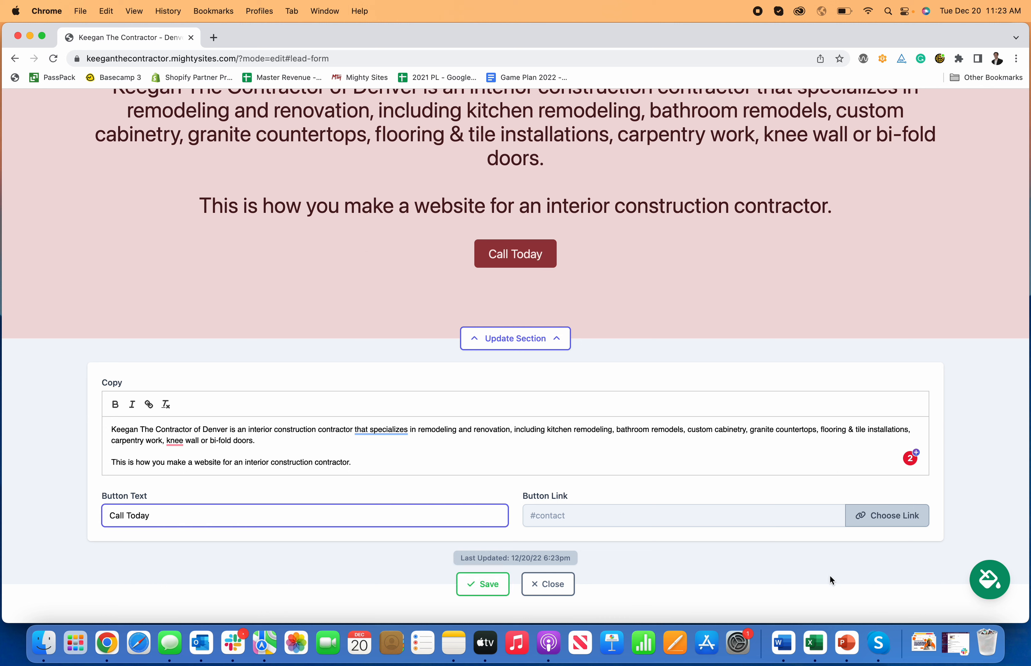
{"action": "left_click", "coordinate": [874, 517]}
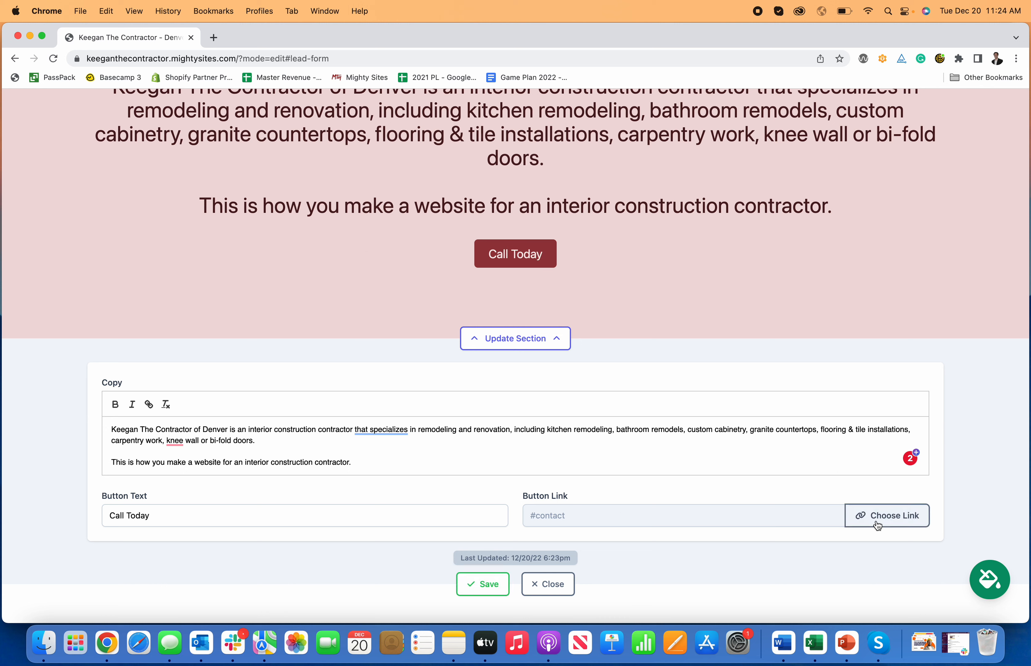
{"action": "left_click", "coordinate": [546, 321]}
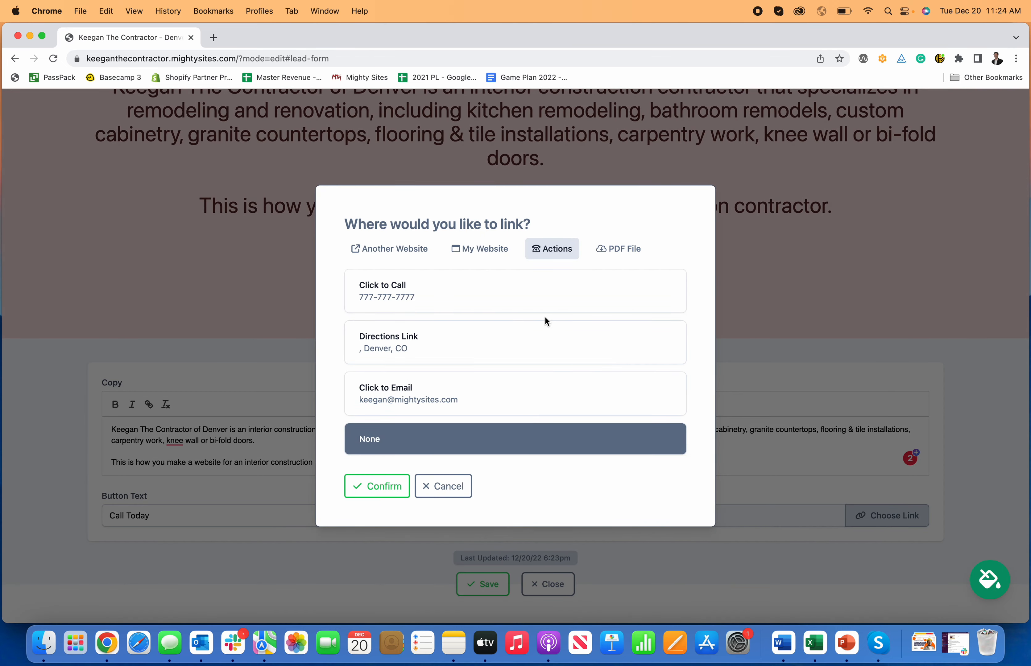
{"action": "left_click", "coordinate": [443, 296]}
{"action": "left_click", "coordinate": [395, 486]}
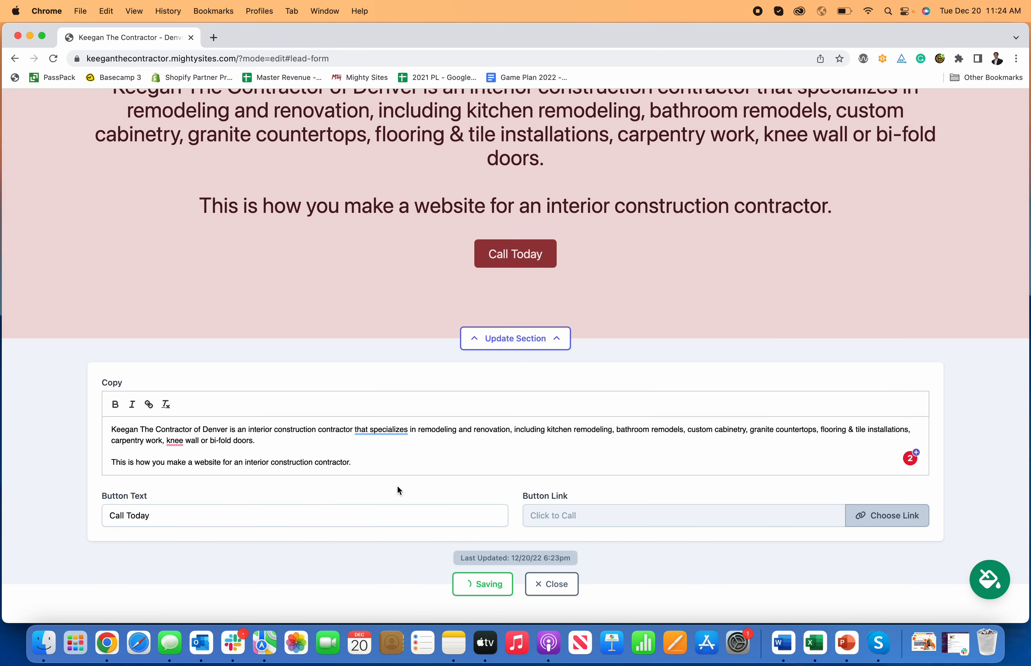
{"action": "left_click", "coordinate": [562, 585]}
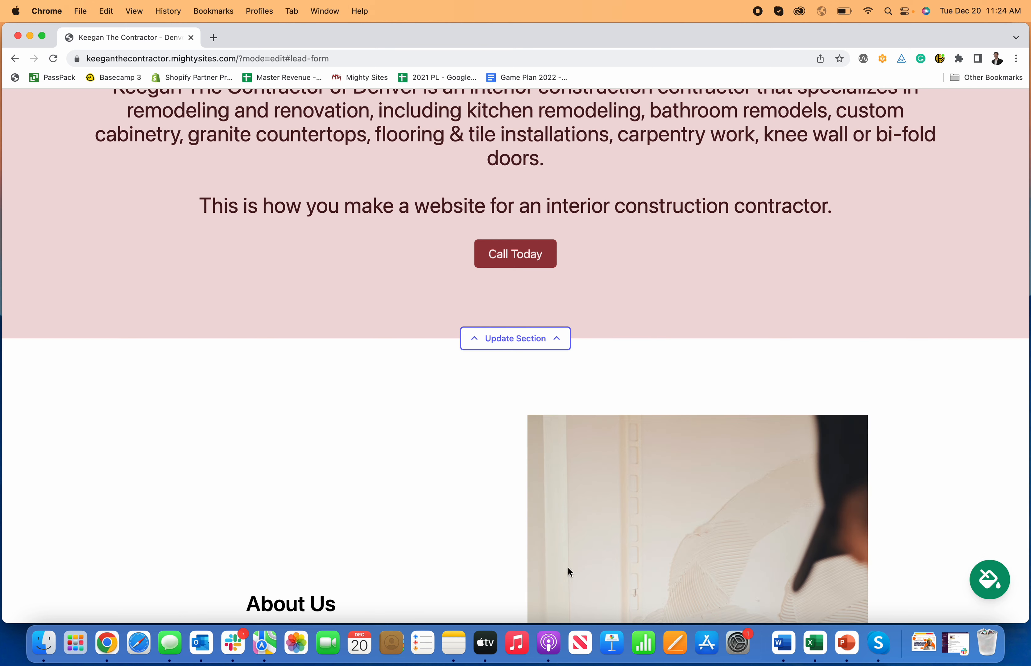
Step: Scroll to the About Us section and open its Update Section editor
{"action": "scroll", "coordinate": [529, 386], "scroll_direction": "up", "scroll_amount": 4}
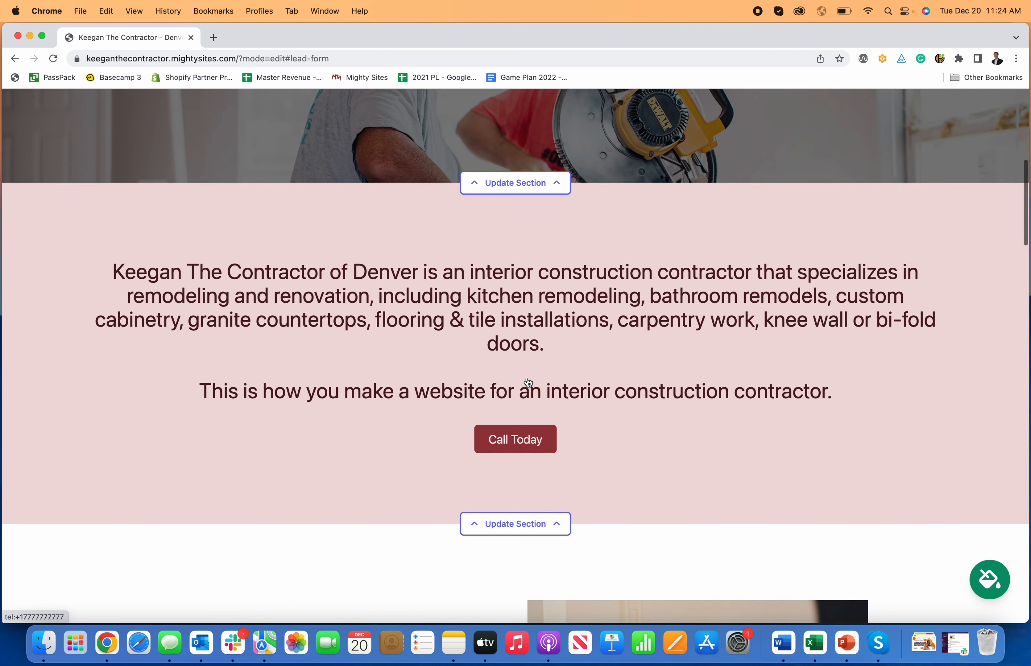
{"action": "scroll", "coordinate": [573, 515], "scroll_direction": "up", "scroll_amount": 9}
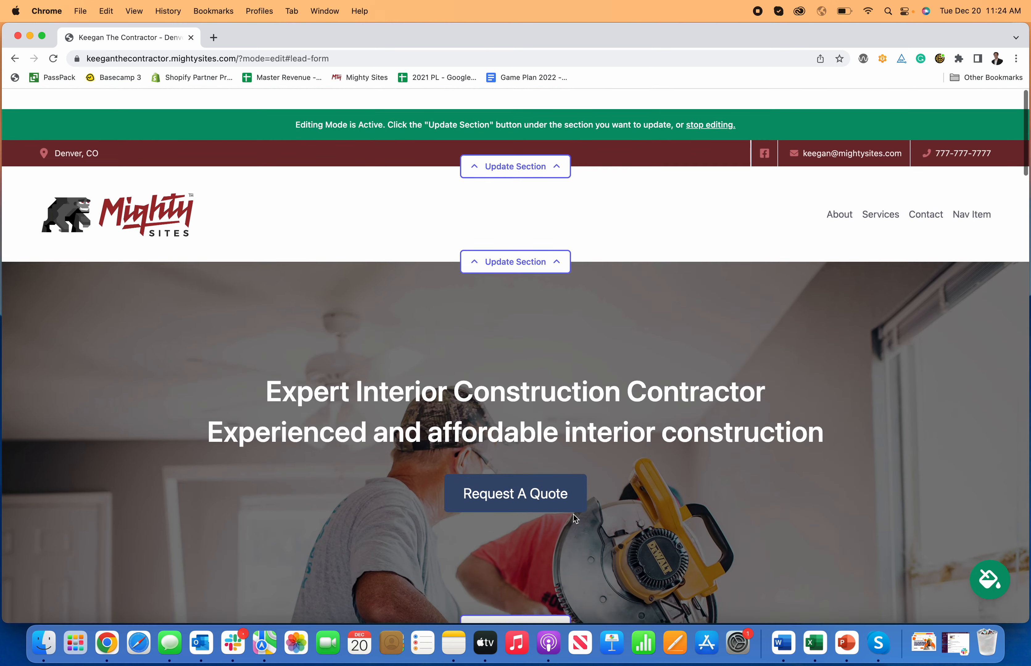
{"action": "scroll", "coordinate": [573, 514], "scroll_direction": "down", "scroll_amount": 18}
{"action": "scroll", "coordinate": [572, 513], "scroll_direction": "down", "scroll_amount": 7}
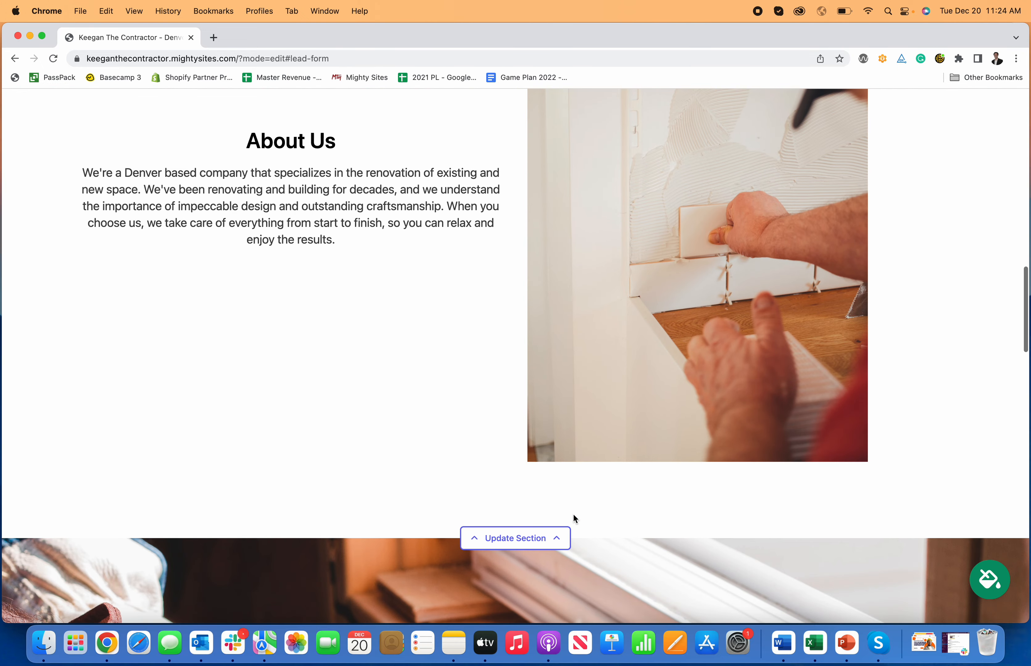
{"action": "scroll", "coordinate": [574, 515], "scroll_direction": "down", "scroll_amount": 4}
{"action": "left_click", "coordinate": [548, 390]}
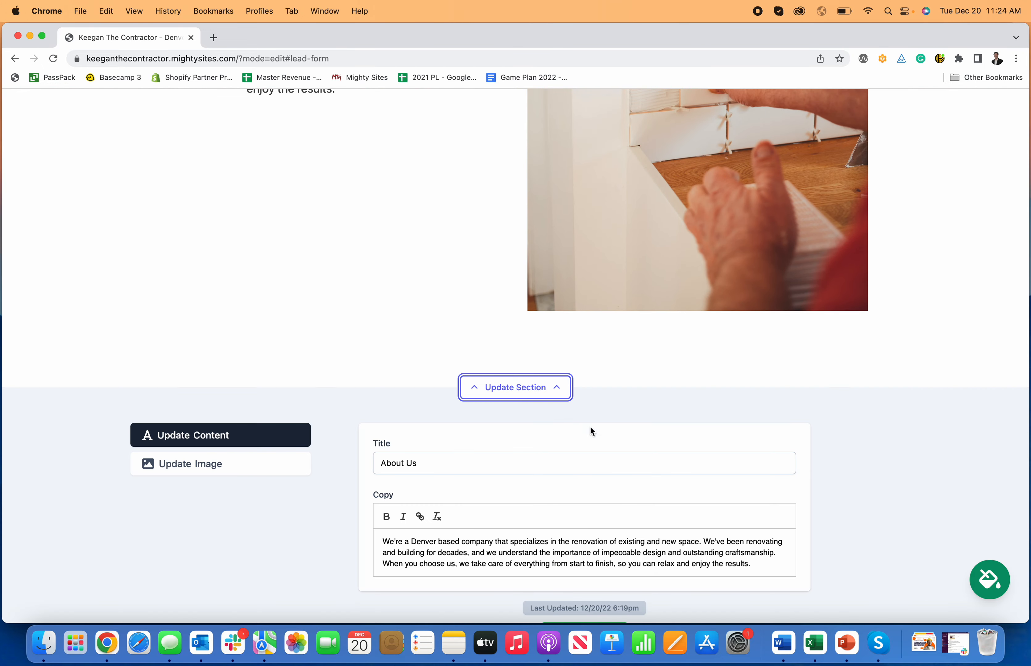
Step: Choose Update Image and dismiss the Browse file picker without selecting a file
{"action": "scroll", "coordinate": [615, 455], "scroll_direction": "up", "scroll_amount": 3}
{"action": "scroll", "coordinate": [667, 368], "scroll_direction": "up", "scroll_amount": 3}
{"action": "scroll", "coordinate": [658, 373], "scroll_direction": "down", "scroll_amount": 6}
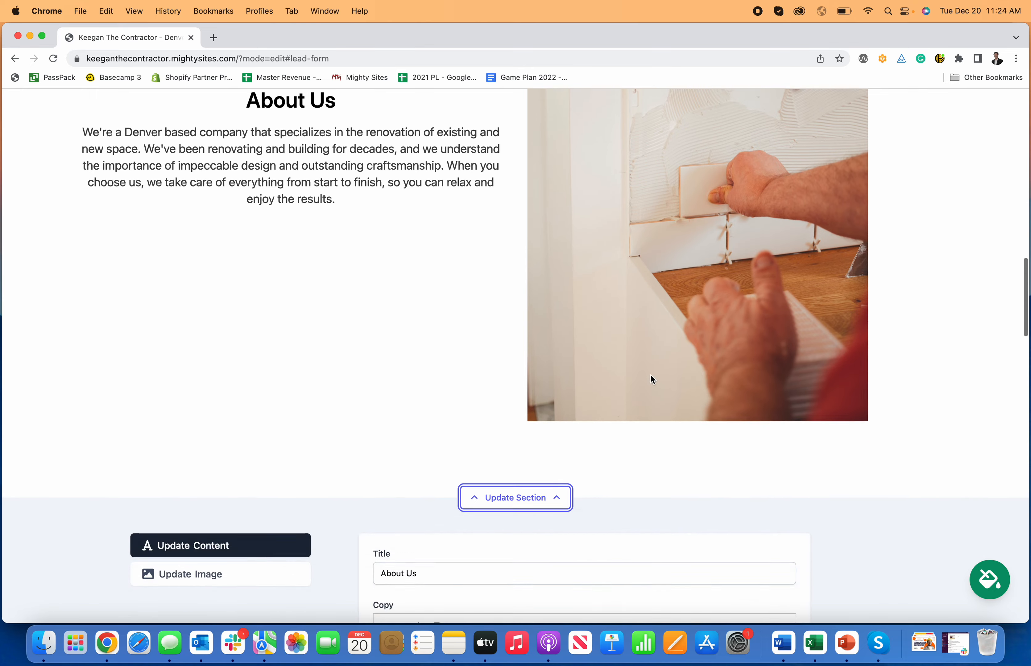
{"action": "left_click", "coordinate": [211, 361]}
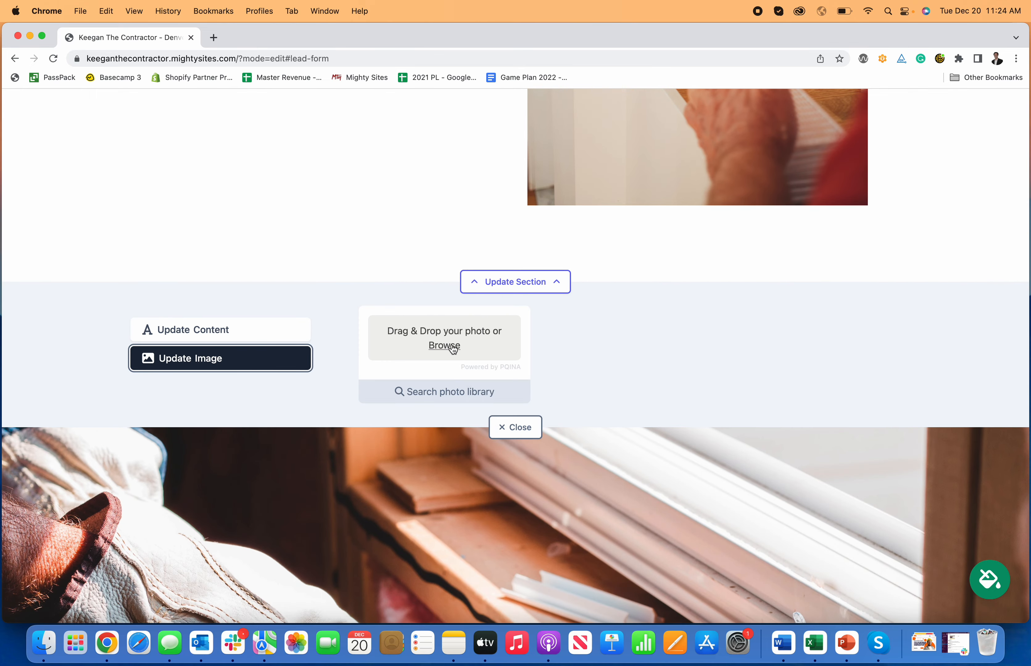
{"action": "left_click", "coordinate": [456, 350]}
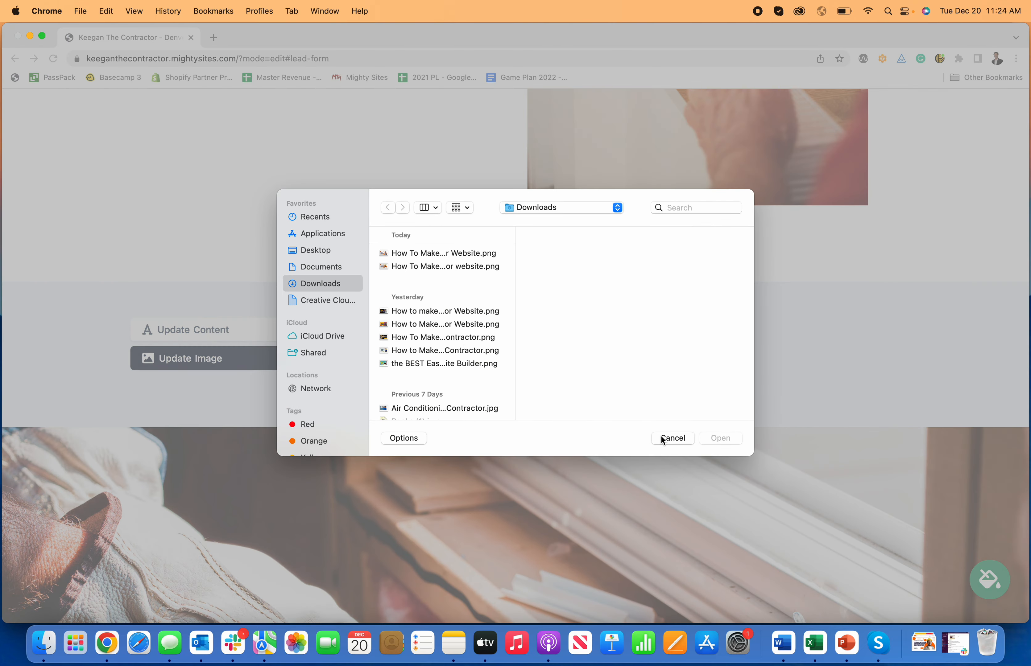
{"action": "left_click", "coordinate": [661, 438]}
{"action": "scroll", "coordinate": [657, 436], "scroll_direction": "up", "scroll_amount": 5}
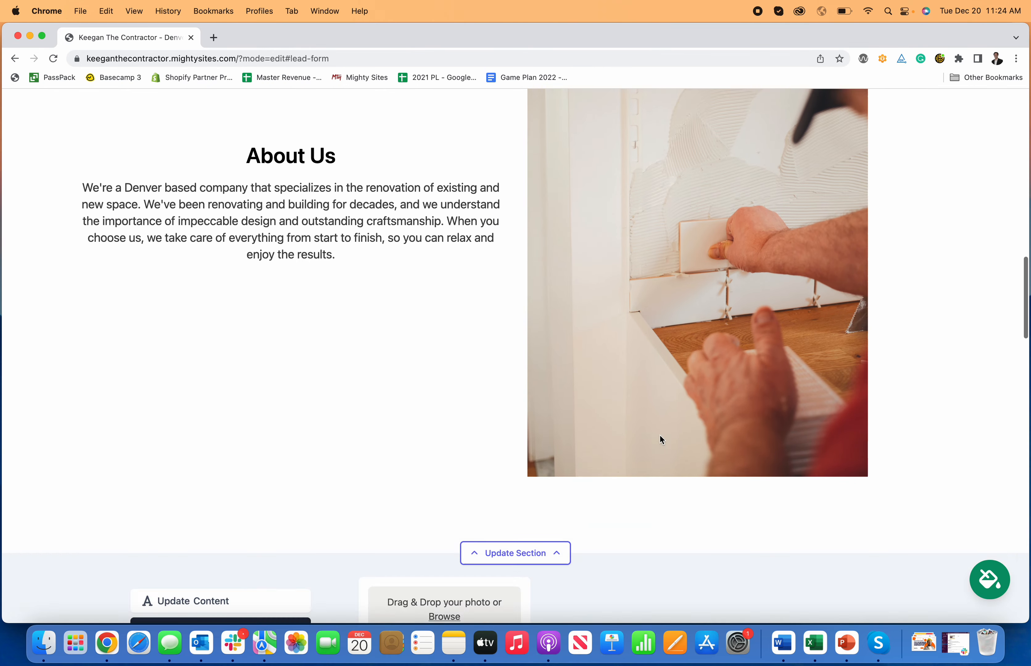
{"action": "scroll", "coordinate": [660, 435], "scroll_direction": "down", "scroll_amount": 5}
Step: Search the stock photo library for 'Contractor' instead of 'Interior Construction' and page through results
{"action": "left_click", "coordinate": [472, 426]}
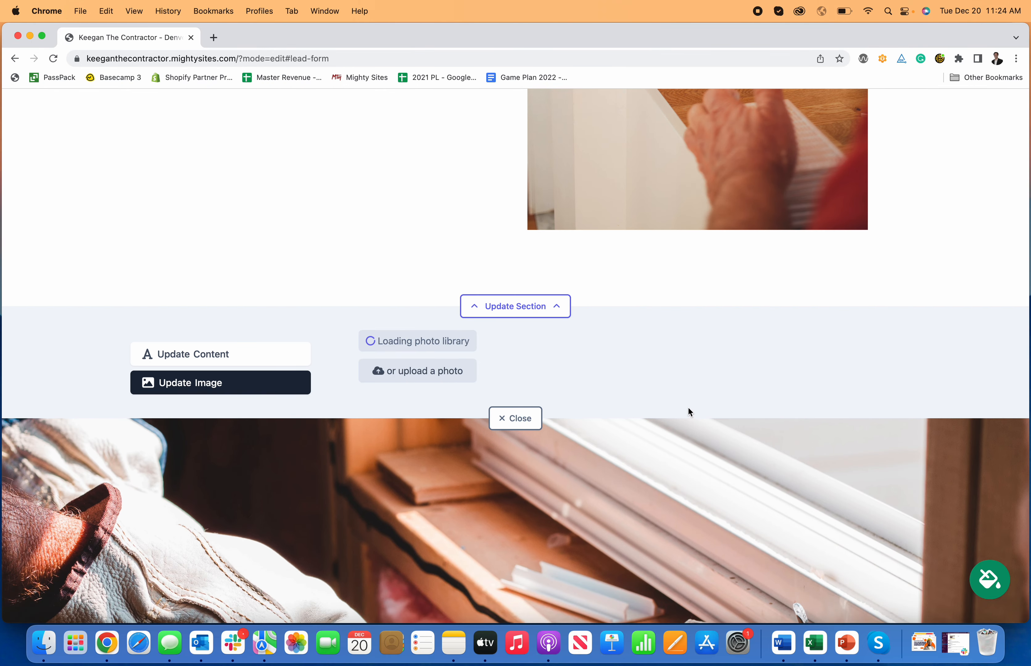
{"action": "scroll", "coordinate": [702, 422], "scroll_direction": "down", "scroll_amount": 6}
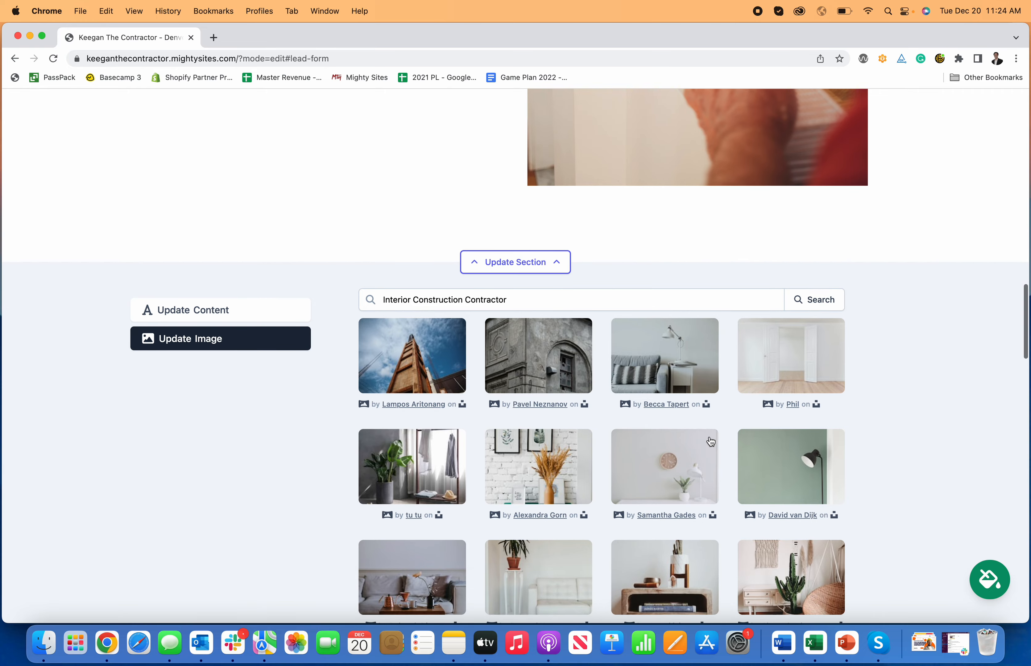
{"action": "scroll", "coordinate": [708, 439], "scroll_direction": "up", "scroll_amount": 10}
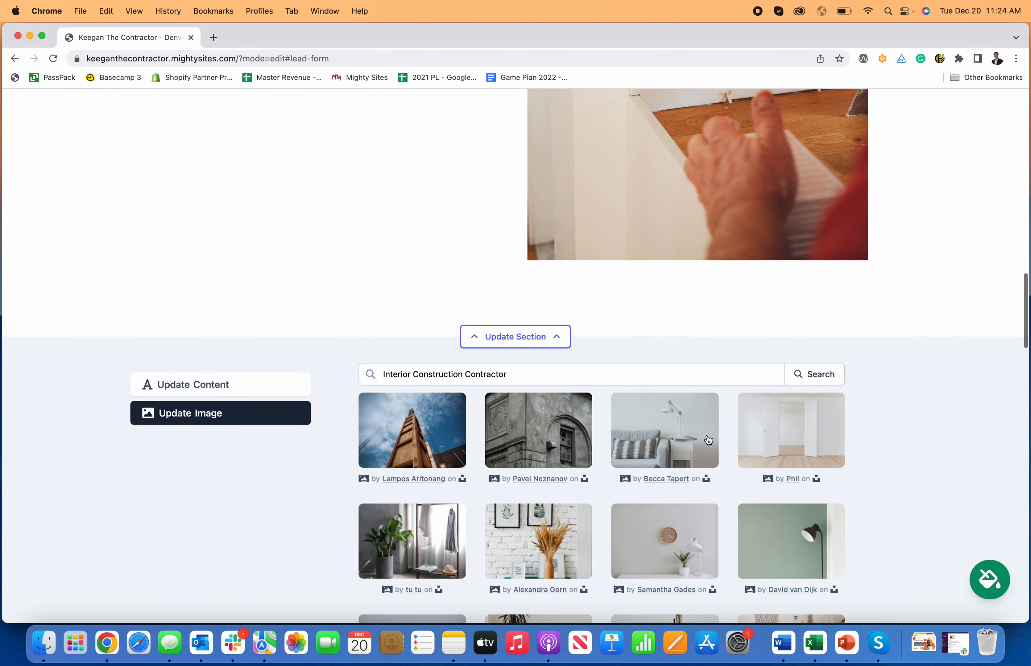
{"action": "scroll", "coordinate": [707, 438], "scroll_direction": "down", "scroll_amount": 2}
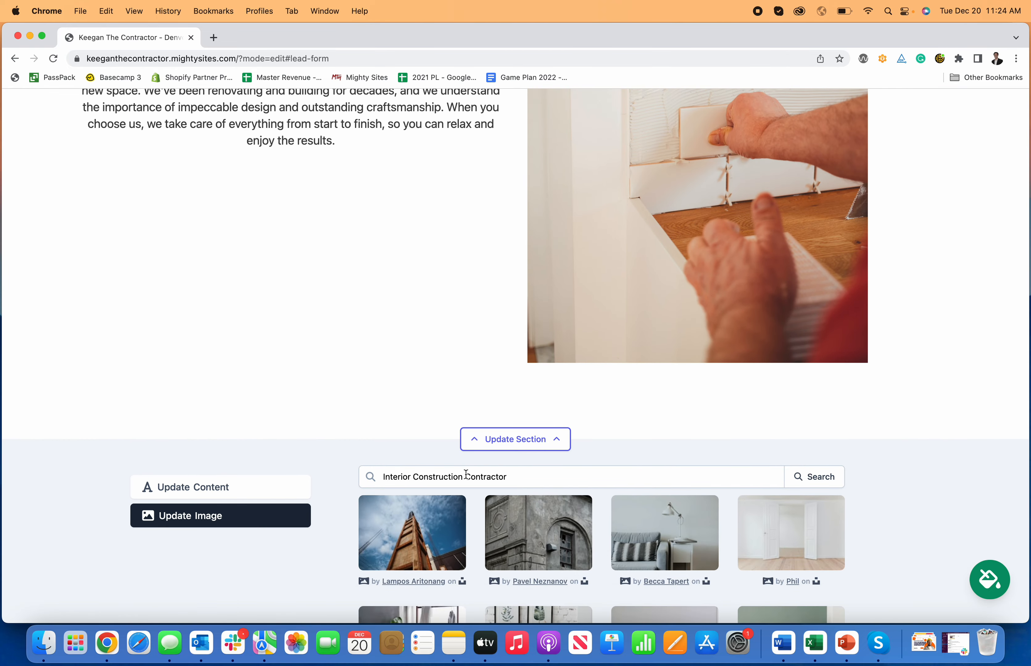
{"action": "left_click_drag", "start_coordinate": [467, 475], "coordinate": [366, 474]}
{"action": "key", "text": "BackSpace"}
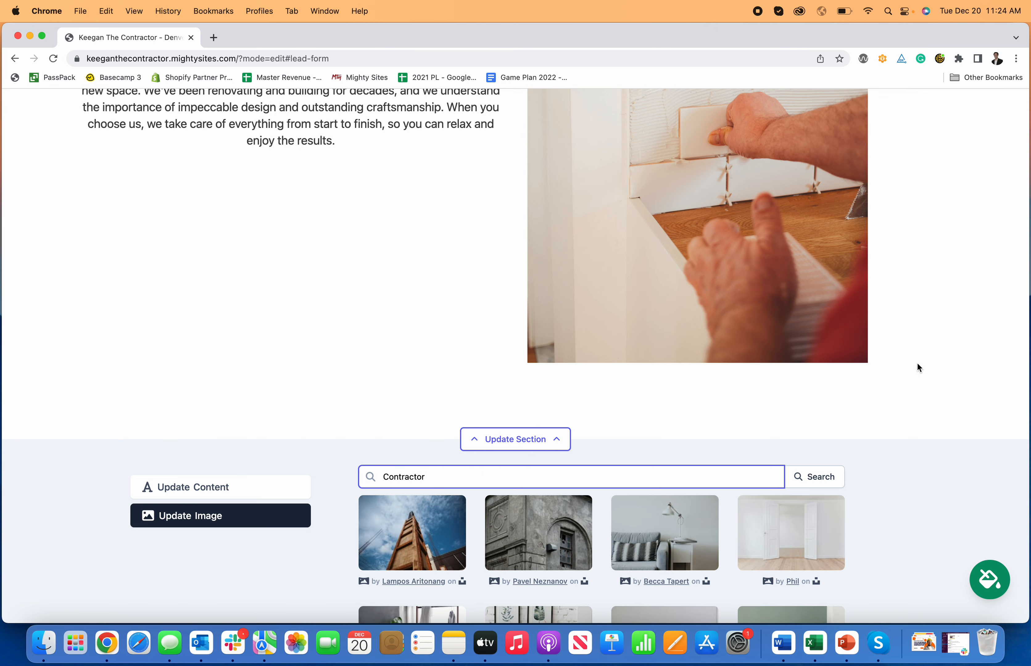
{"action": "left_click", "coordinate": [834, 476]}
{"action": "scroll", "coordinate": [847, 455], "scroll_direction": "down", "scroll_amount": 4}
{"action": "scroll", "coordinate": [846, 456], "scroll_direction": "down", "scroll_amount": 4}
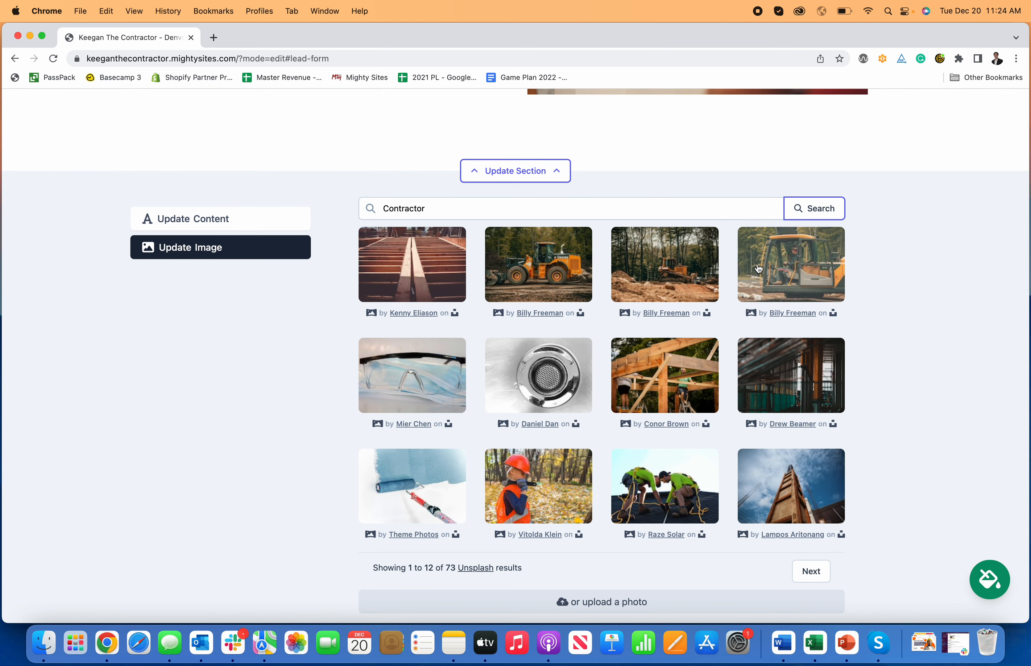
{"action": "left_click", "coordinate": [817, 572]}
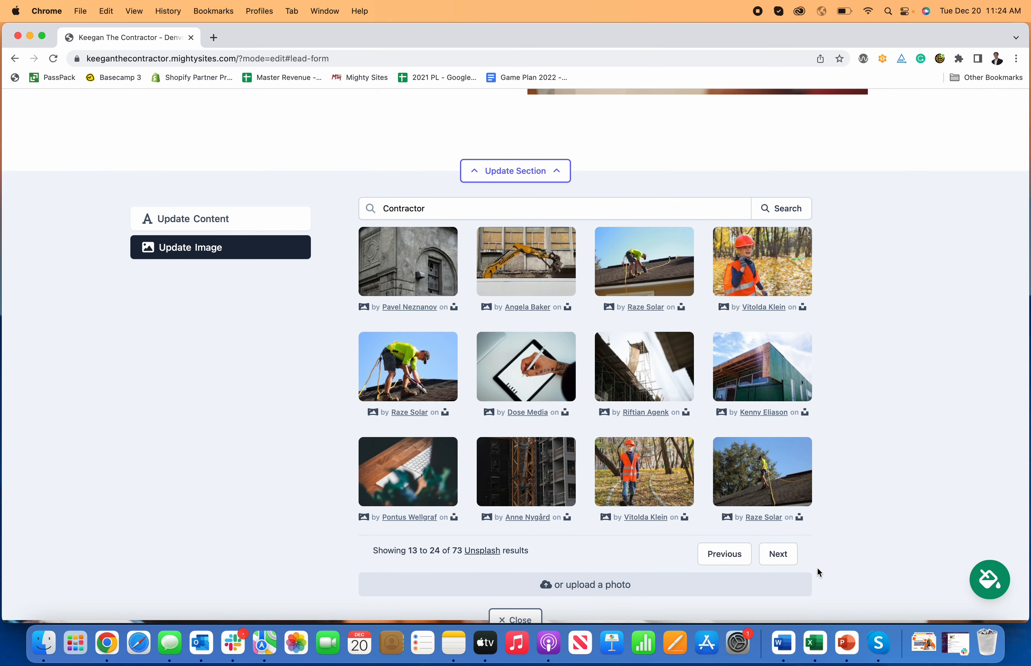
{"action": "left_click", "coordinate": [743, 559]}
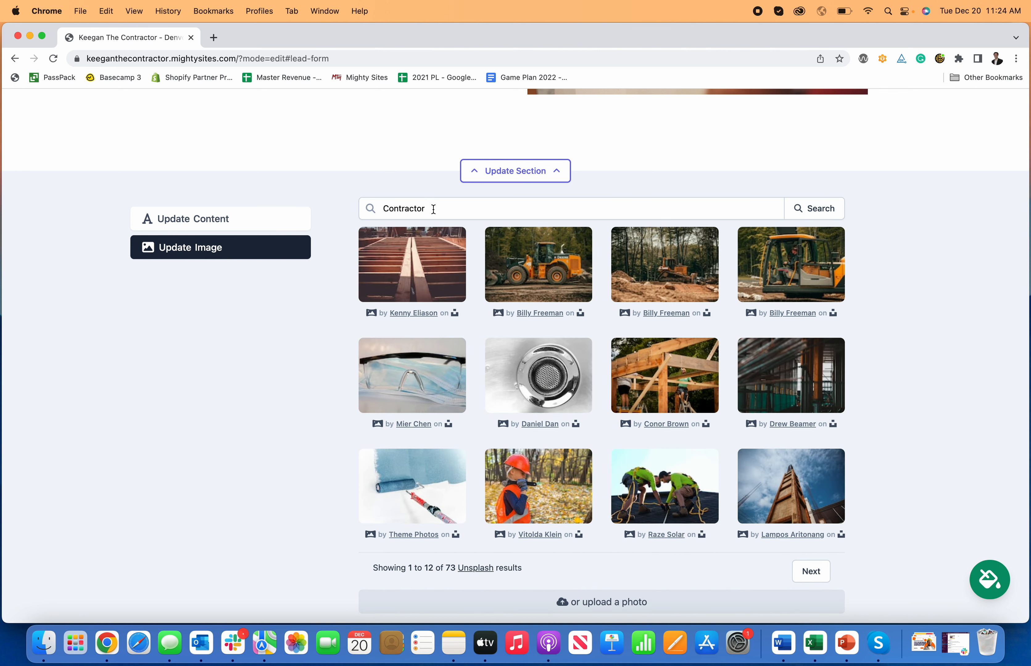
Step: Replace the search term with 'renovation' and browse the resulting photos
{"action": "double_click", "coordinate": [433, 209]}
{"action": "type", "text": "ren"}
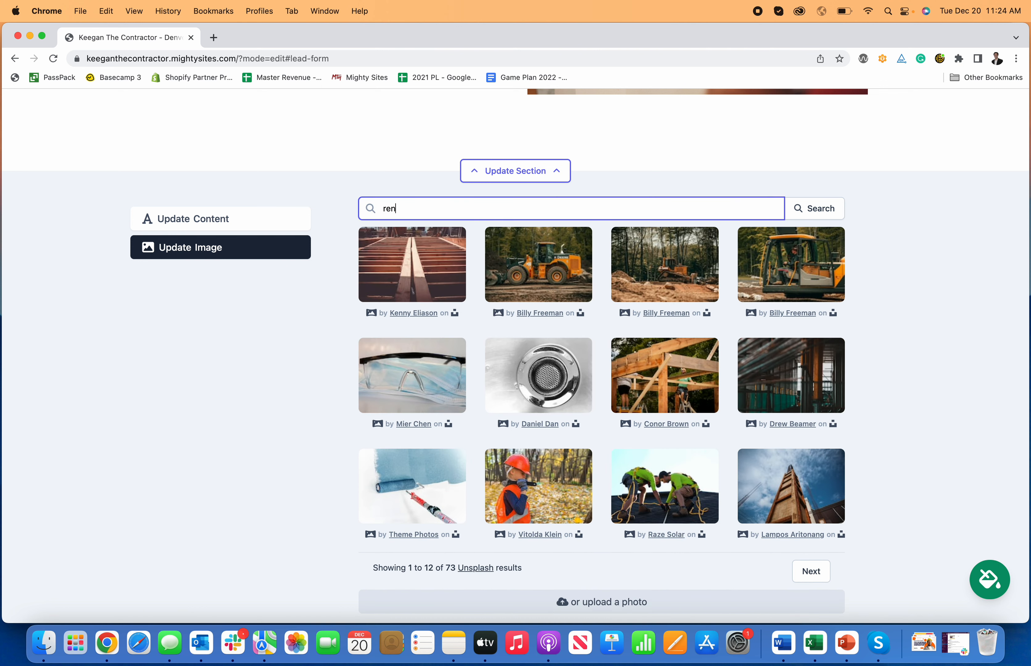
{"action": "type", "text": "ovation"}
{"action": "key", "text": "Return"}
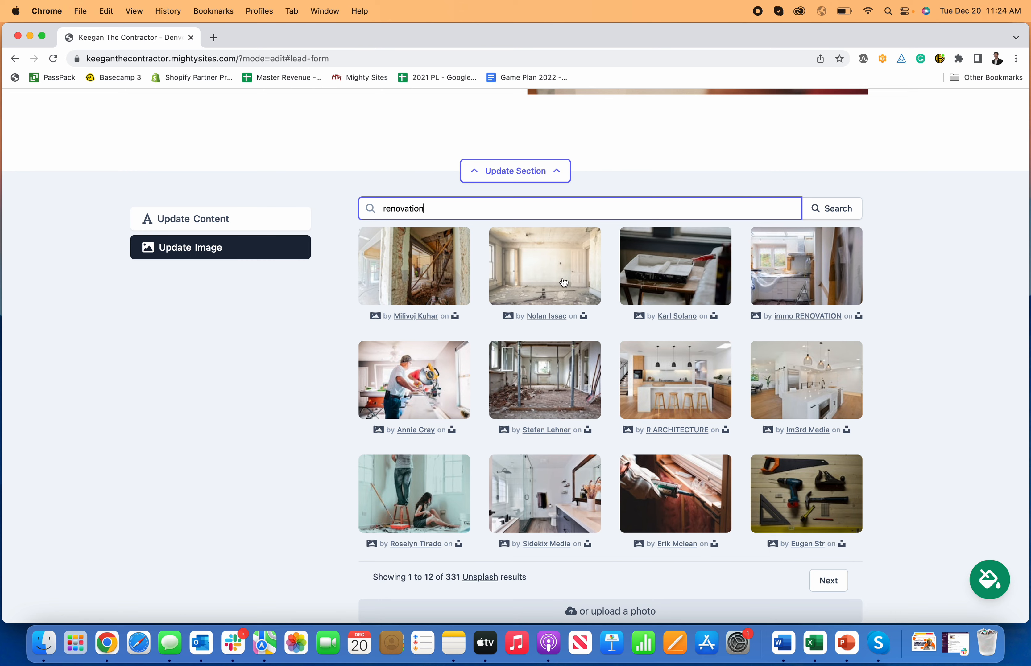
{"action": "scroll", "coordinate": [580, 260], "scroll_direction": "down", "scroll_amount": 2}
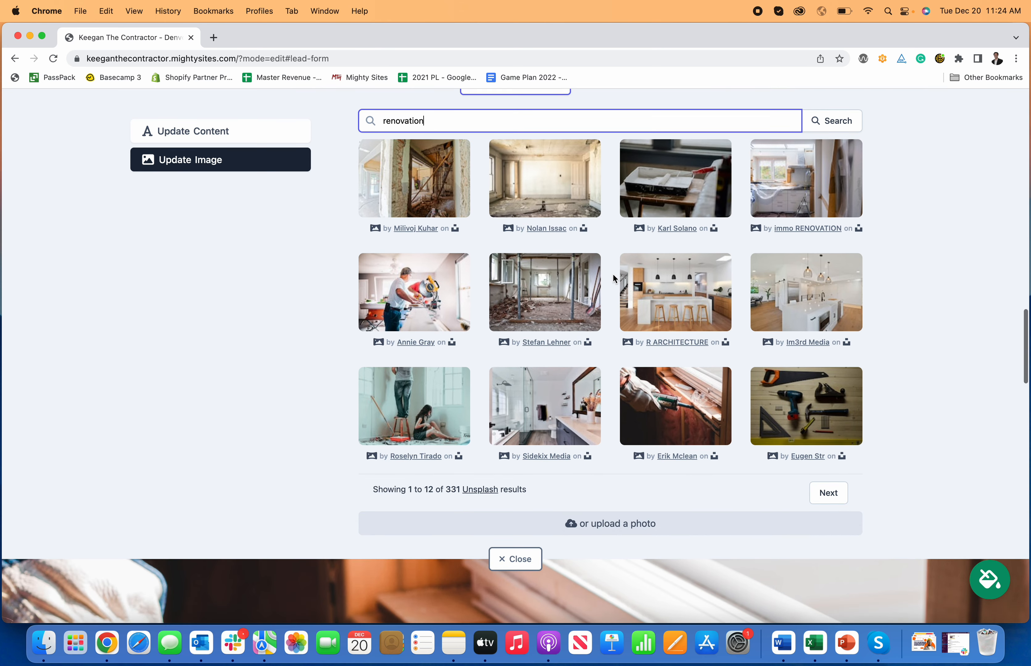
{"action": "scroll", "coordinate": [593, 262], "scroll_direction": "up", "scroll_amount": 10}
{"action": "scroll", "coordinate": [595, 265], "scroll_direction": "up", "scroll_amount": 5}
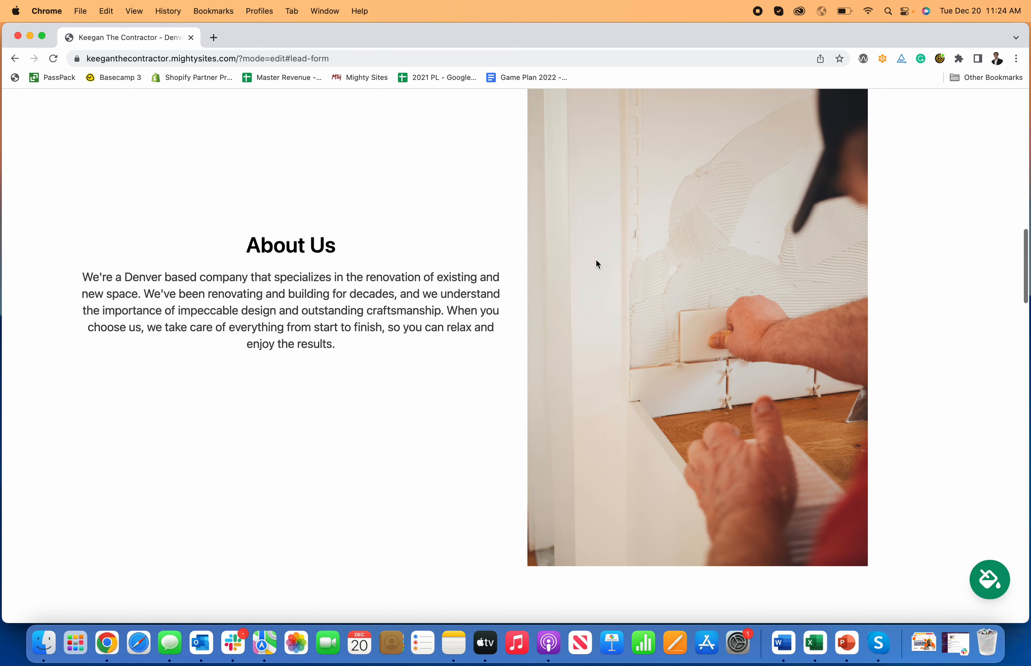
{"action": "scroll", "coordinate": [597, 264], "scroll_direction": "down", "scroll_amount": 10}
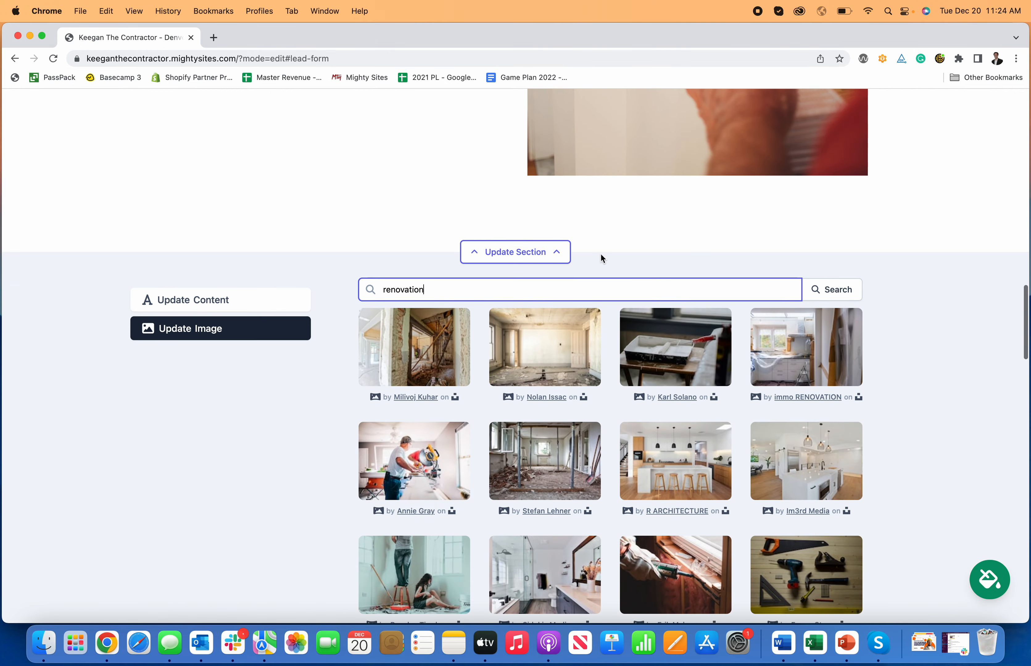
{"action": "scroll", "coordinate": [695, 303], "scroll_direction": "up", "scroll_amount": 5}
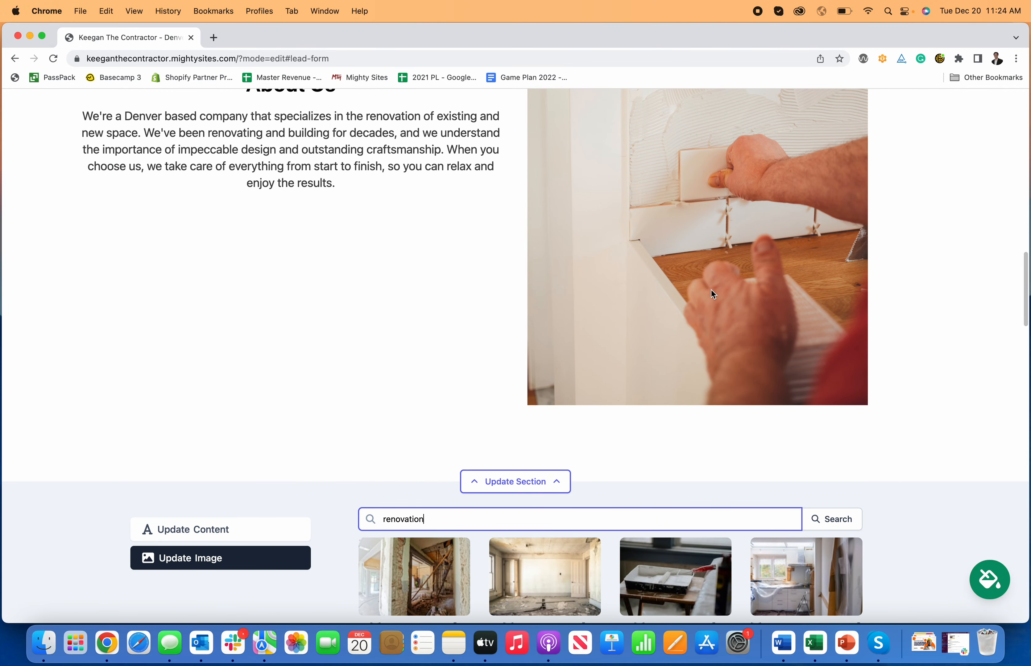
{"action": "scroll", "coordinate": [711, 338], "scroll_direction": "down", "scroll_amount": 2}
{"action": "scroll", "coordinate": [225, 455], "scroll_direction": "down", "scroll_amount": 5}
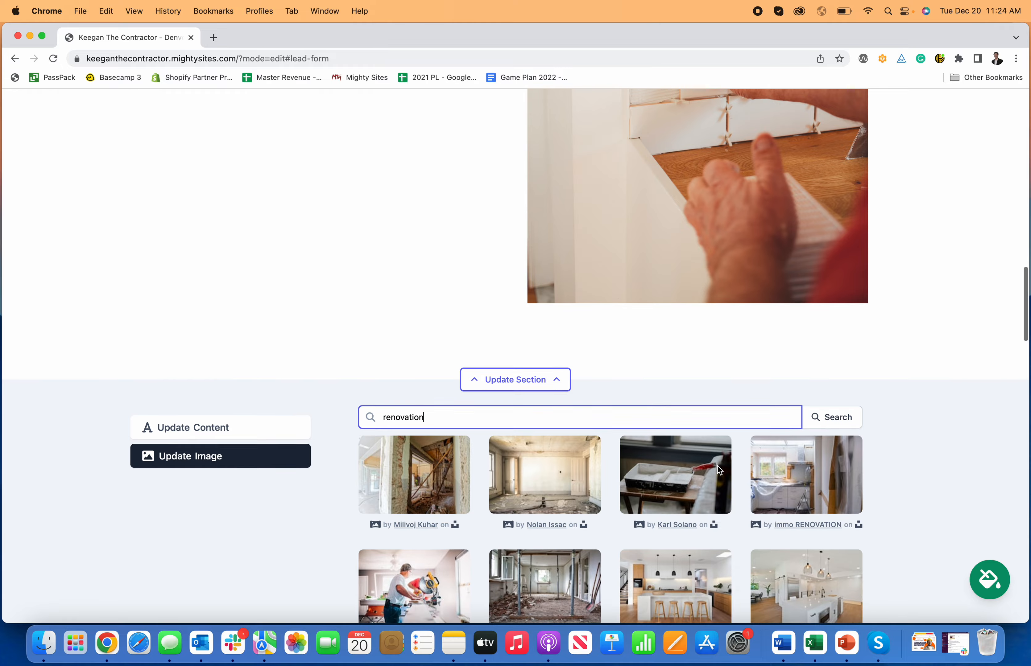
Step: Glance at the About Us text options, return to the photos, then close the image chooser
{"action": "left_click", "coordinate": [254, 295]}
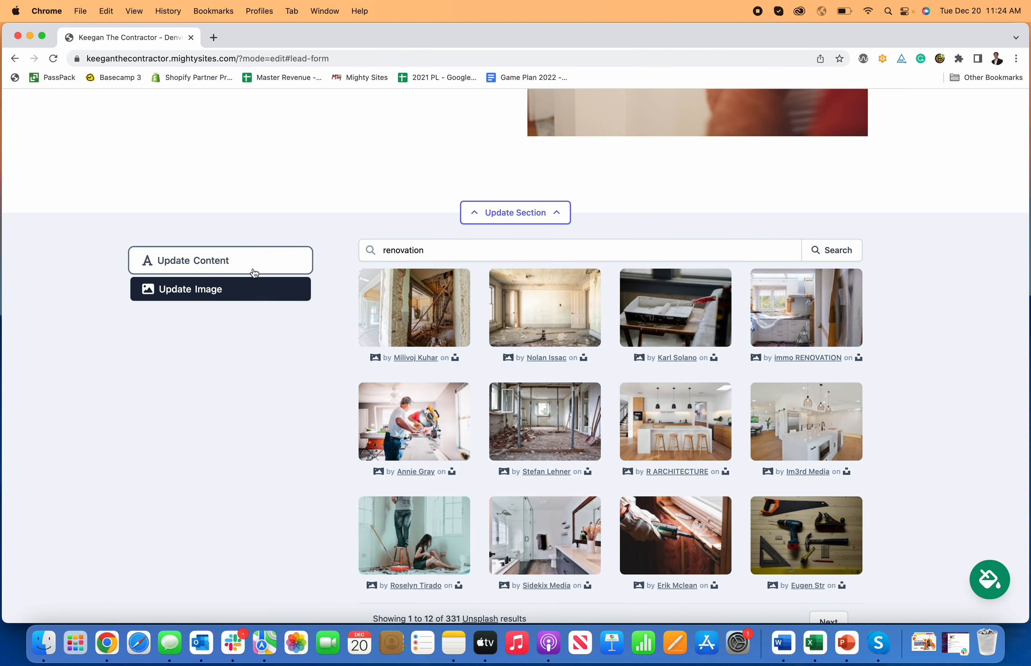
{"action": "left_click", "coordinate": [253, 267]}
{"action": "left_click", "coordinate": [250, 287]}
{"action": "scroll", "coordinate": [714, 441], "scroll_direction": "down", "scroll_amount": 5}
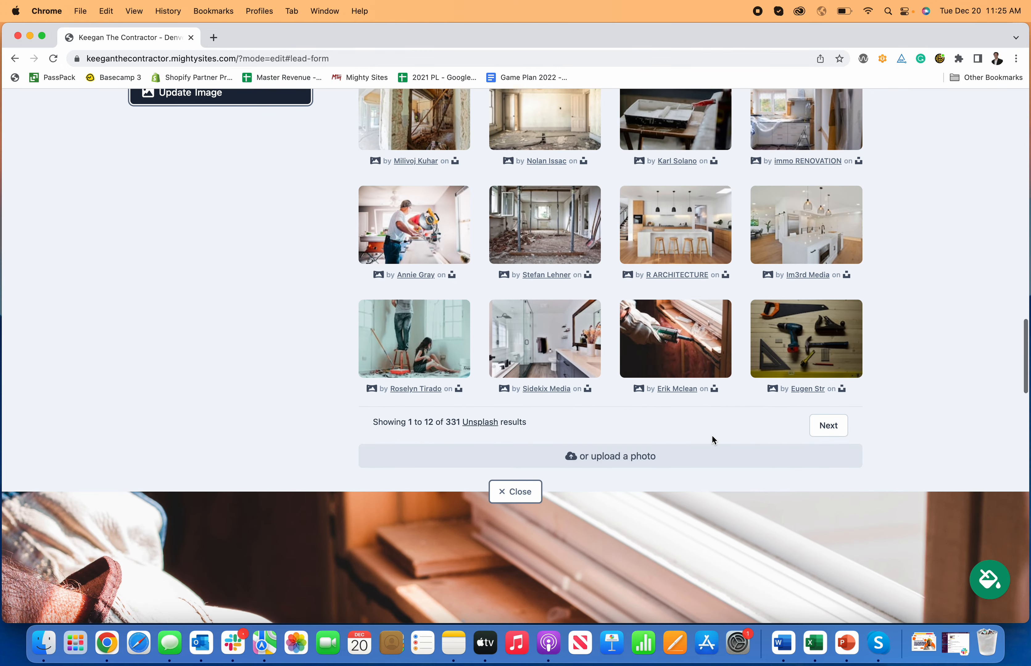
{"action": "scroll", "coordinate": [713, 442], "scroll_direction": "down", "scroll_amount": 2}
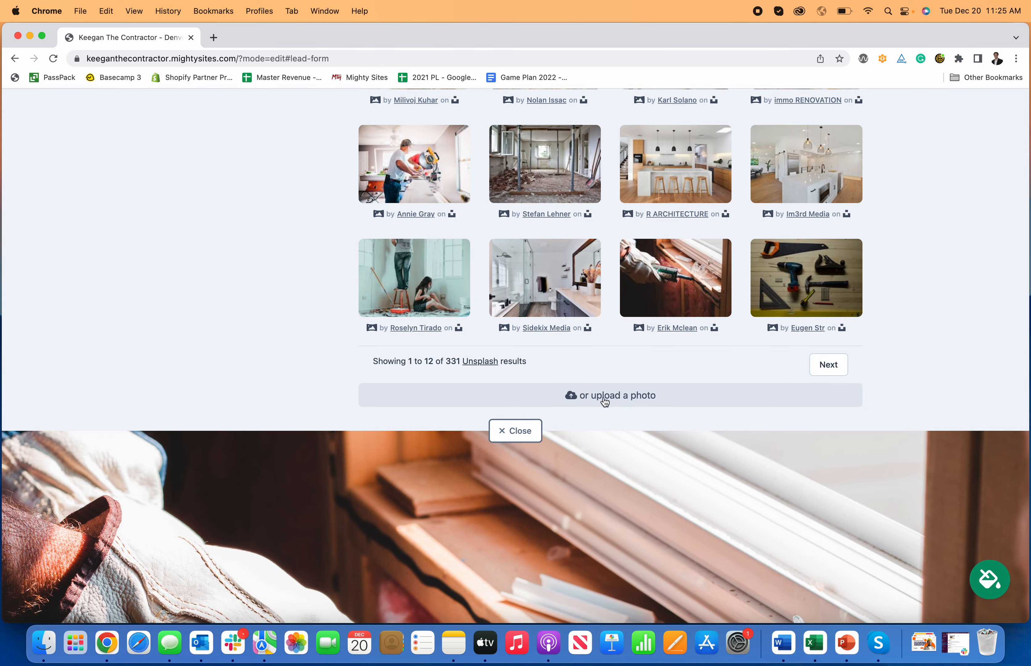
{"action": "scroll", "coordinate": [614, 402], "scroll_direction": "down", "scroll_amount": 1}
{"action": "left_click", "coordinate": [537, 431]}
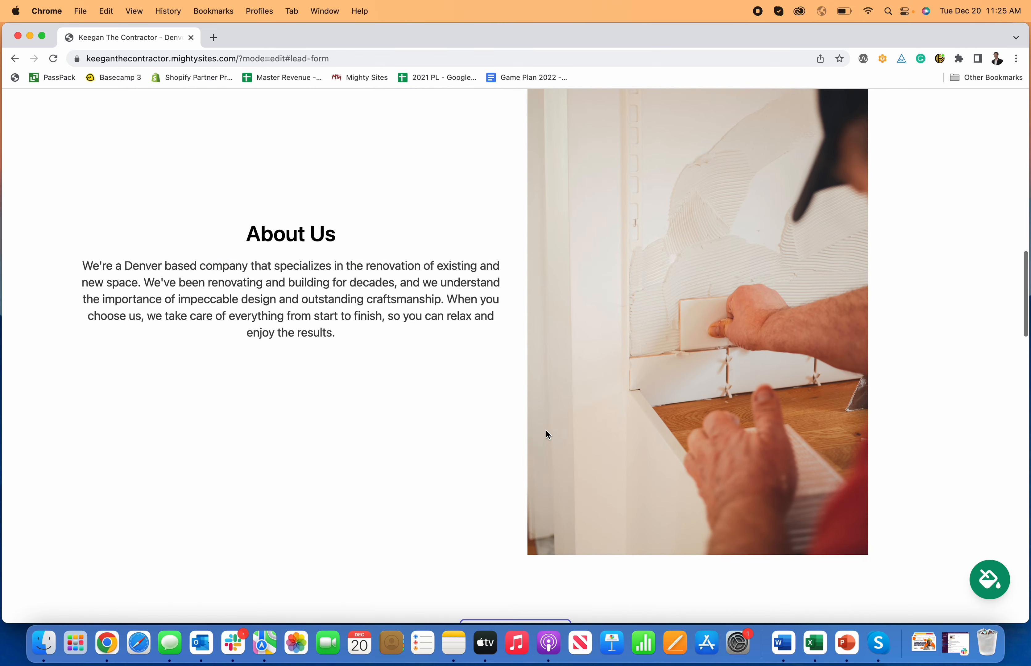
{"action": "scroll", "coordinate": [547, 430], "scroll_direction": "down", "scroll_amount": 20}
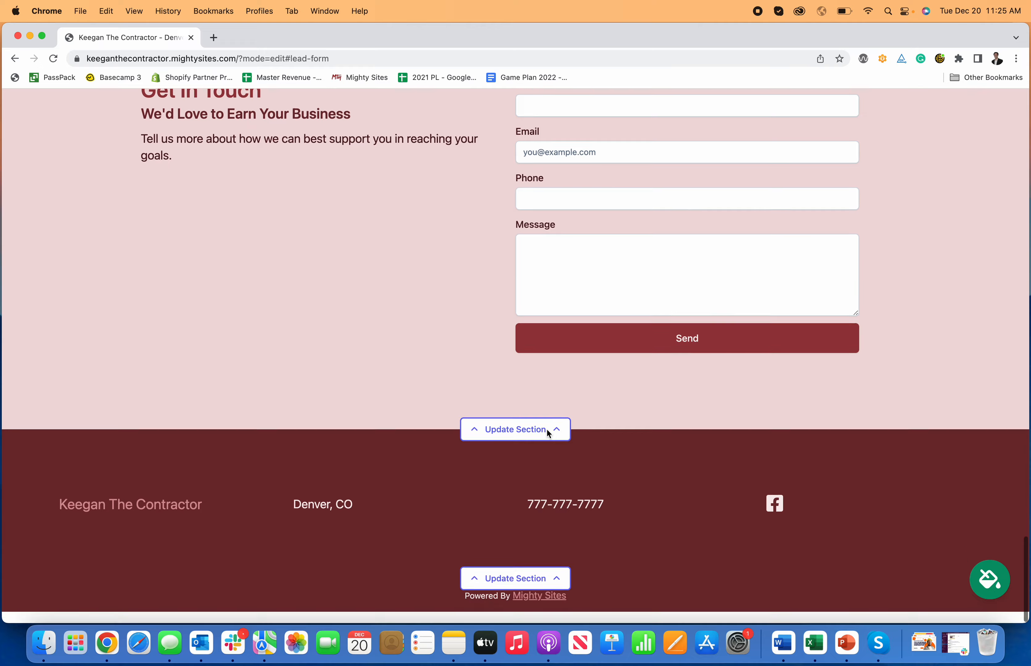
{"action": "scroll", "coordinate": [547, 430], "scroll_direction": "up", "scroll_amount": 3}
{"action": "scroll", "coordinate": [547, 433], "scroll_direction": "up", "scroll_amount": 20}
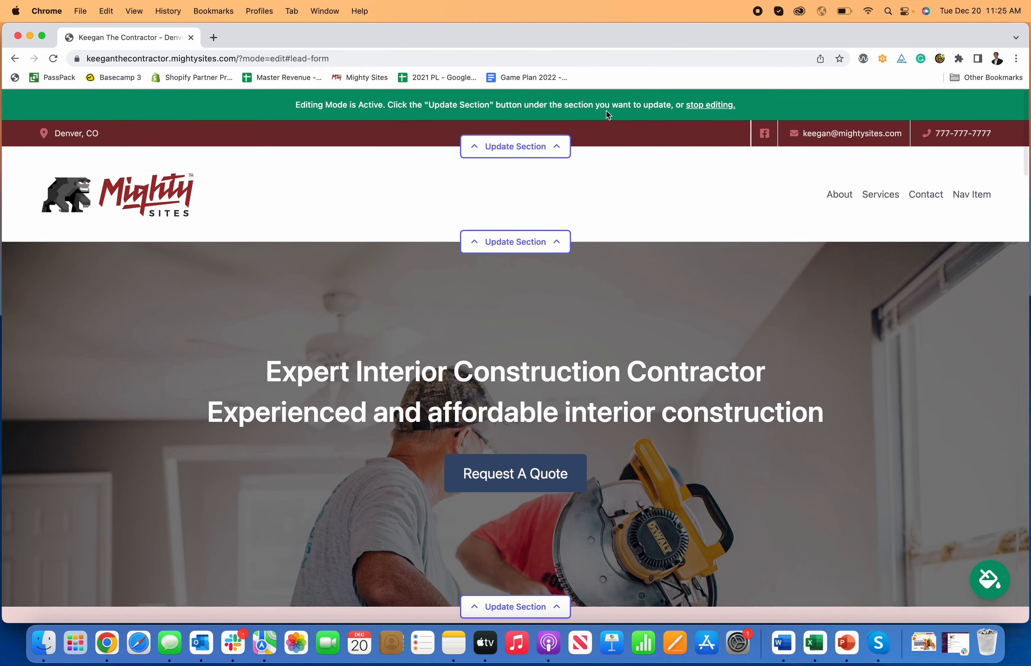
Step: Turn off editing mode and scroll the live site down to the Get In Touch form
{"action": "left_click", "coordinate": [722, 107]}
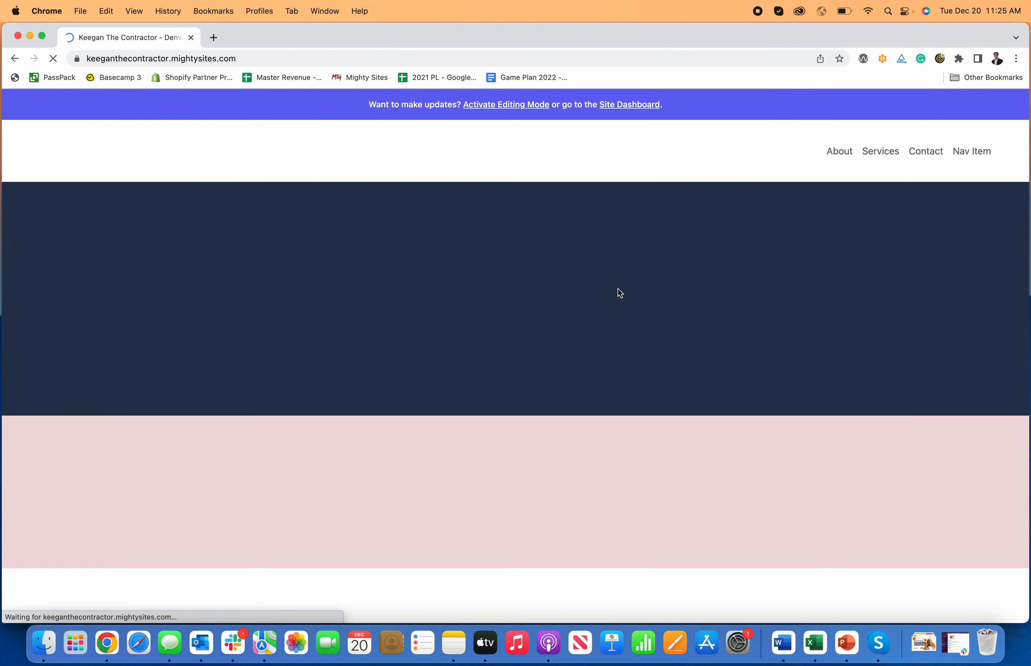
{"action": "scroll", "coordinate": [621, 343], "scroll_direction": "down", "scroll_amount": 5}
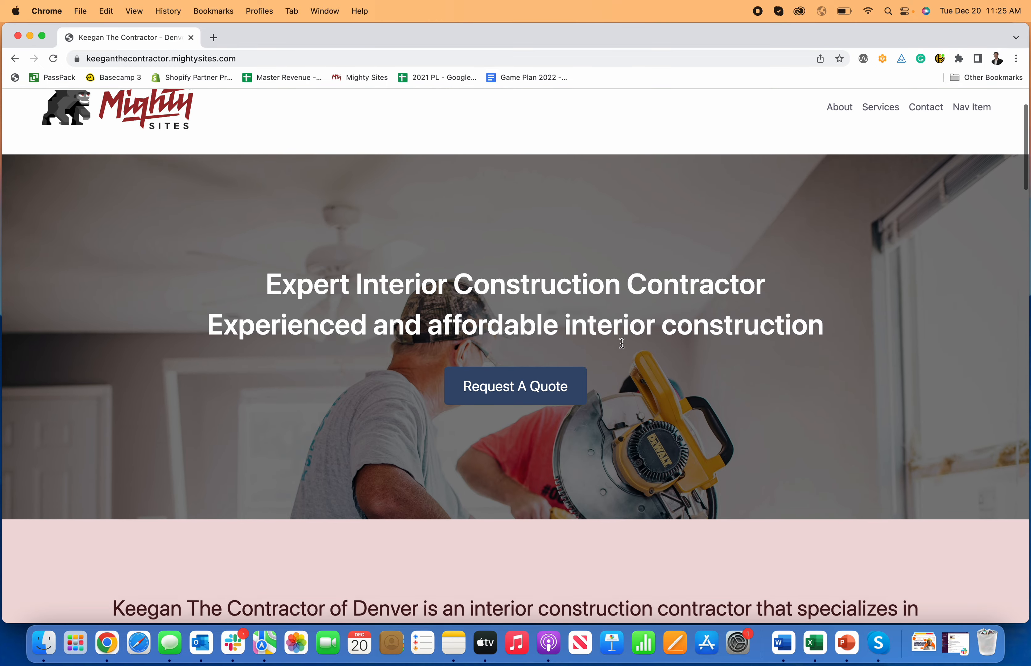
{"action": "scroll", "coordinate": [622, 344], "scroll_direction": "down", "scroll_amount": 15}
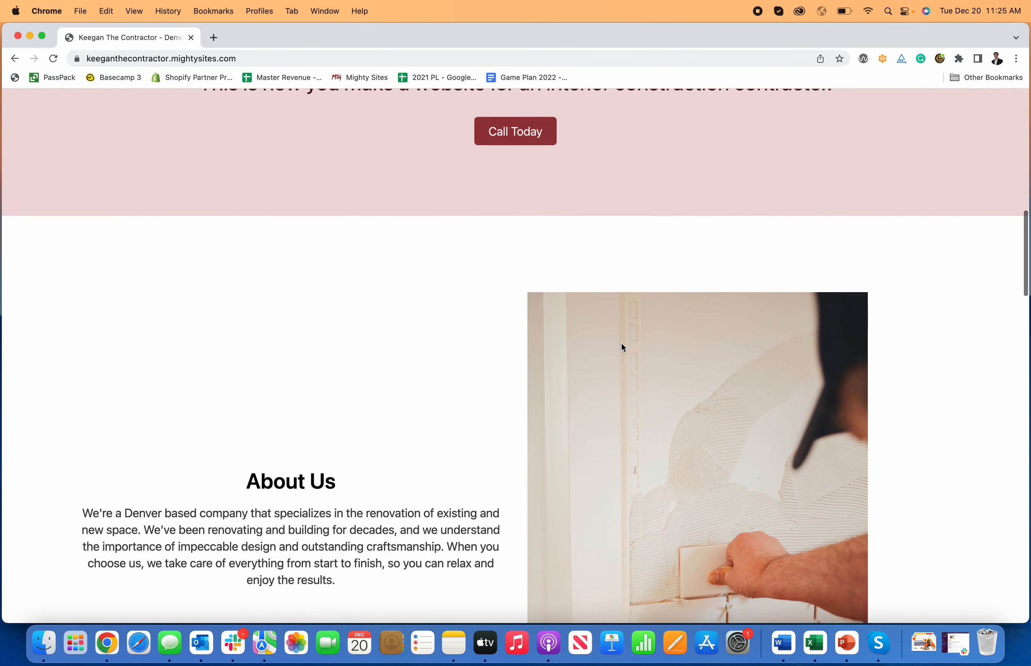
{"action": "scroll", "coordinate": [622, 347], "scroll_direction": "down", "scroll_amount": 20}
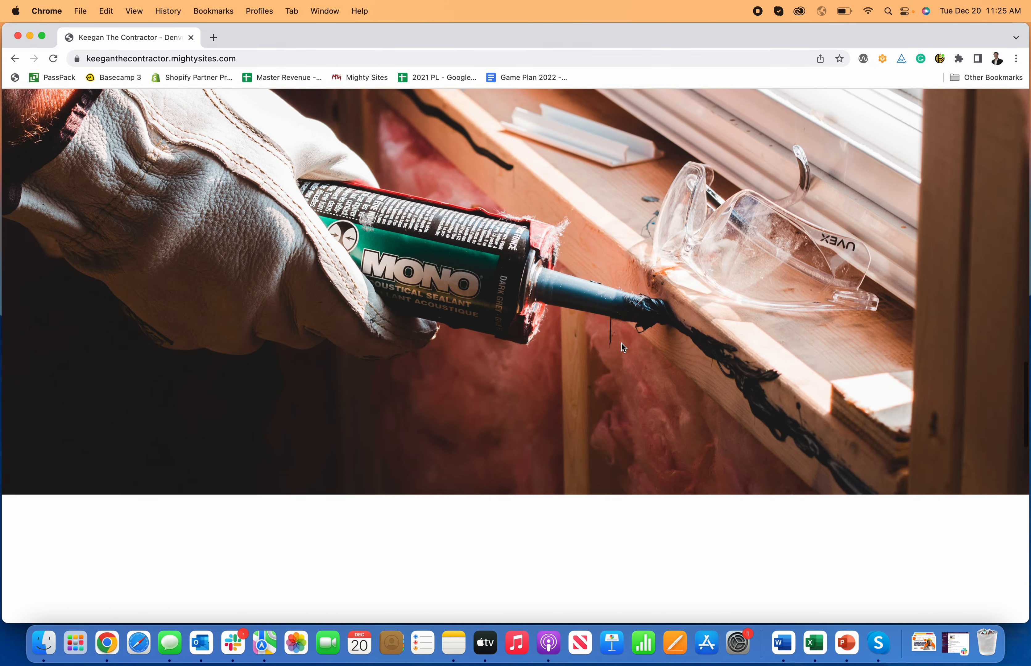
{"action": "scroll", "coordinate": [621, 347], "scroll_direction": "down", "scroll_amount": 17}
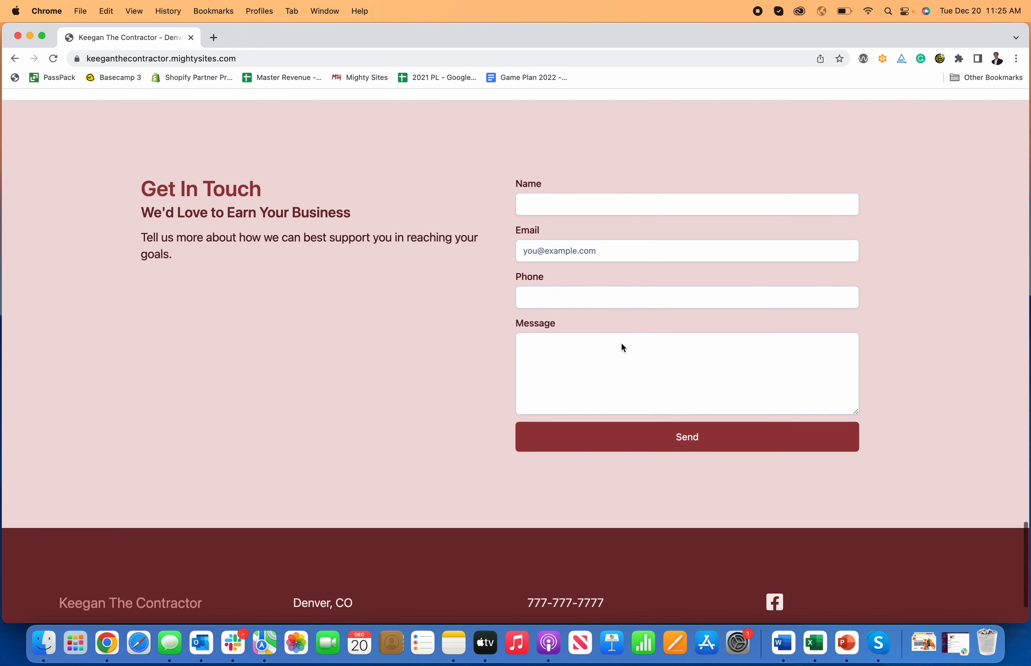
{"action": "scroll", "coordinate": [605, 334], "scroll_direction": "up", "scroll_amount": 2}
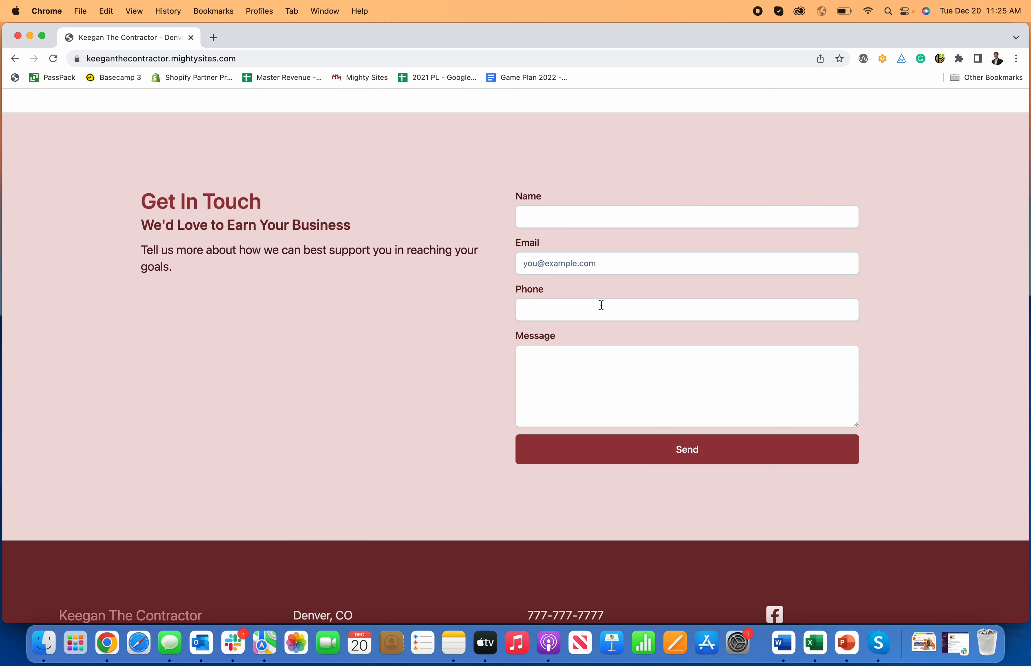
Step: Fill the contact form with a name, e-mail, phone and bathroom-remodeling message, then send it
{"action": "left_click", "coordinate": [560, 218]}
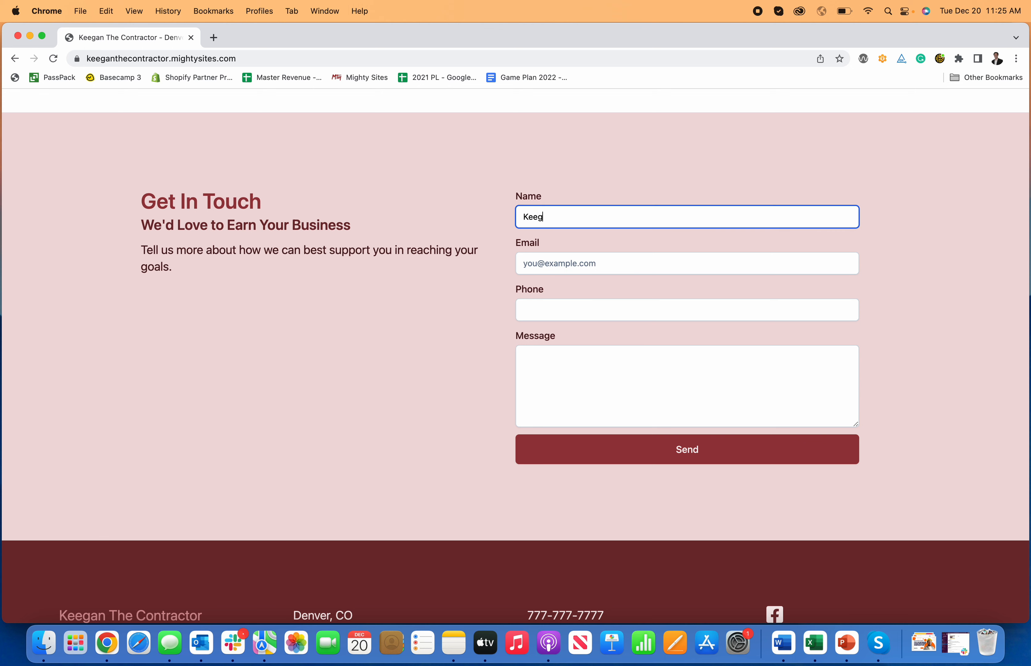
{"action": "key", "text": "Tab"}
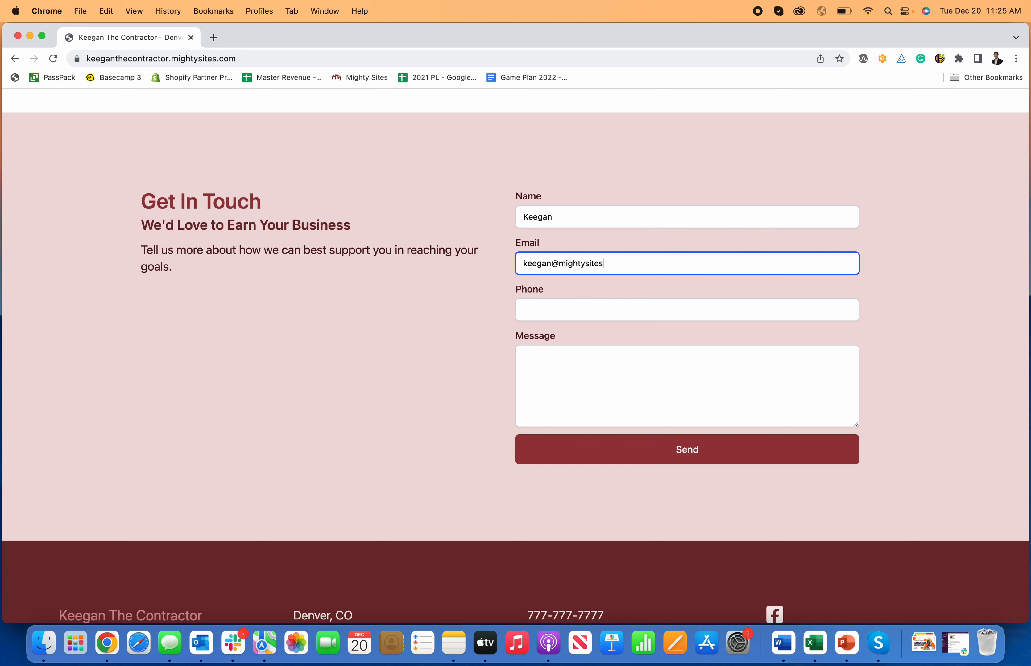
{"action": "key", "text": "Tab"}
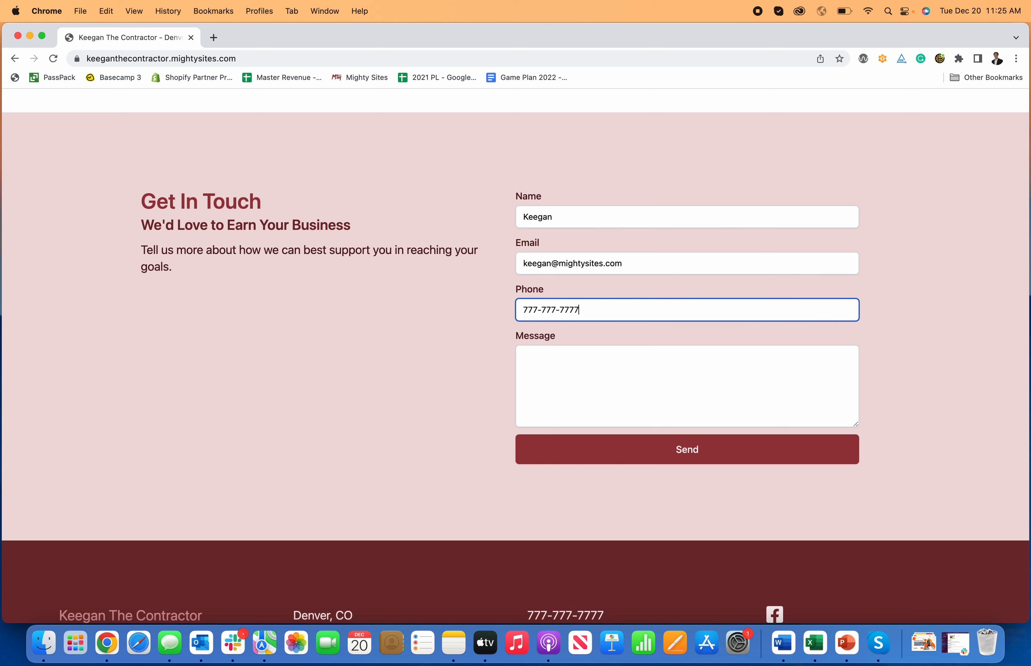
{"action": "left_click", "coordinate": [562, 369]}
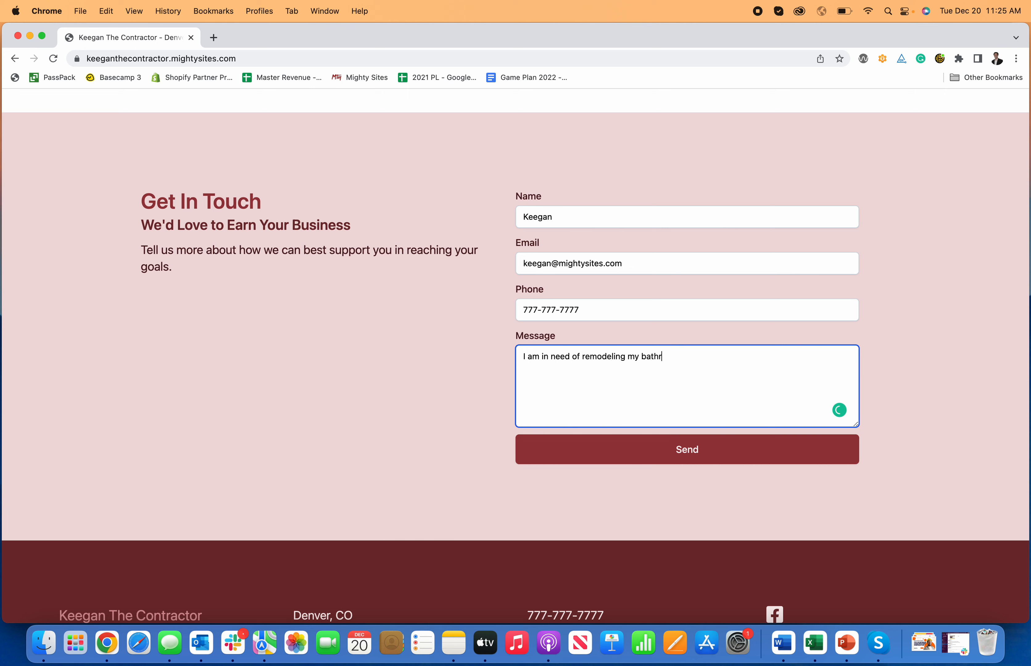
{"action": "left_click", "coordinate": [598, 461]}
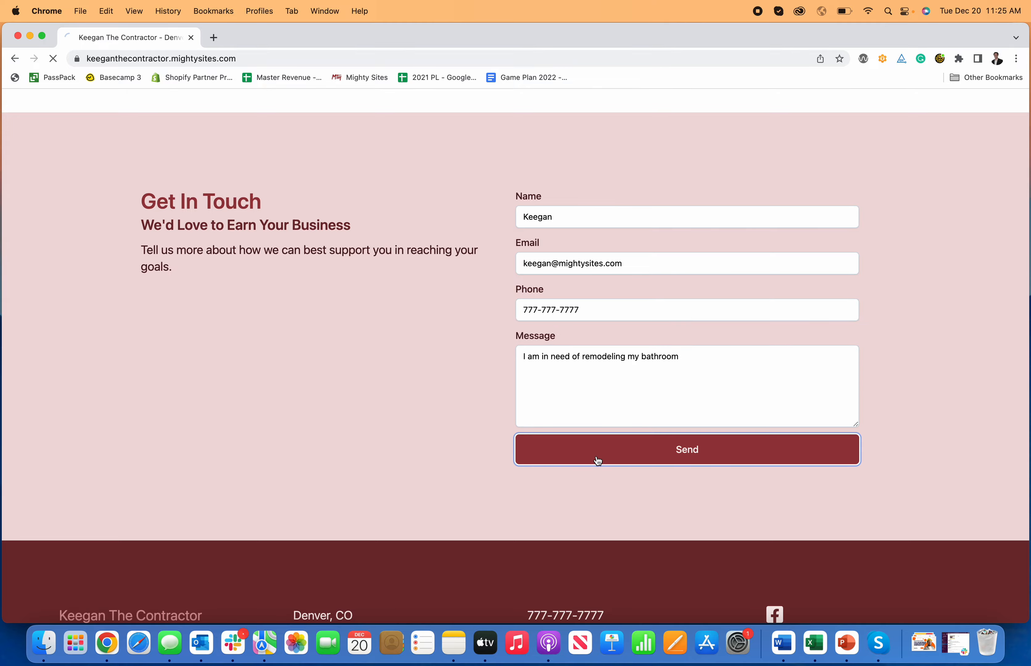
{"action": "scroll", "coordinate": [426, 401], "scroll_direction": "up", "scroll_amount": 20}
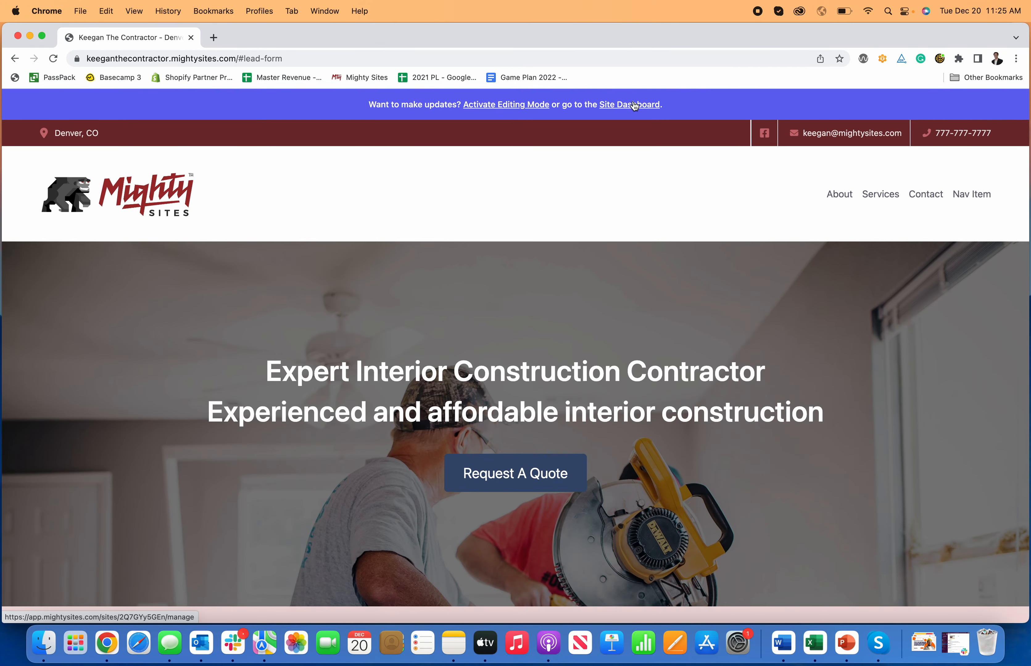
Step: Go through the live site and editor and back to the dashboard showing 1 New Lead
{"action": "left_click", "coordinate": [633, 105]}
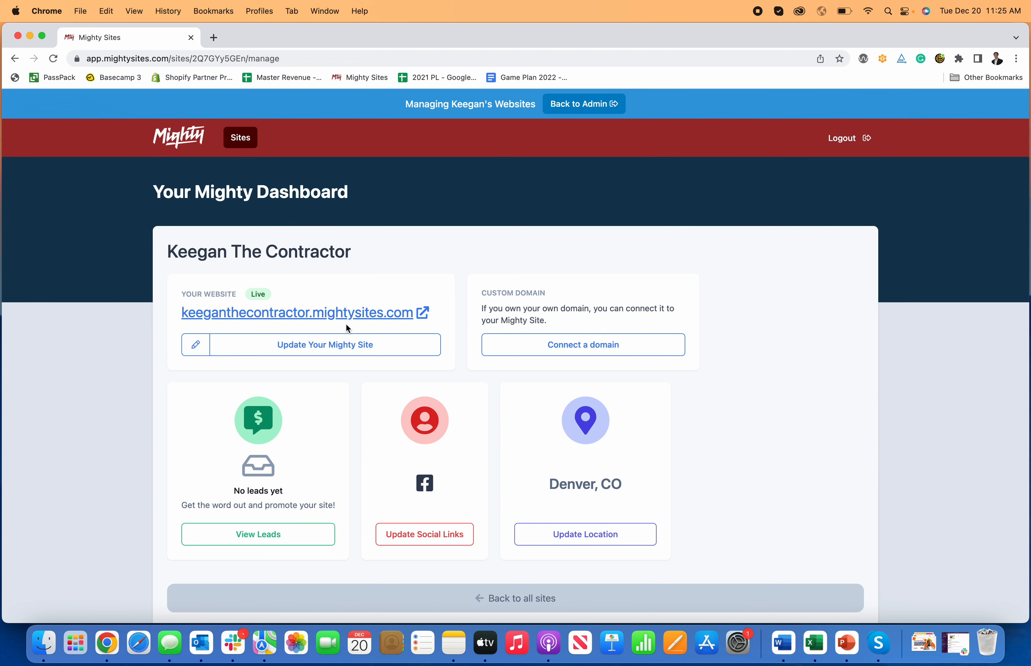
{"action": "left_click", "coordinate": [349, 312]}
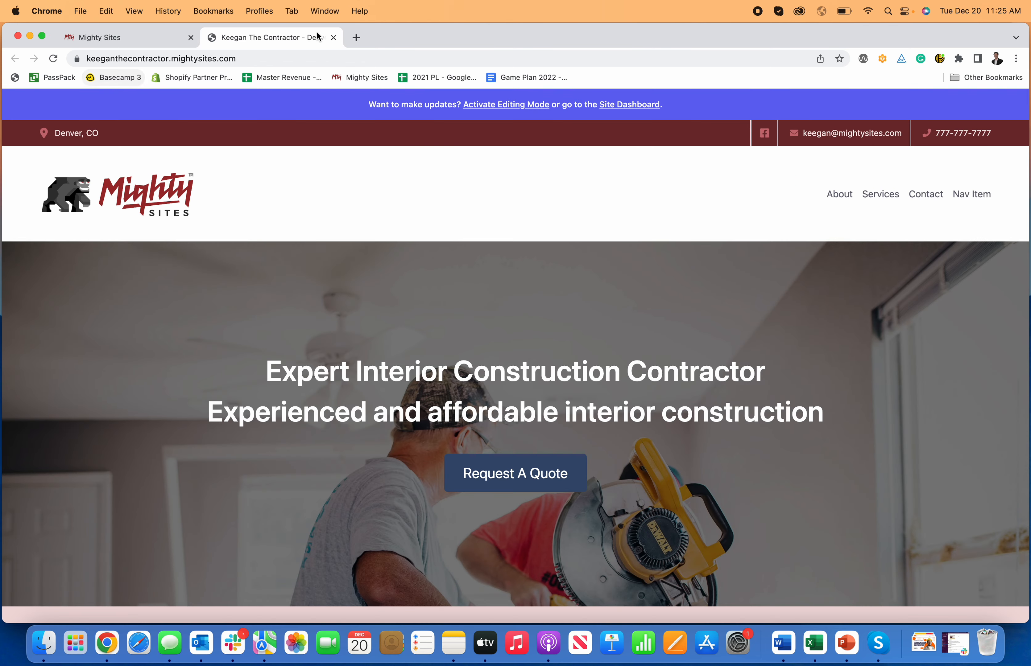
{"action": "left_click", "coordinate": [334, 38]}
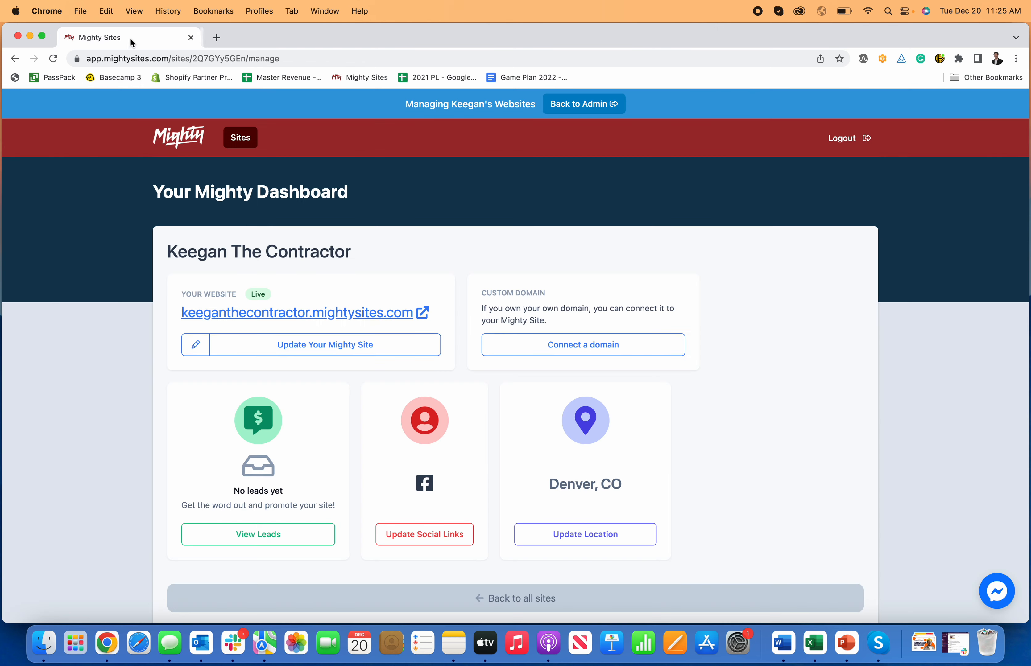
{"action": "left_click", "coordinate": [295, 345]}
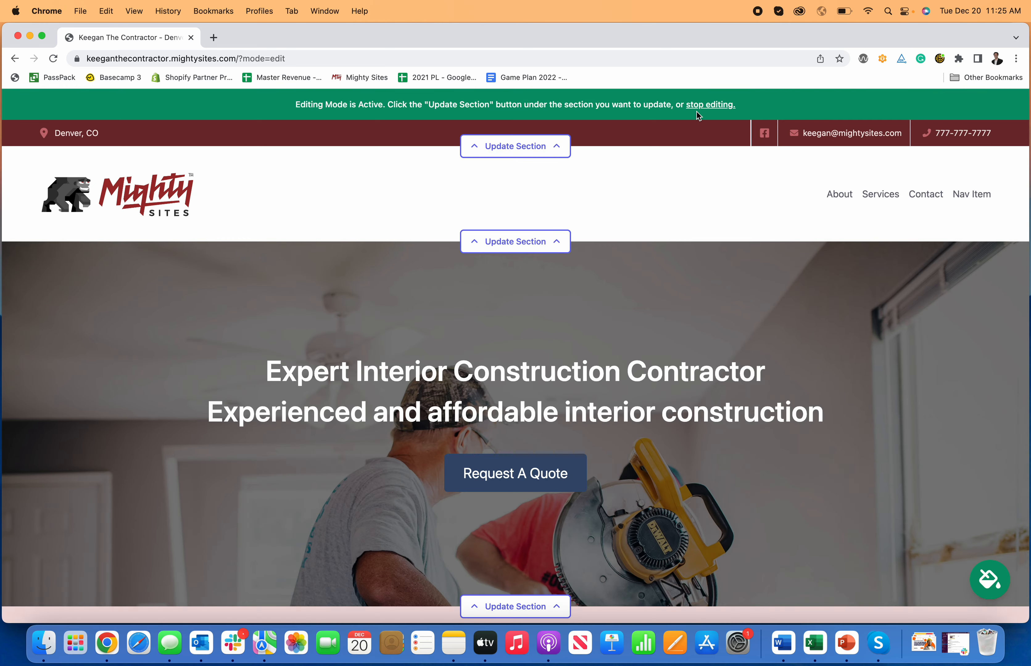
{"action": "left_click", "coordinate": [703, 104]}
{"action": "left_click", "coordinate": [619, 106]}
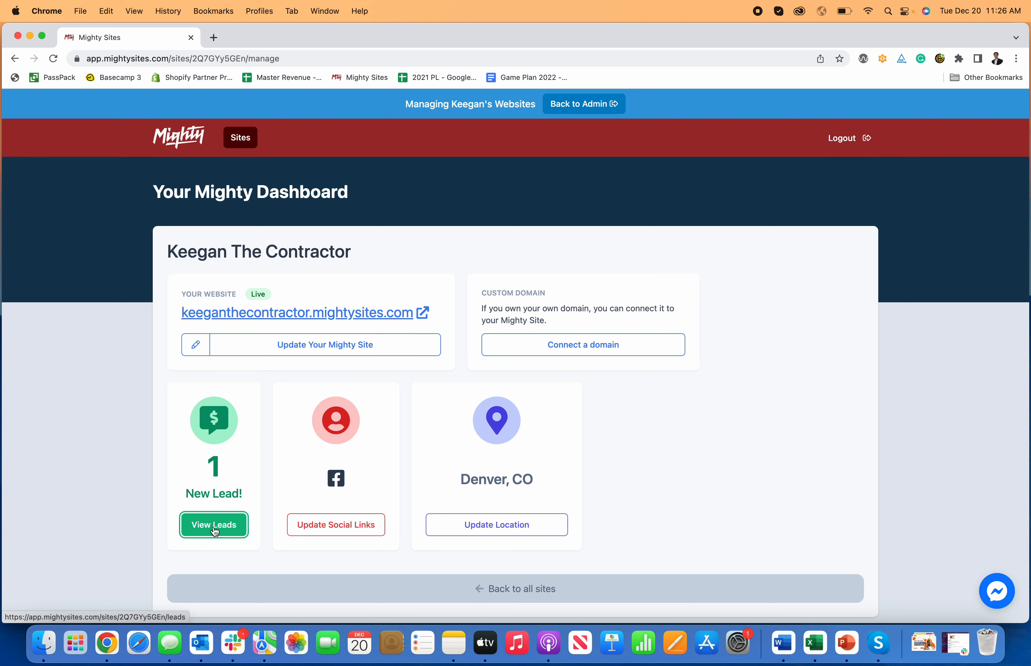
Step: Open View Leads and inspect the submitted lead's details
{"action": "left_click", "coordinate": [214, 525]}
{"action": "left_click", "coordinate": [841, 319]}
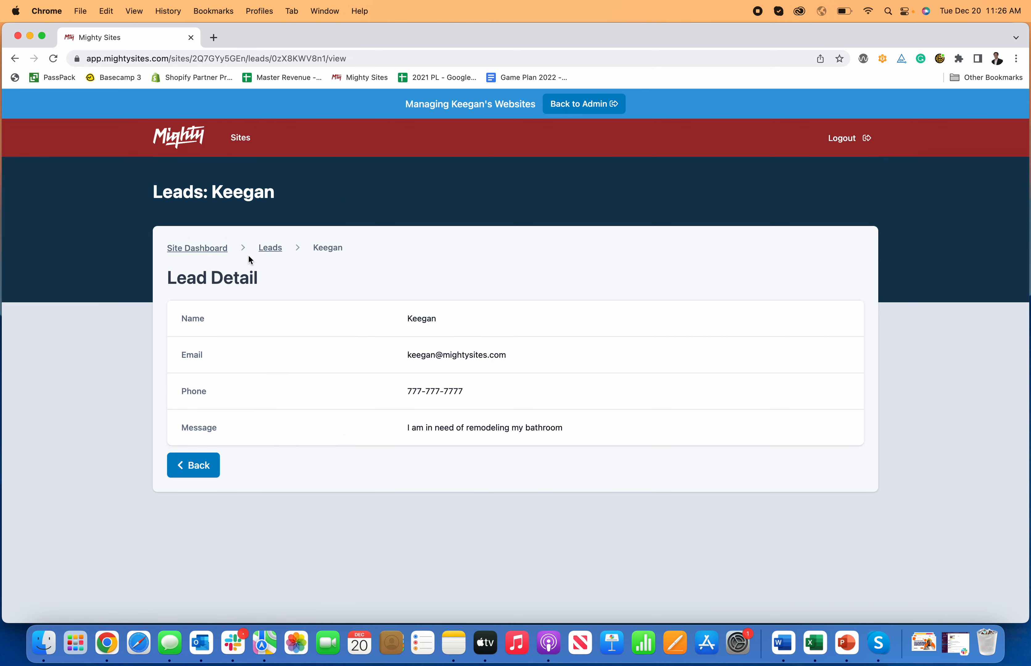
{"action": "left_click", "coordinate": [270, 249]}
Step: Visit the Connect a Domain page from the website dashboard, then return to the dashboard
{"action": "left_click", "coordinate": [208, 248]}
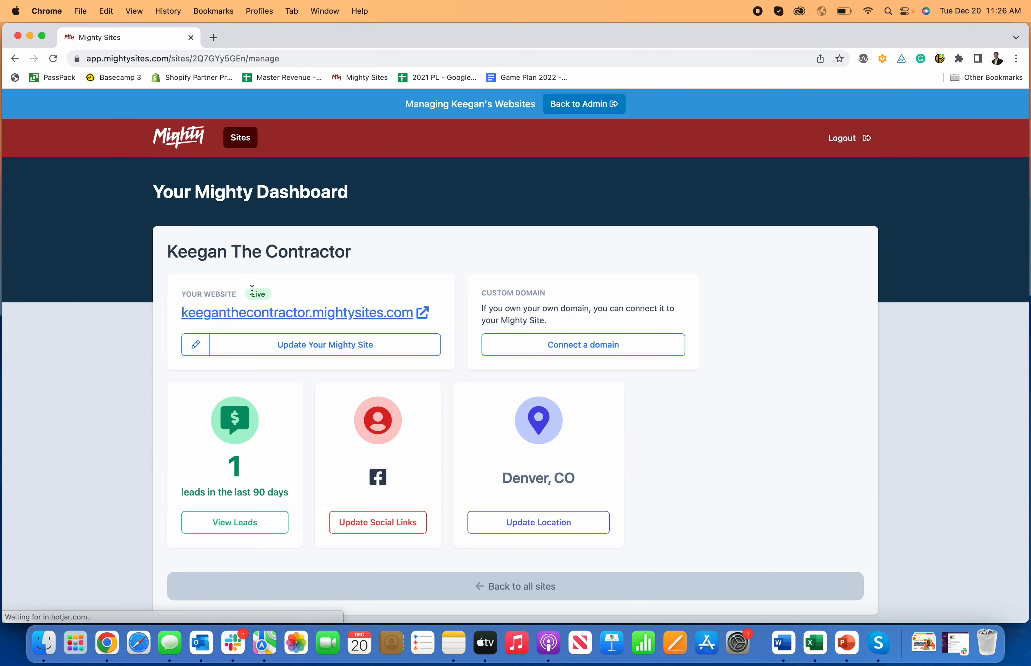
{"action": "left_click", "coordinate": [537, 345]}
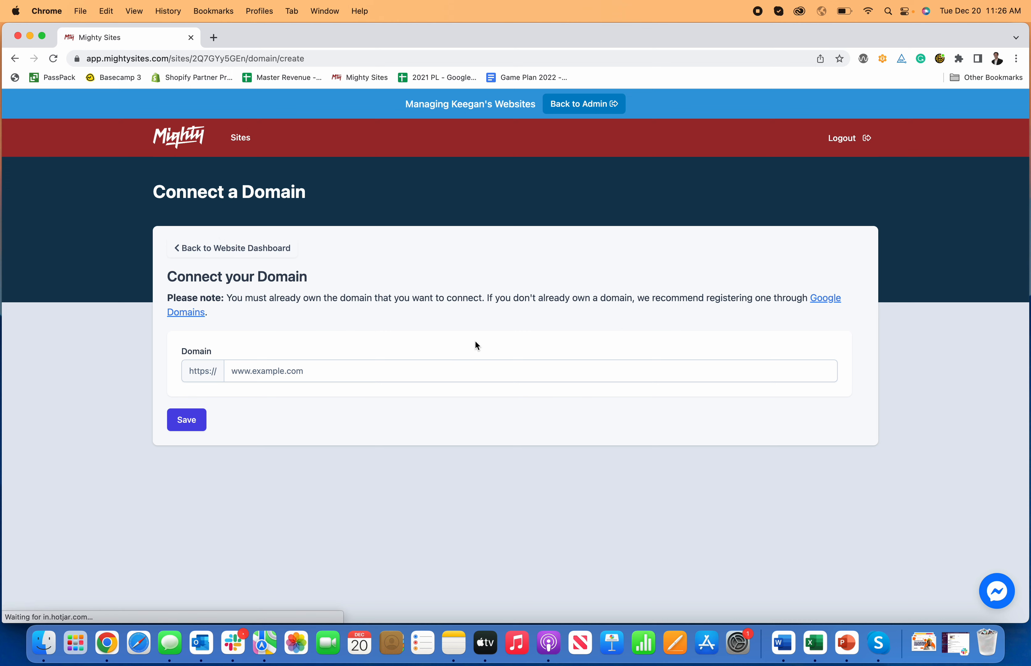
{"action": "left_click", "coordinate": [253, 248]}
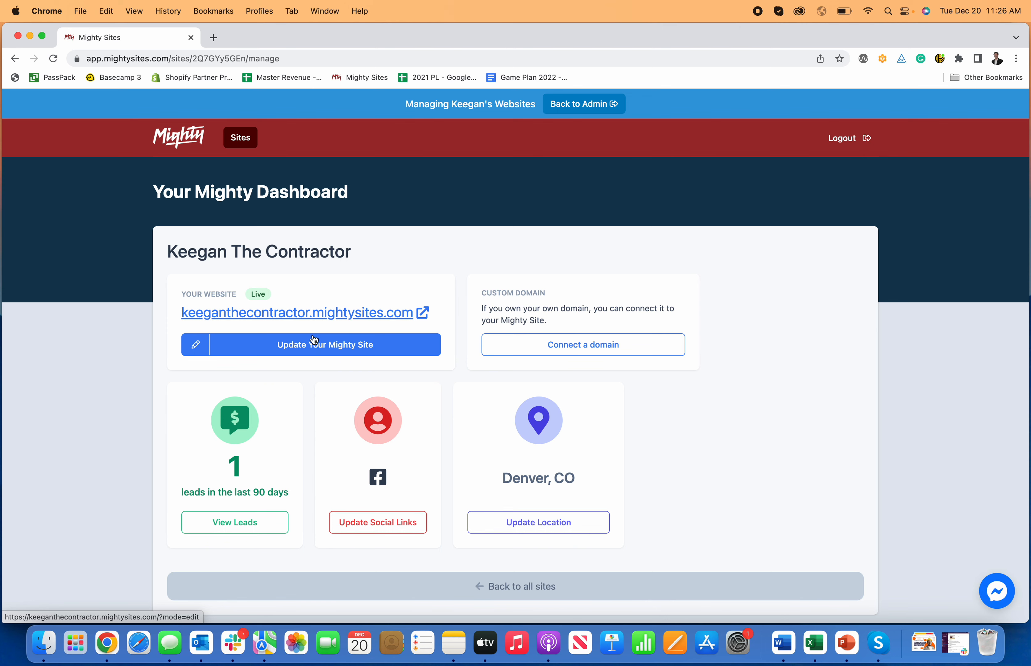
Step: Open the site with Update Your Mighty Site and scroll around the 'Expert Interior Construction Contractor' hero
{"action": "left_click", "coordinate": [316, 347]}
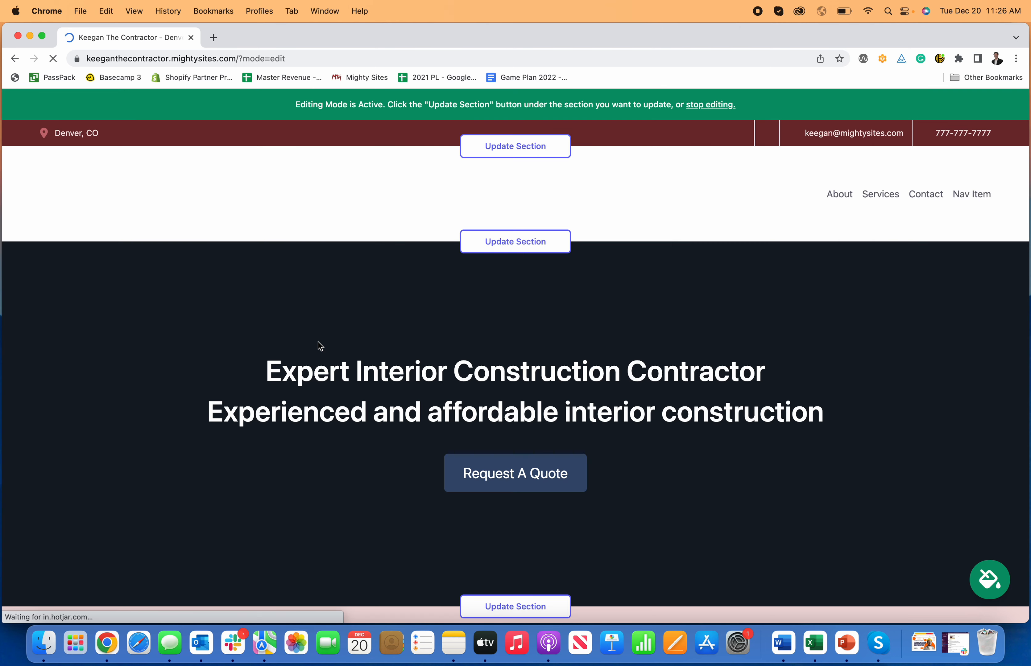
{"action": "scroll", "coordinate": [318, 342], "scroll_direction": "down", "scroll_amount": 10}
{"action": "scroll", "coordinate": [318, 342], "scroll_direction": "down", "scroll_amount": 15}
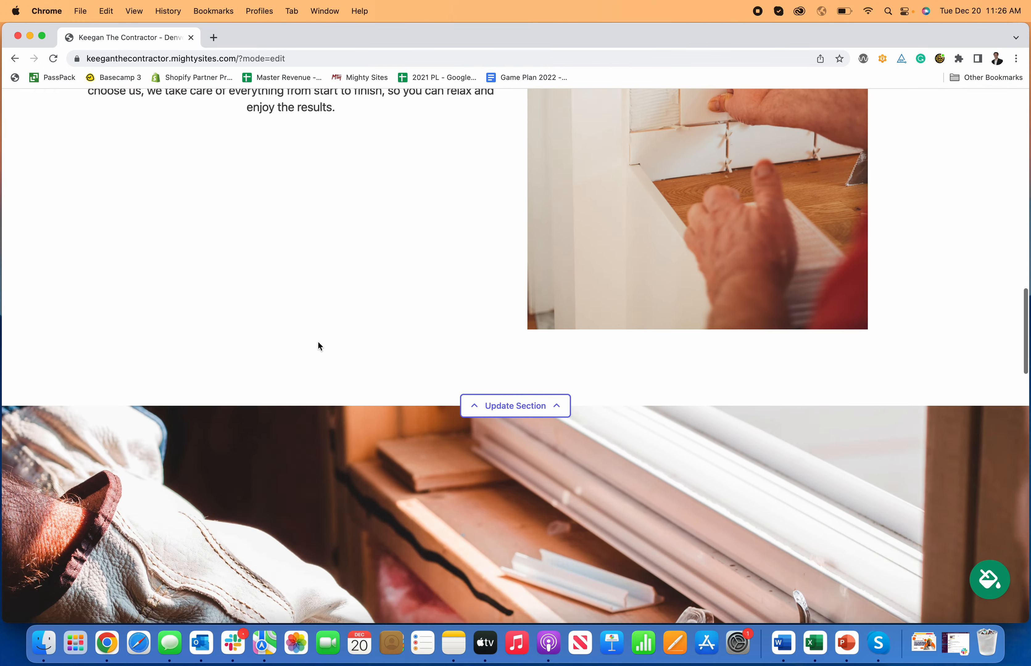
{"action": "scroll", "coordinate": [317, 341], "scroll_direction": "up", "scroll_amount": 10}
{"action": "scroll", "coordinate": [308, 341], "scroll_direction": "up", "scroll_amount": 10}
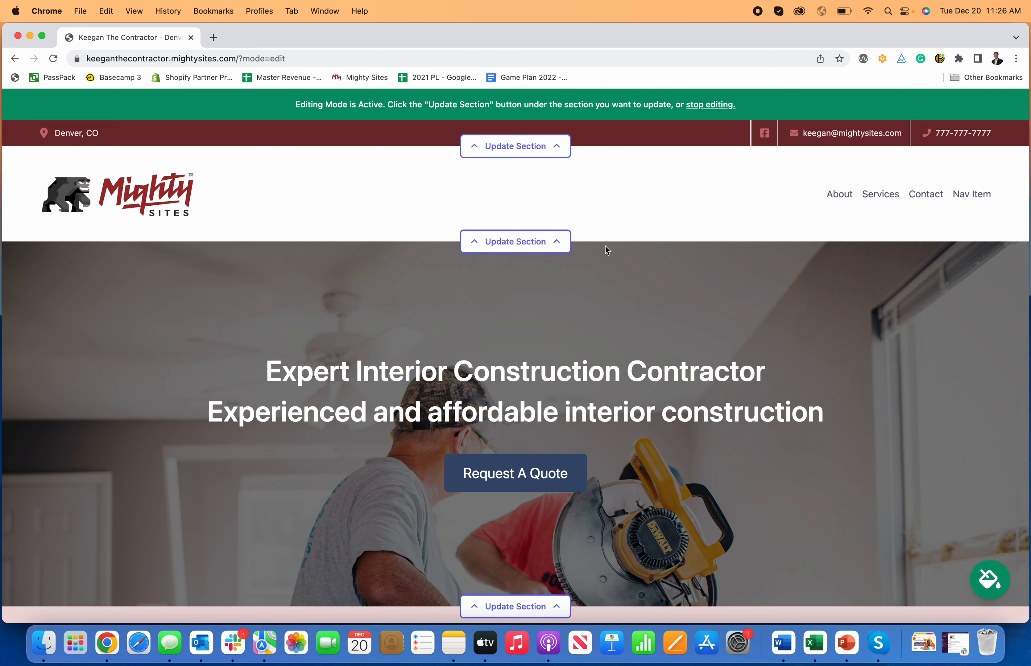
{"action": "scroll", "coordinate": [609, 260], "scroll_direction": "down", "scroll_amount": 5}
{"action": "scroll", "coordinate": [615, 264], "scroll_direction": "up", "scroll_amount": 5}
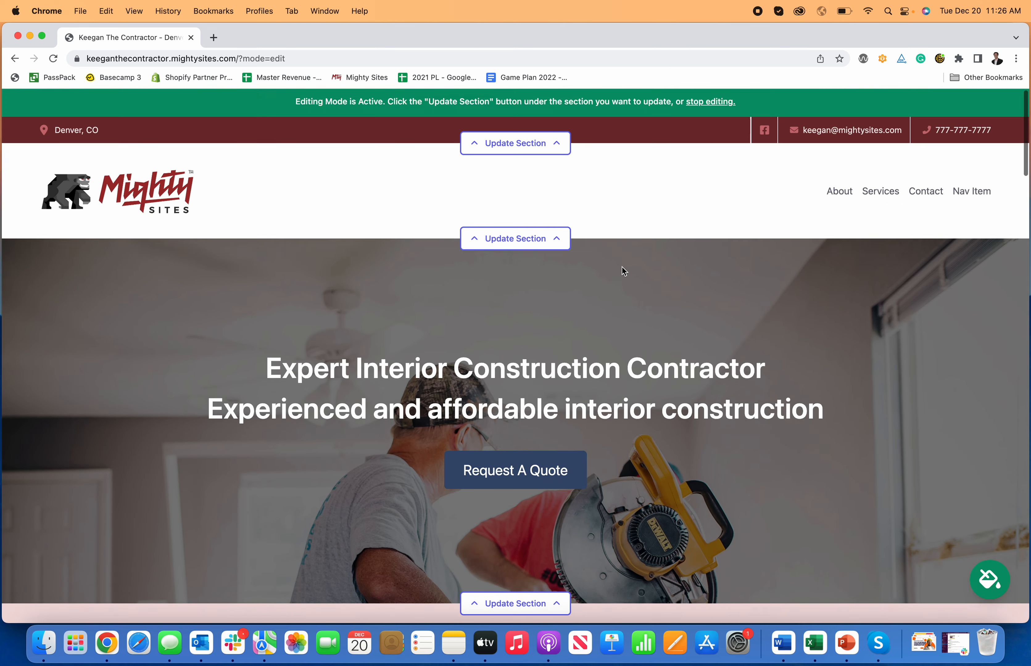